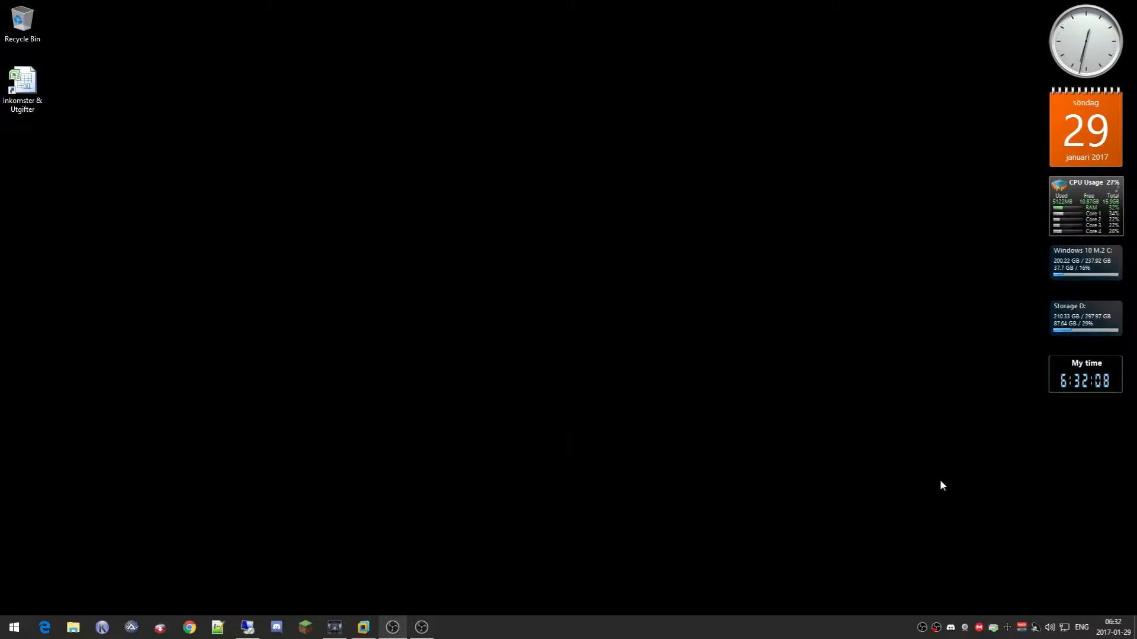
- Open the Voicemeeter Banana mixer, reposition its window and review its general options, including the volume key hook for output A1
{"action": "left_click", "coordinate": [1021, 626]}
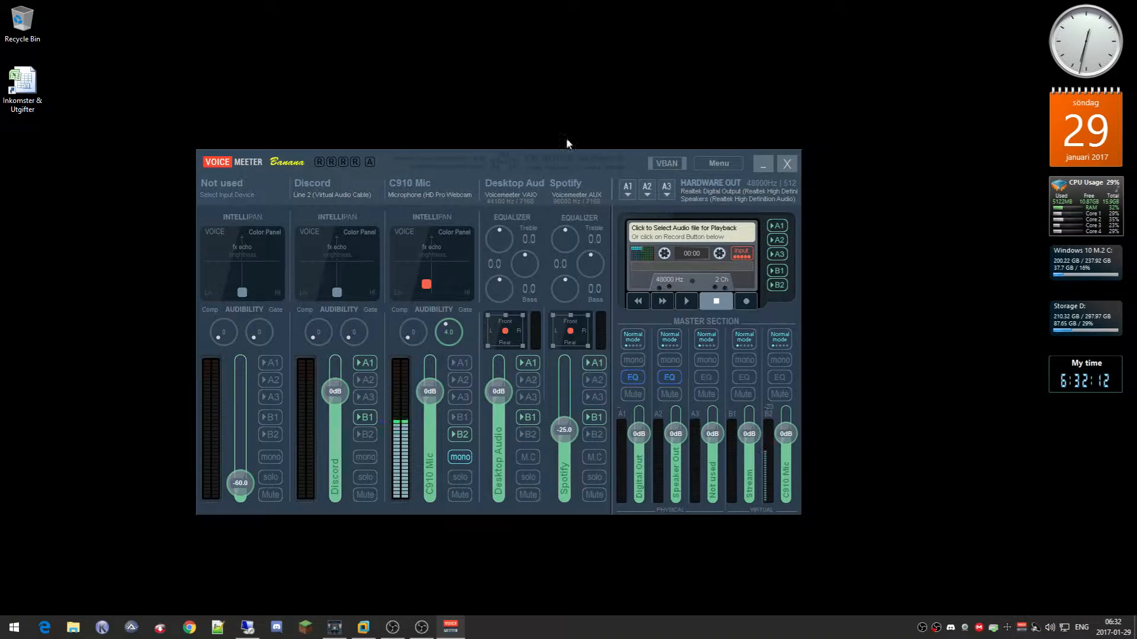
{"action": "left_click_drag", "start_coordinate": [588, 164], "coordinate": [652, 115]}
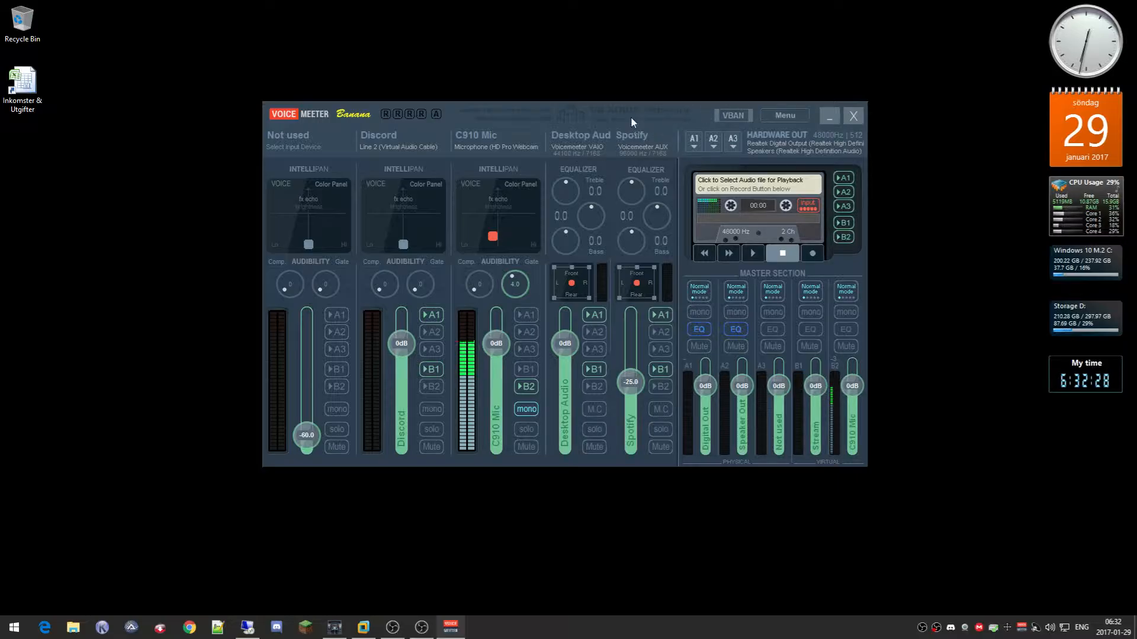
{"action": "left_click", "coordinate": [798, 115]}
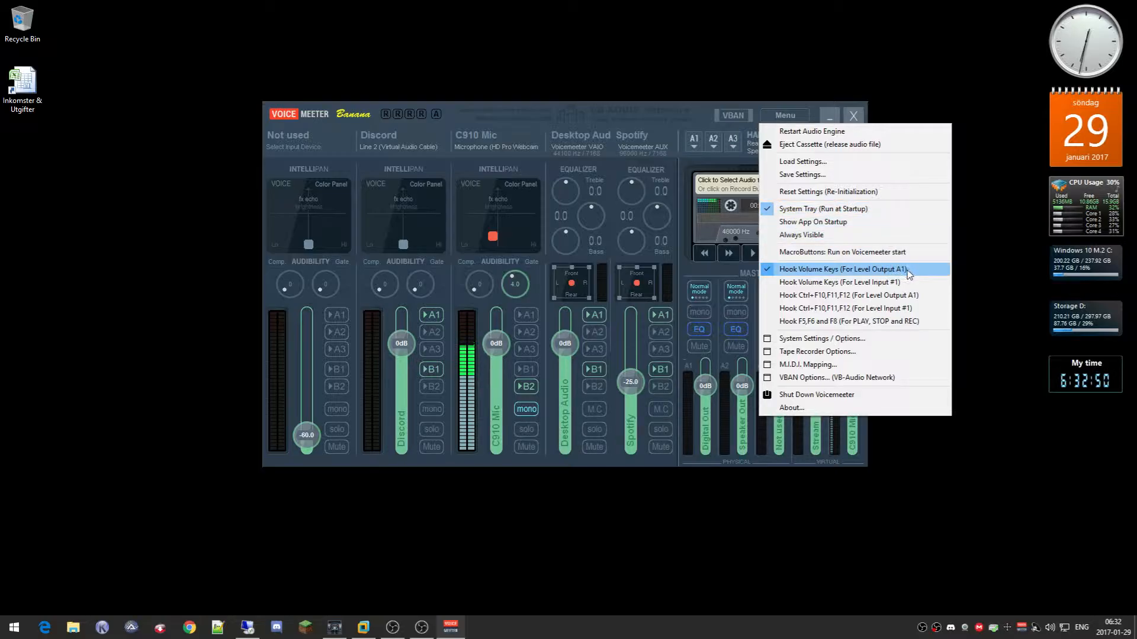
{"action": "left_click", "coordinate": [797, 118]}
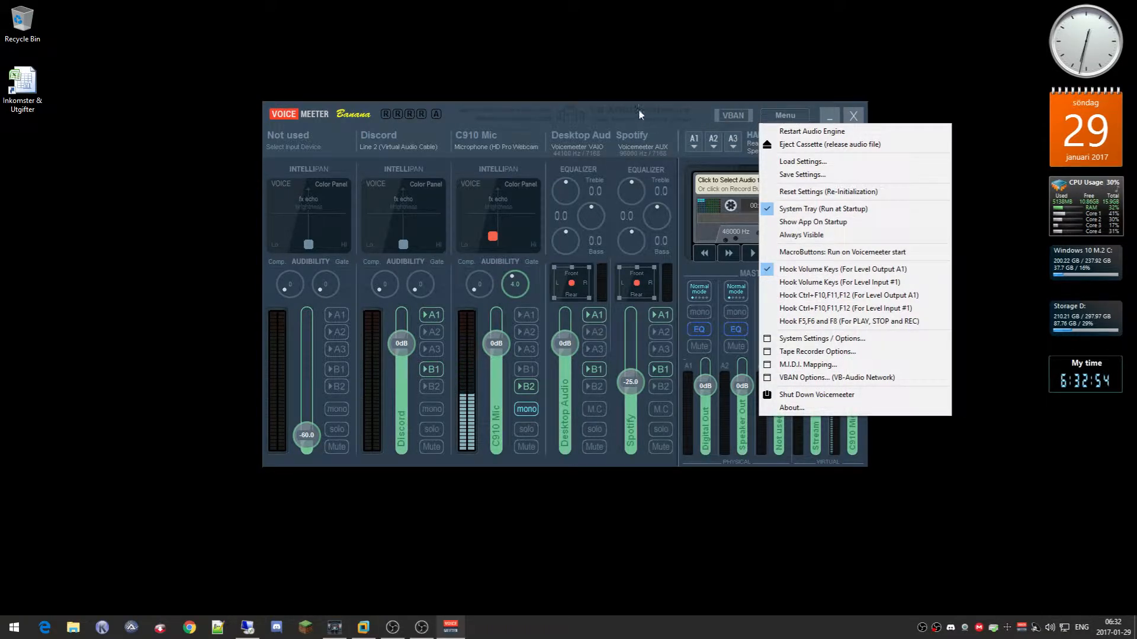
{"action": "left_click", "coordinate": [657, 108]}
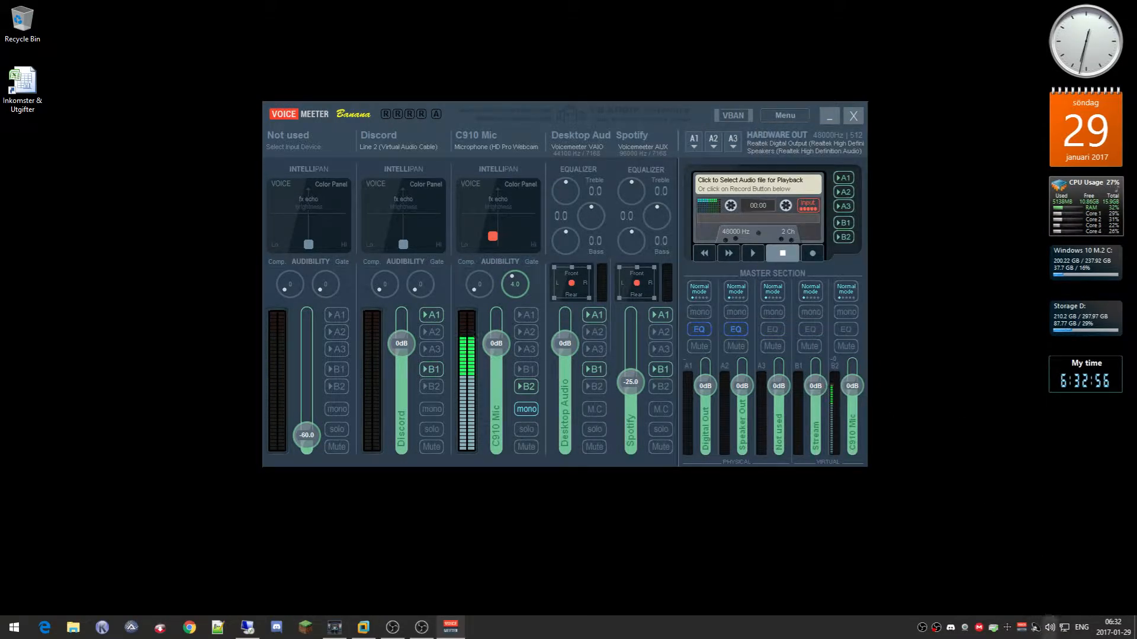
- Review the Windows playback devices, including VoiceMeeter Input, VoiceMeeter Aux Input and Speakers, and the recording devices, without changing any settings
{"action": "right_click", "coordinate": [1048, 629]}
{"action": "left_click", "coordinate": [1036, 580]}
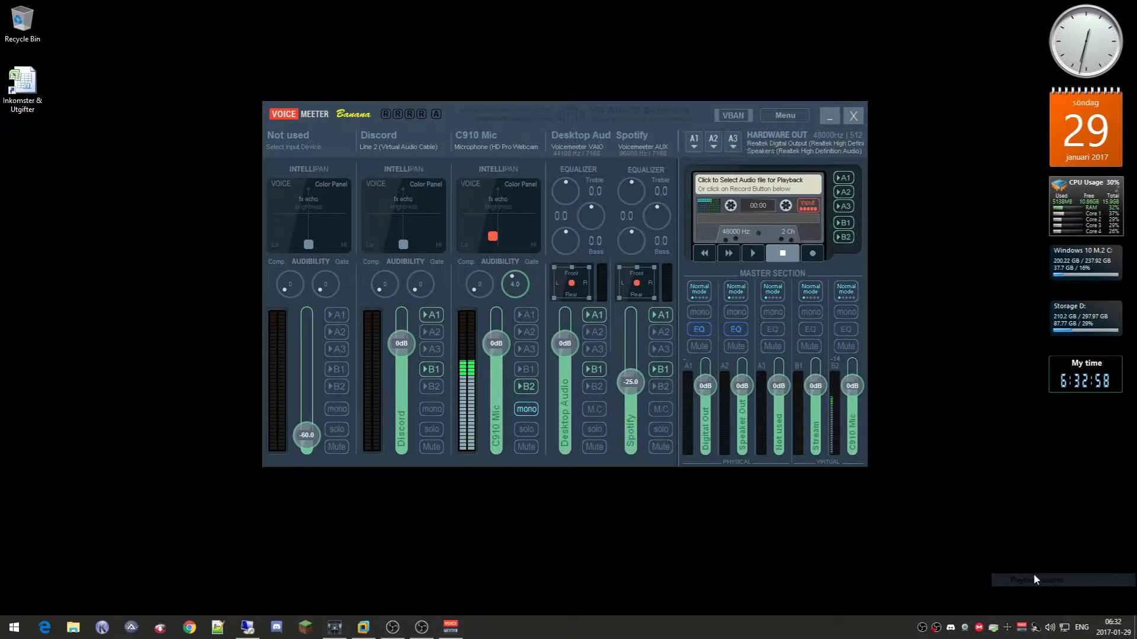
{"action": "left_click_drag", "start_coordinate": [310, 154], "coordinate": [588, 161]}
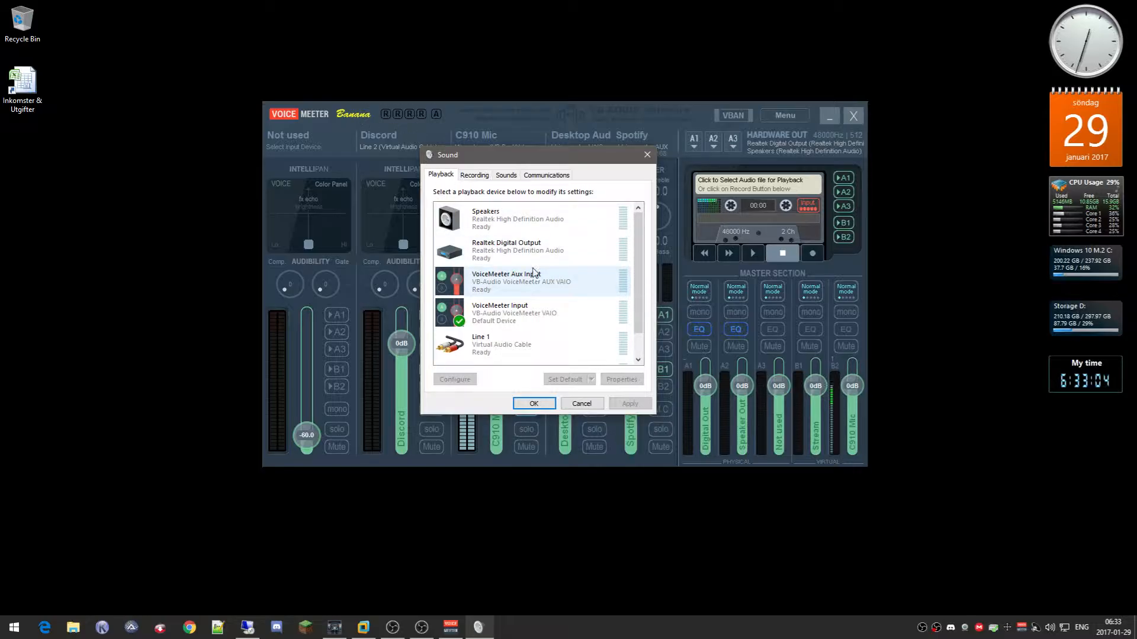
{"action": "left_click", "coordinate": [537, 308]}
{"action": "left_click", "coordinate": [540, 283]}
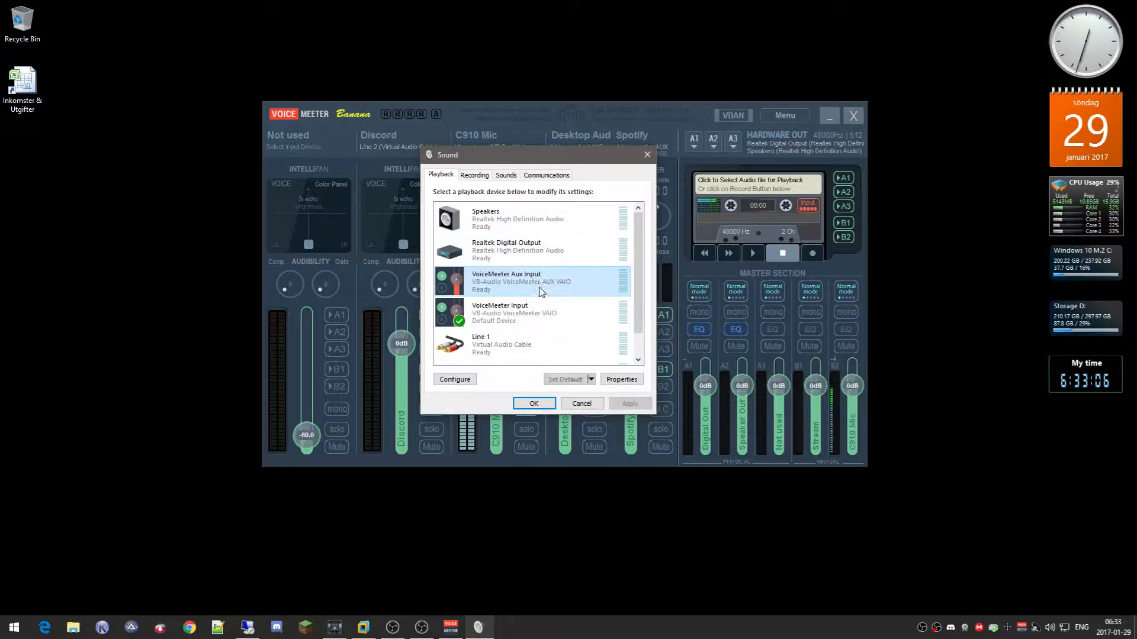
{"action": "left_click", "coordinate": [551, 317]}
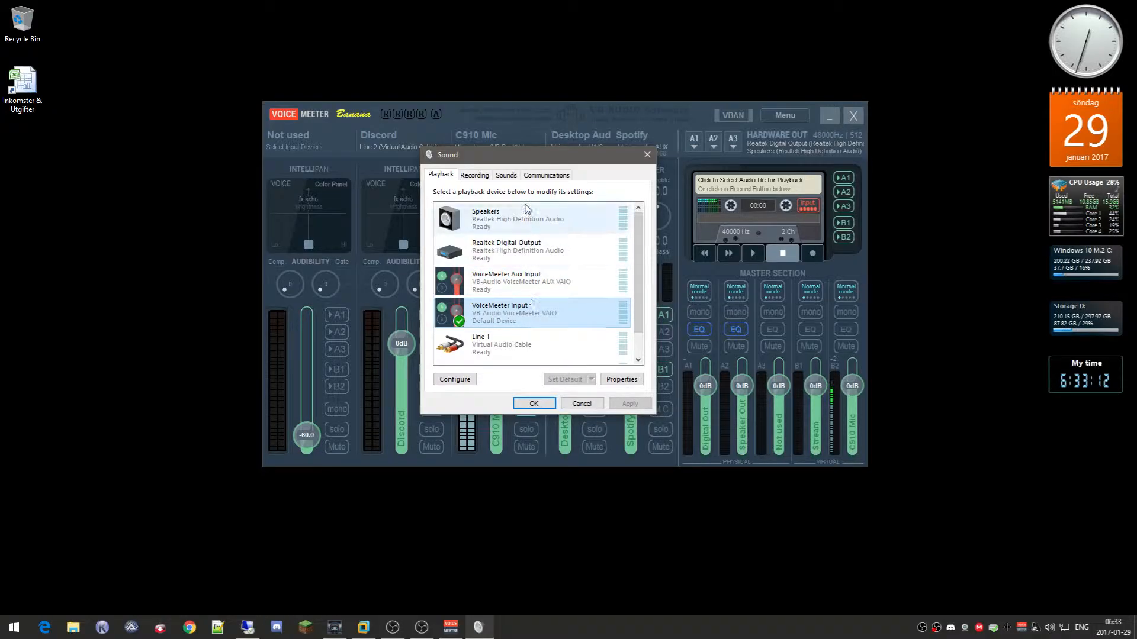
{"action": "left_click", "coordinate": [526, 216]}
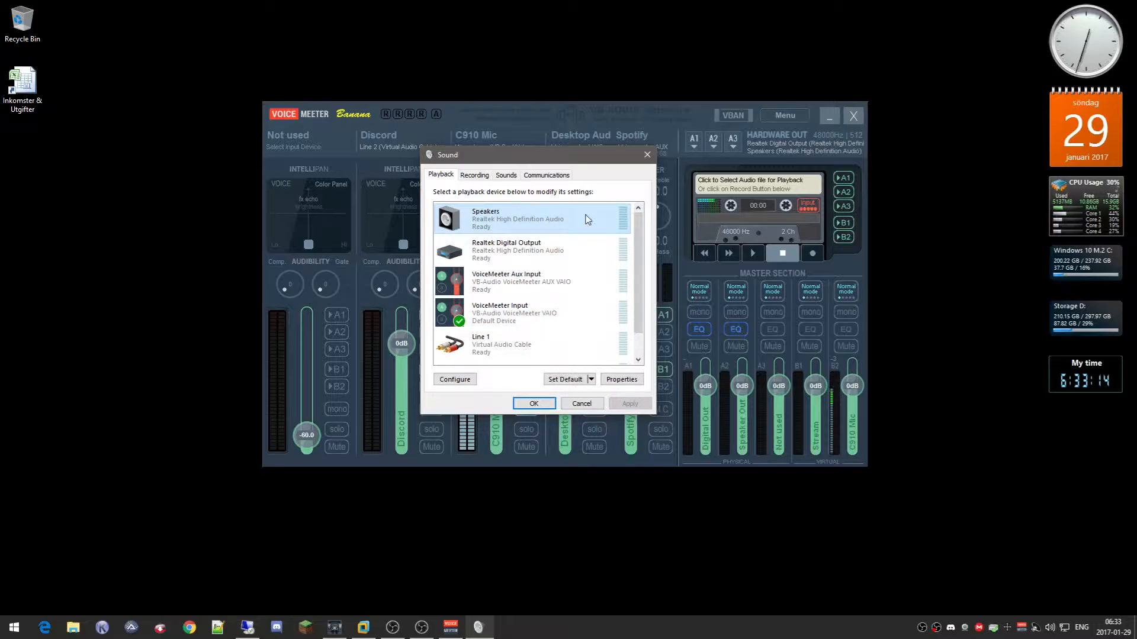
{"action": "left_click", "coordinate": [560, 304]}
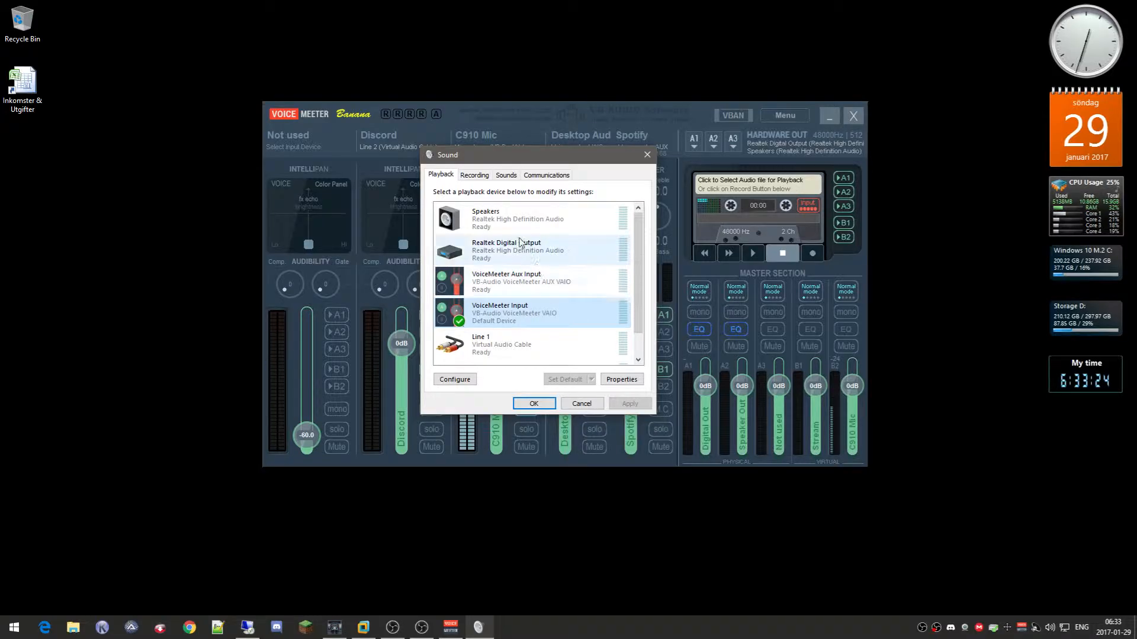
{"action": "left_click", "coordinate": [486, 176]}
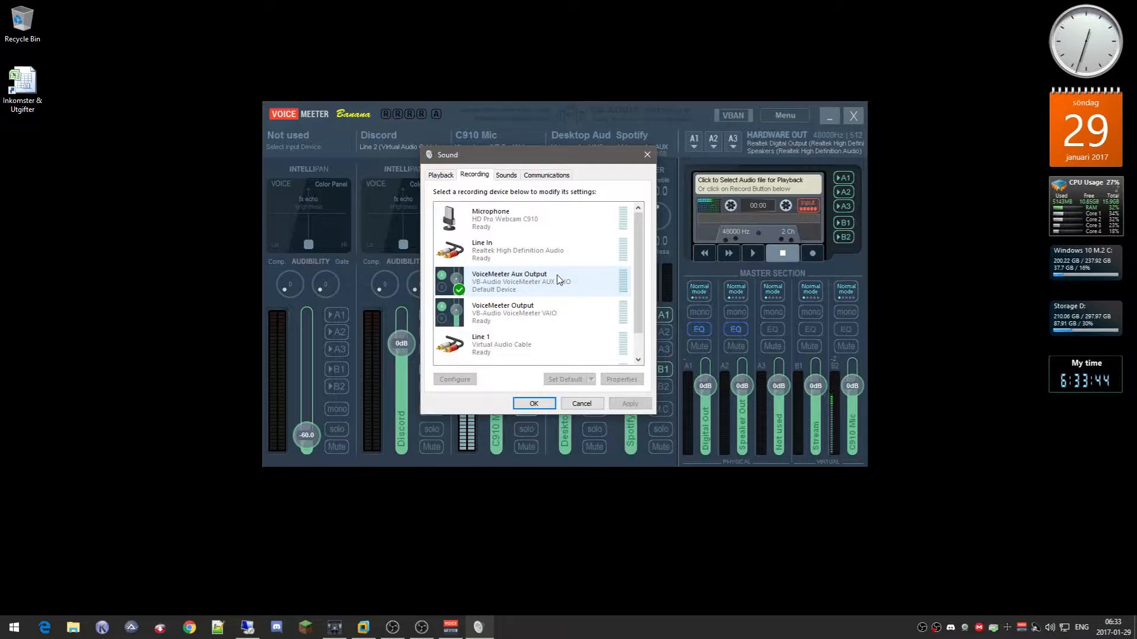
{"action": "left_click", "coordinate": [582, 404]}
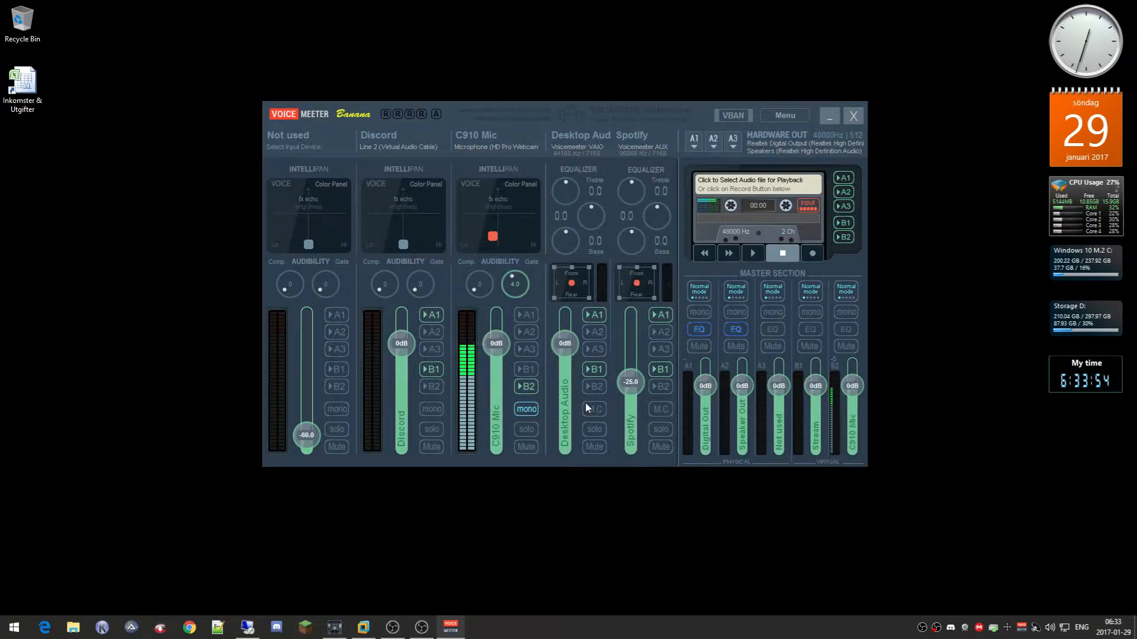
- Check the devices assigned to Voicemeeter hardware outputs A1 and A2 against the Realtek entries in the Windows playback devices
{"action": "left_click", "coordinate": [694, 148]}
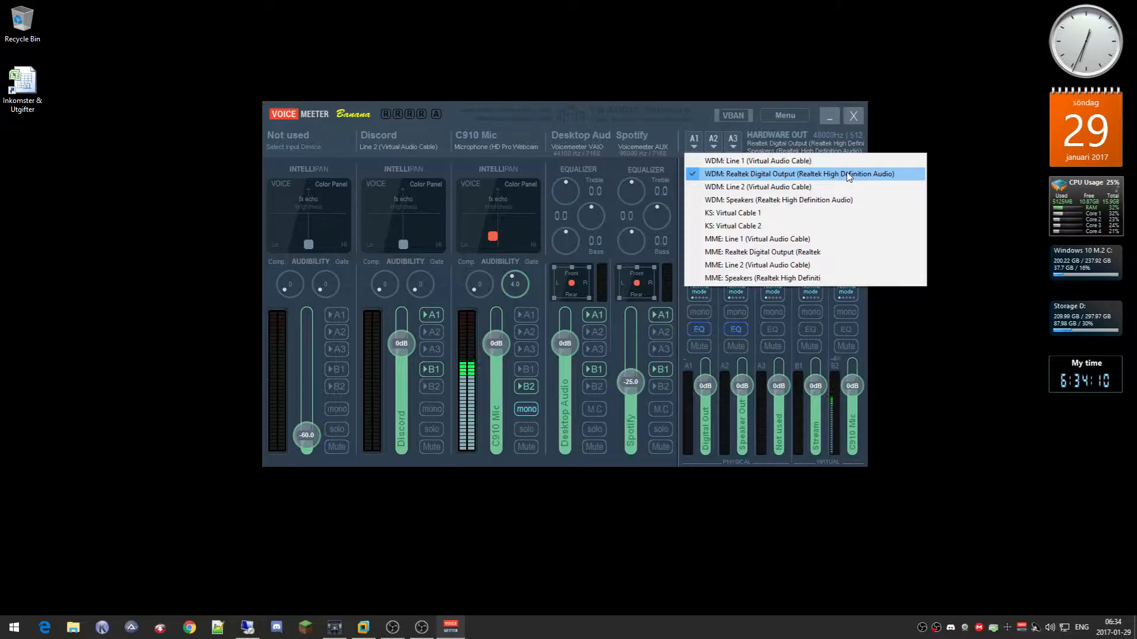
{"action": "left_click", "coordinate": [713, 142]}
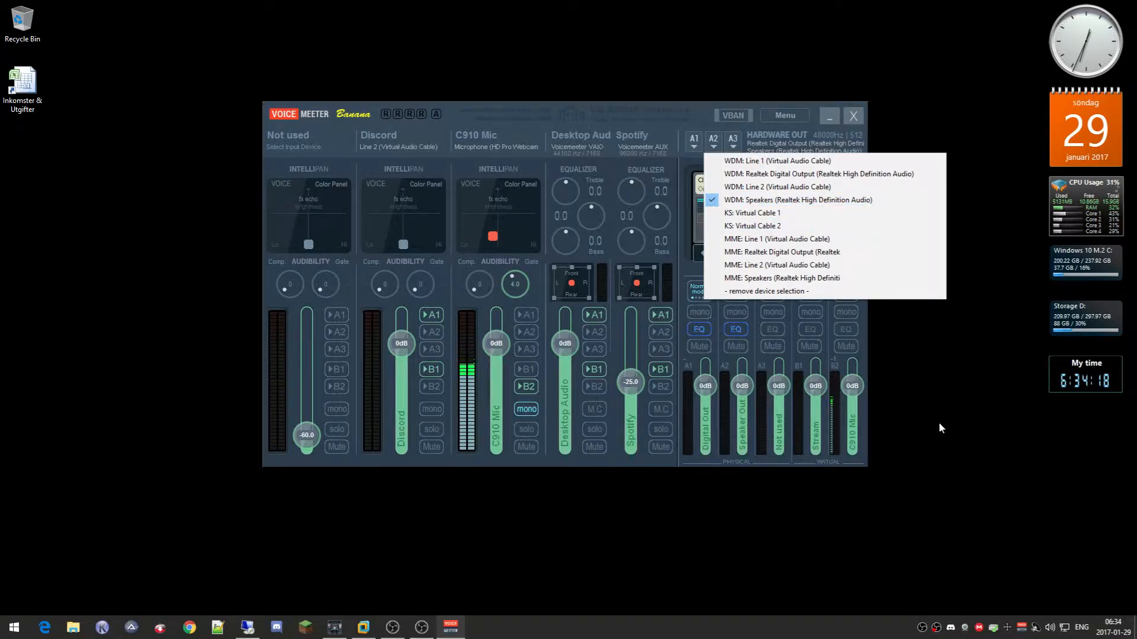
{"action": "right_click", "coordinate": [1040, 625]}
{"action": "left_click", "coordinate": [1052, 584]}
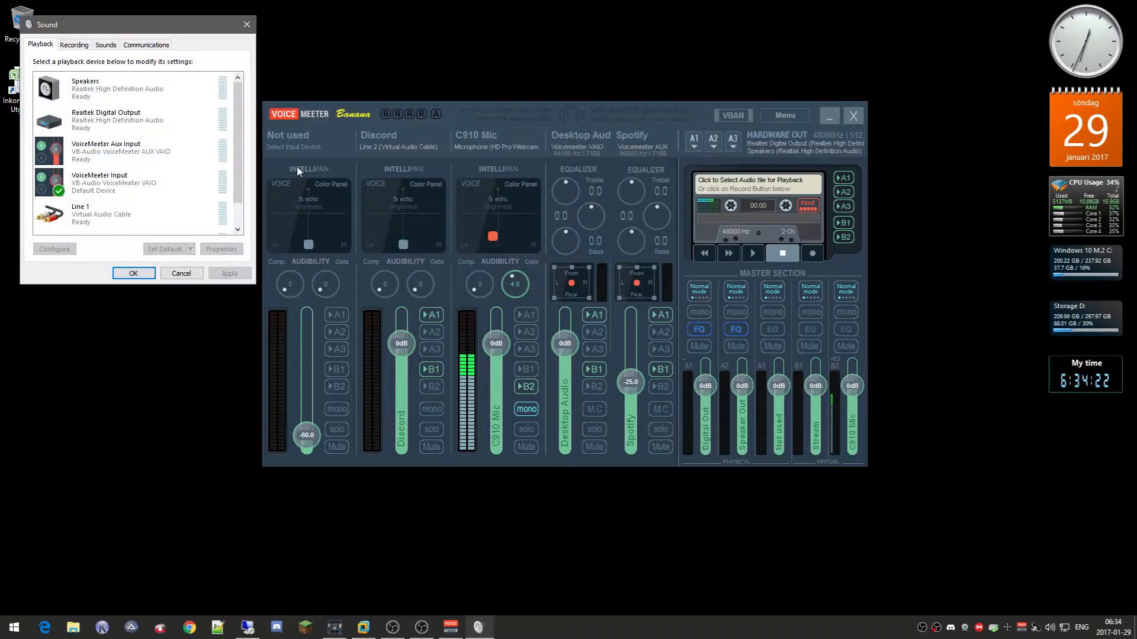
{"action": "left_click", "coordinate": [143, 111]}
{"action": "left_click", "coordinate": [145, 96]}
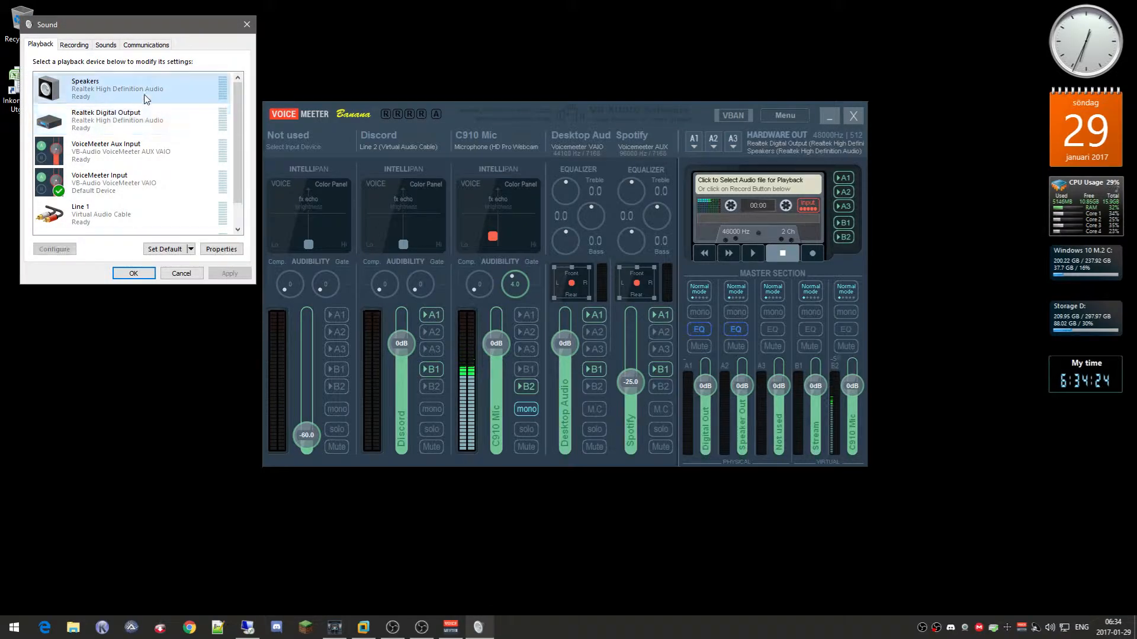
{"action": "left_click", "coordinate": [246, 24]}
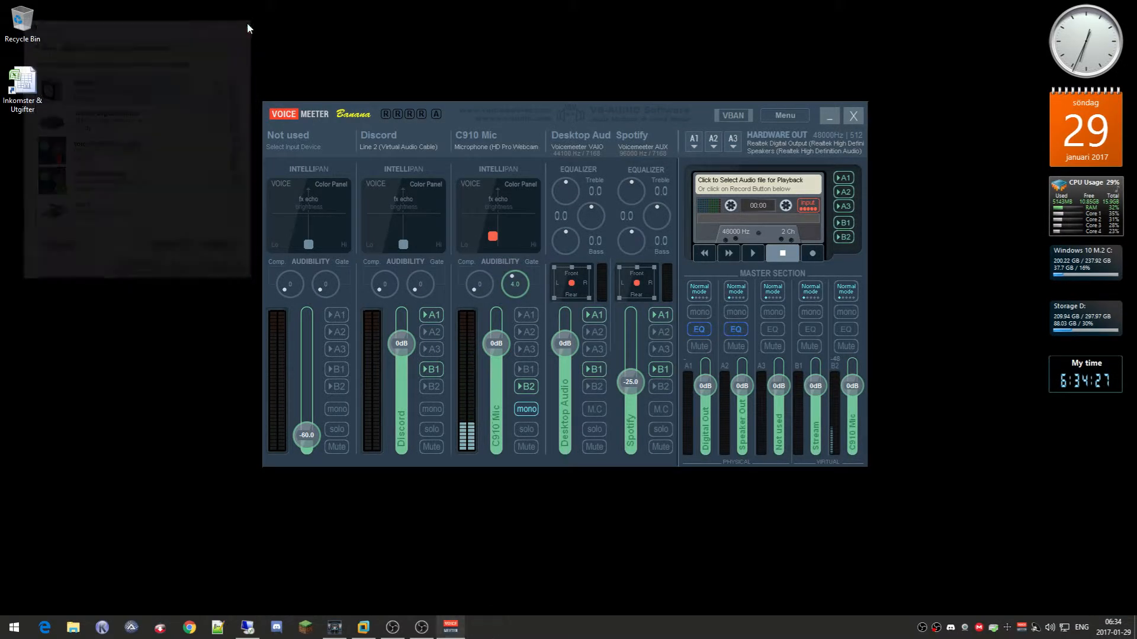
{"action": "left_click", "coordinate": [713, 141]}
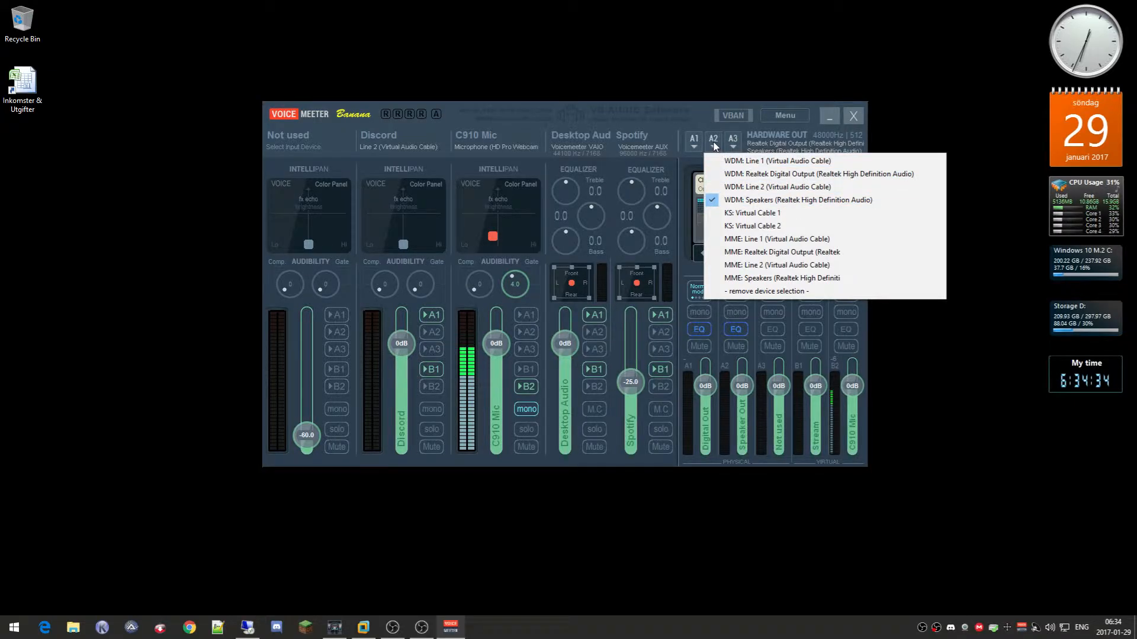
{"action": "left_click", "coordinate": [679, 105]}
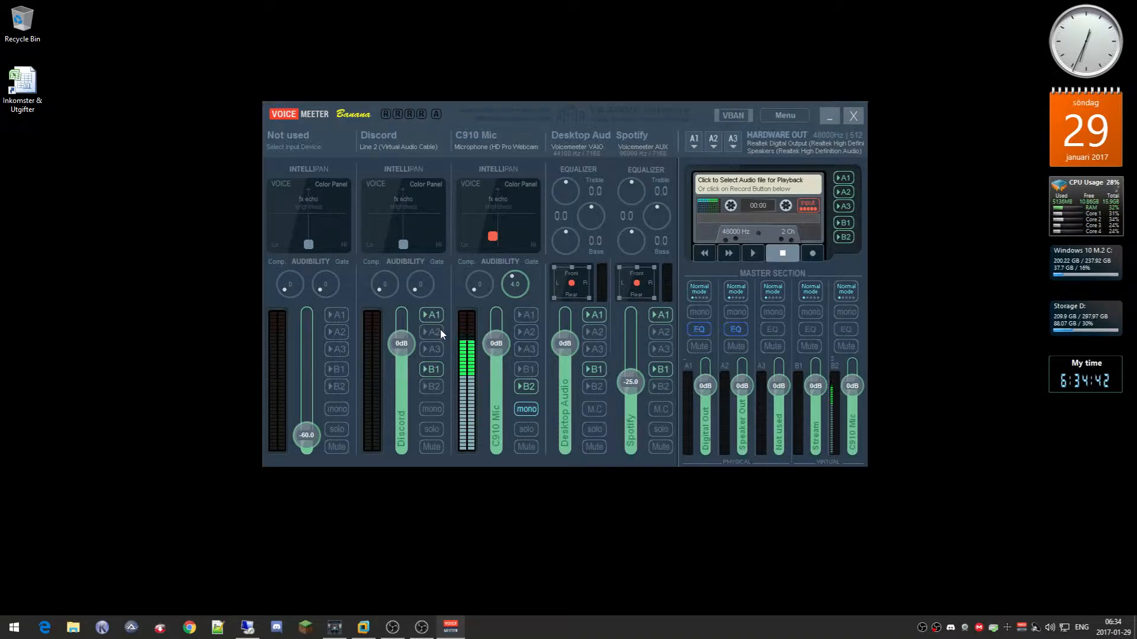
- Switch the Discord strip's routing from output A1 to A2 and back to A1
{"action": "left_click", "coordinate": [434, 315]}
{"action": "left_click", "coordinate": [436, 332]}
{"action": "left_click", "coordinate": [438, 318]}
{"action": "left_click", "coordinate": [440, 331]}
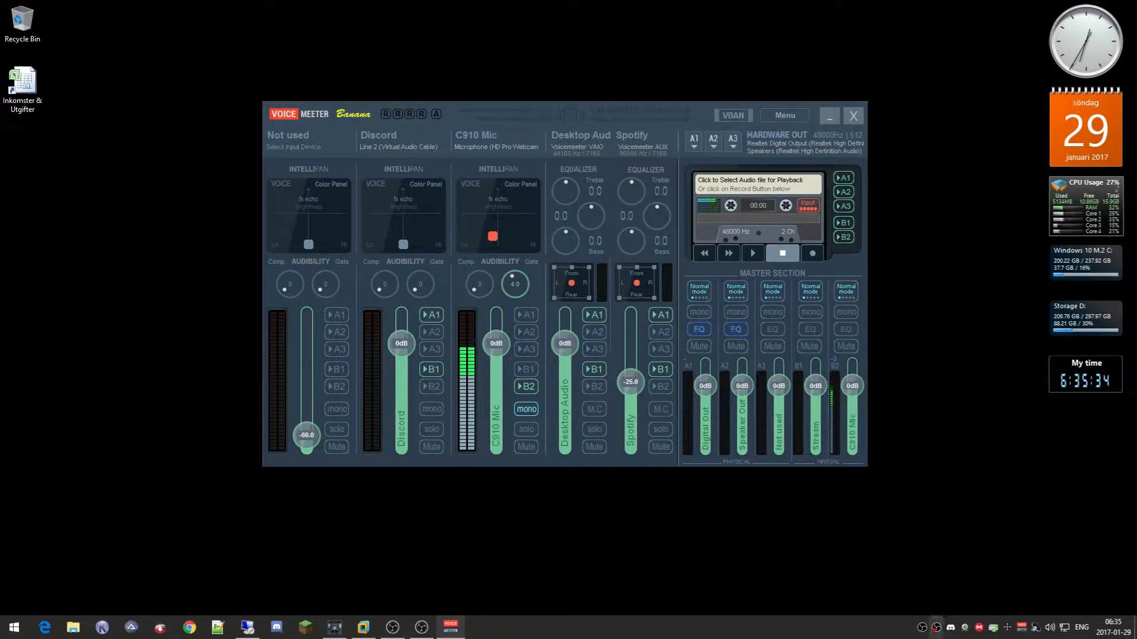
- Switch to Discord, open its voice settings and review the available input devices, keeping VoiceMeeter Aux Output
{"action": "left_click", "coordinate": [950, 629]}
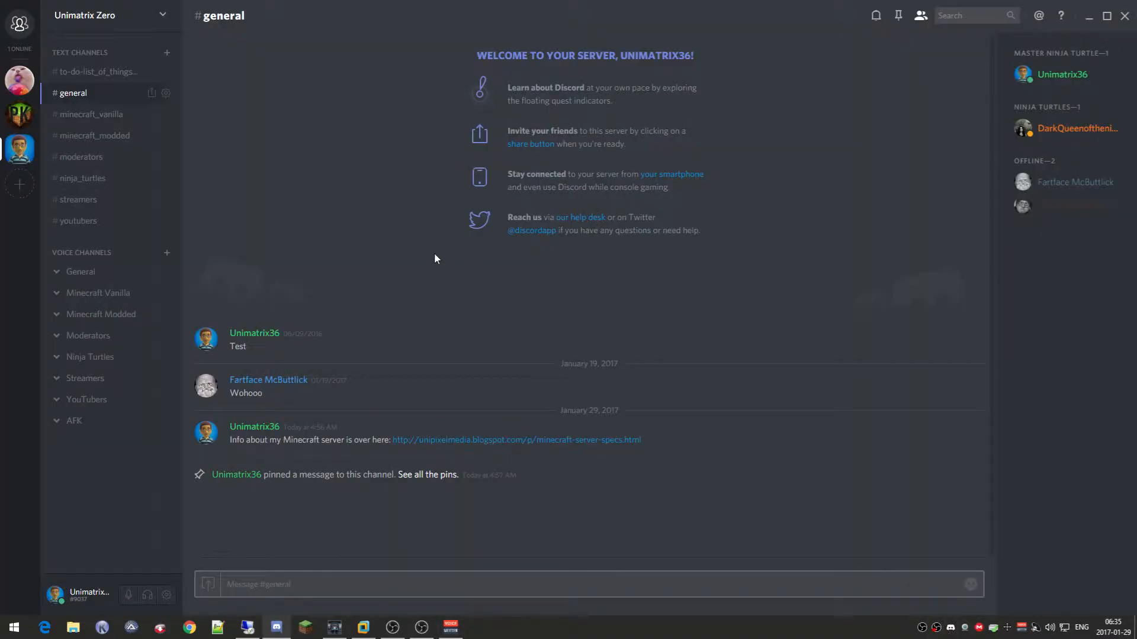
{"action": "left_click", "coordinate": [167, 597]}
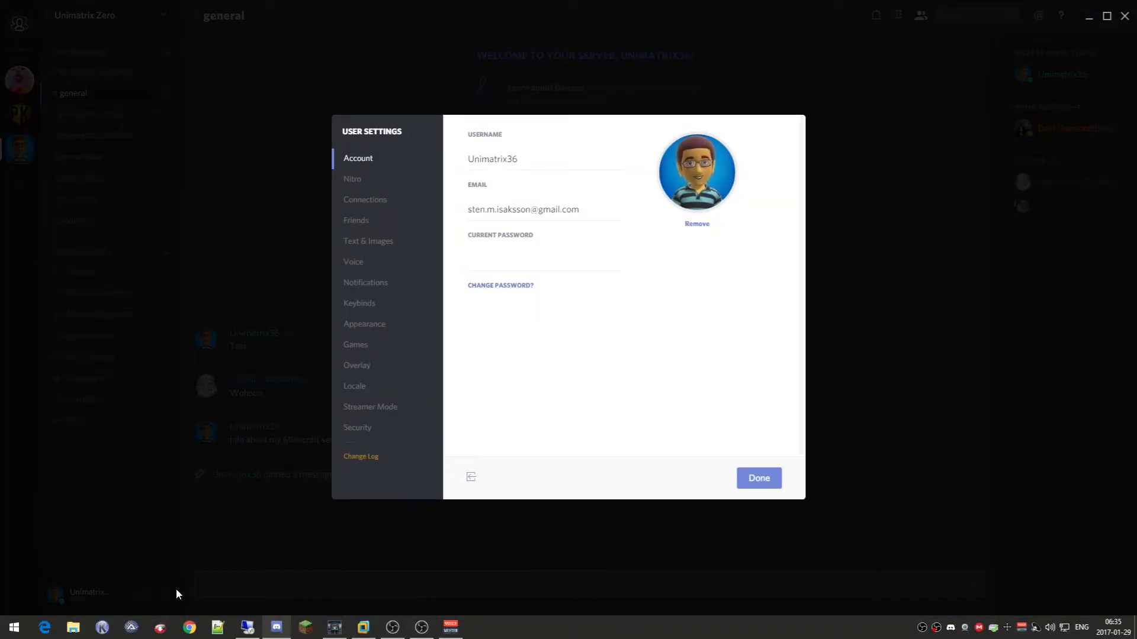
{"action": "left_click", "coordinate": [364, 264]}
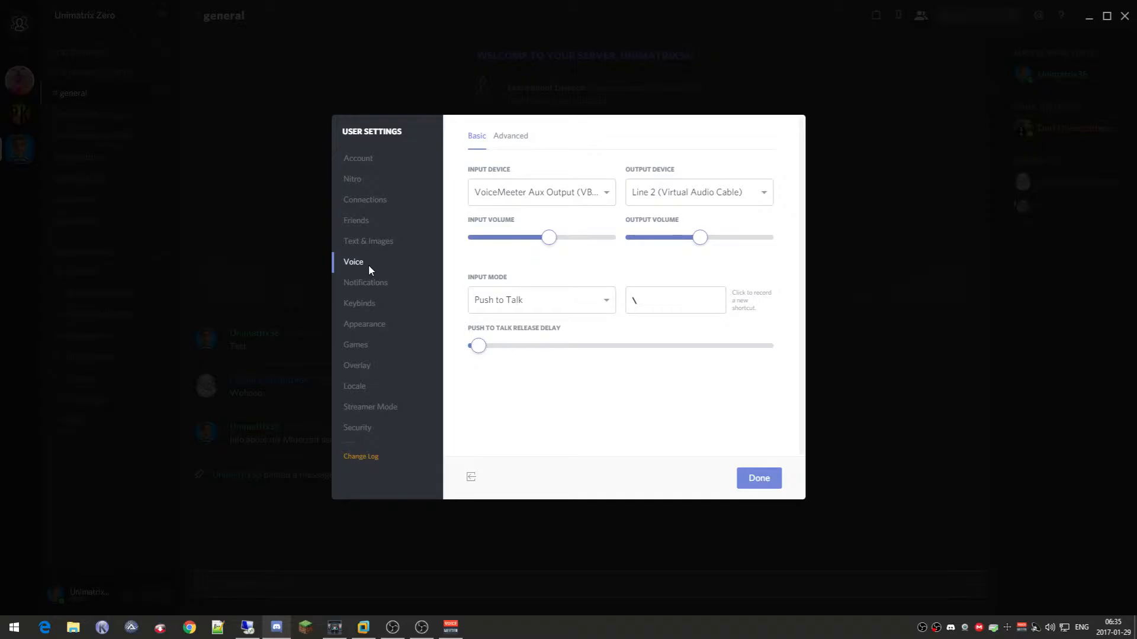
{"action": "left_click", "coordinate": [569, 197]}
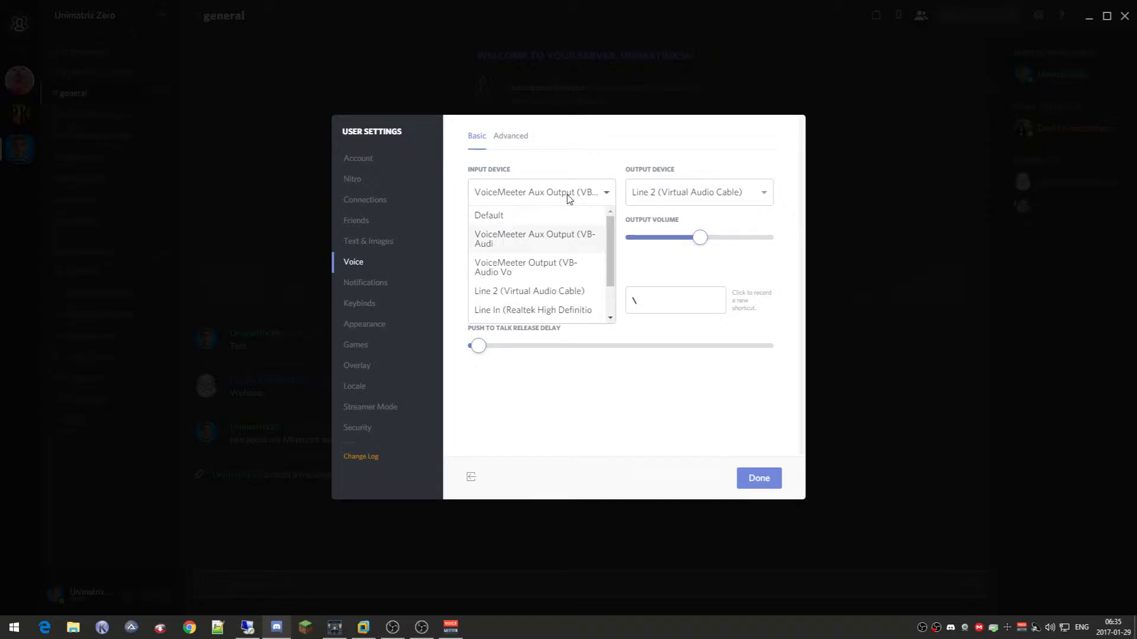
{"action": "scroll", "coordinate": [570, 259], "scroll_direction": "down", "scroll_amount": 1}
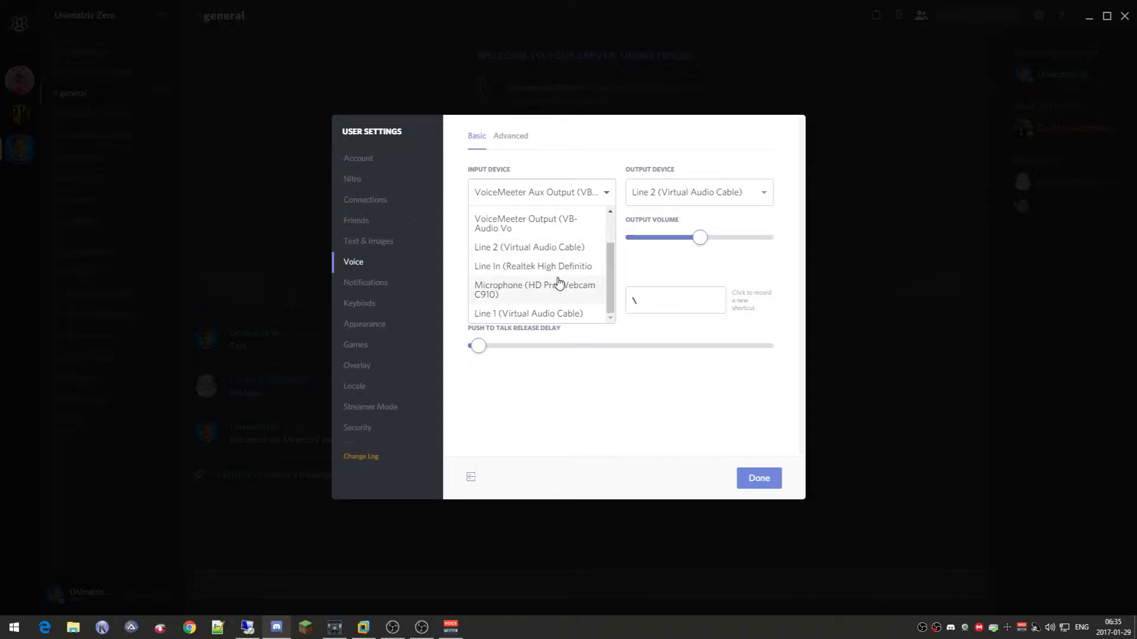
{"action": "scroll", "coordinate": [559, 284], "scroll_direction": "up", "scroll_amount": 1}
{"action": "left_click", "coordinate": [539, 200]}
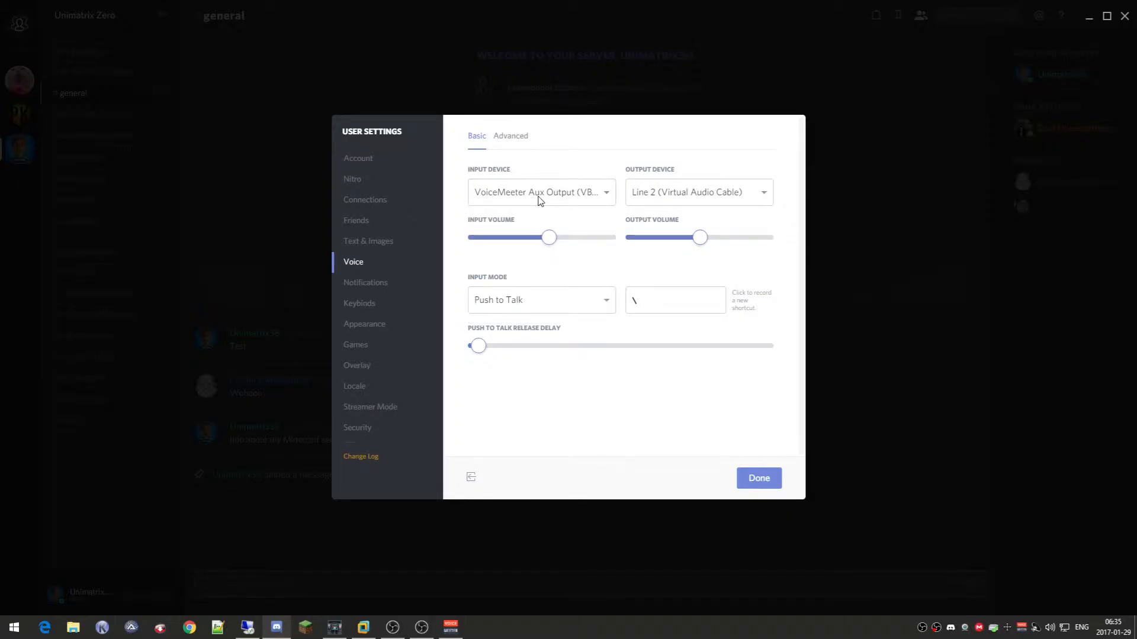
- Switch to Voicemeeter and examine the VoiceMeeter Aux Output entry among the Windows recording devices
{"action": "left_click", "coordinate": [450, 627]}
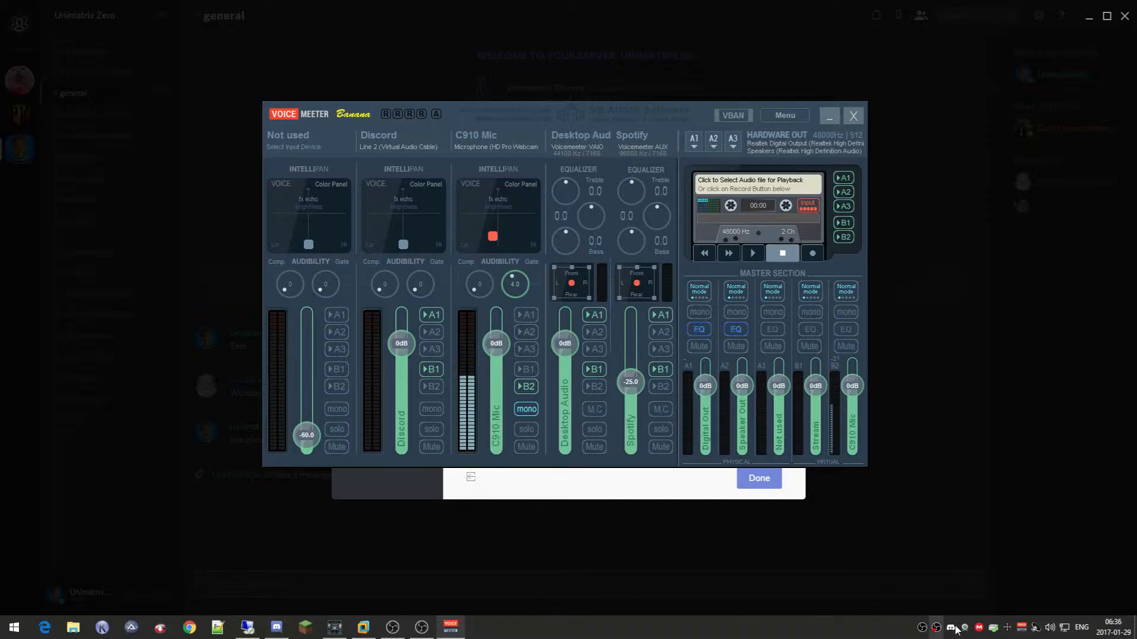
{"action": "right_click", "coordinate": [1048, 634]}
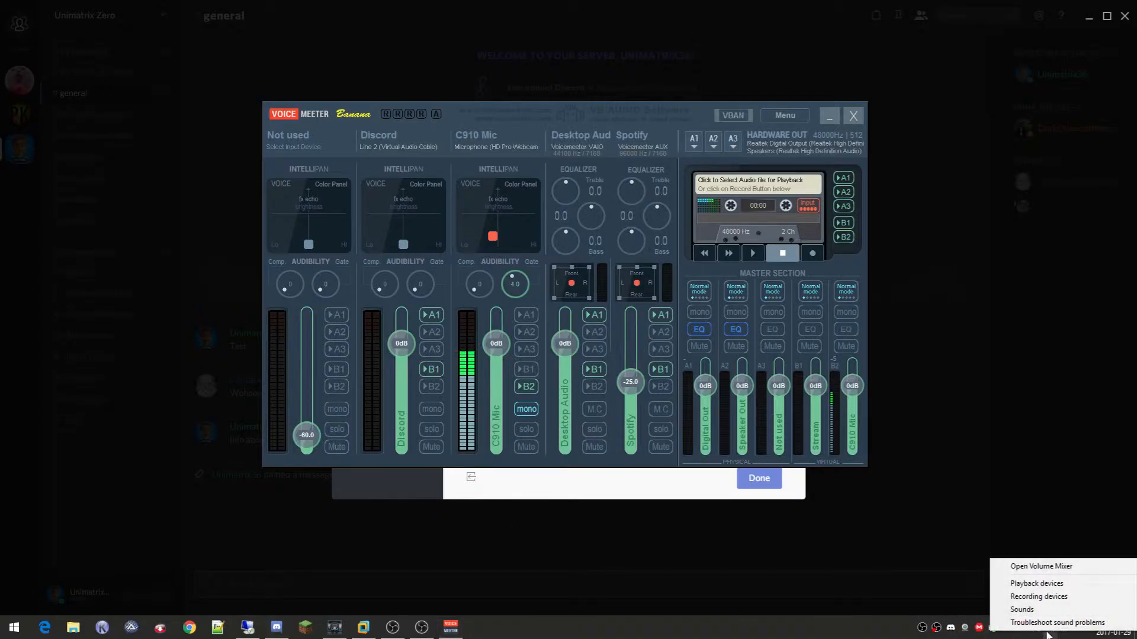
{"action": "left_click", "coordinate": [1052, 598]}
{"action": "left_click", "coordinate": [152, 170]}
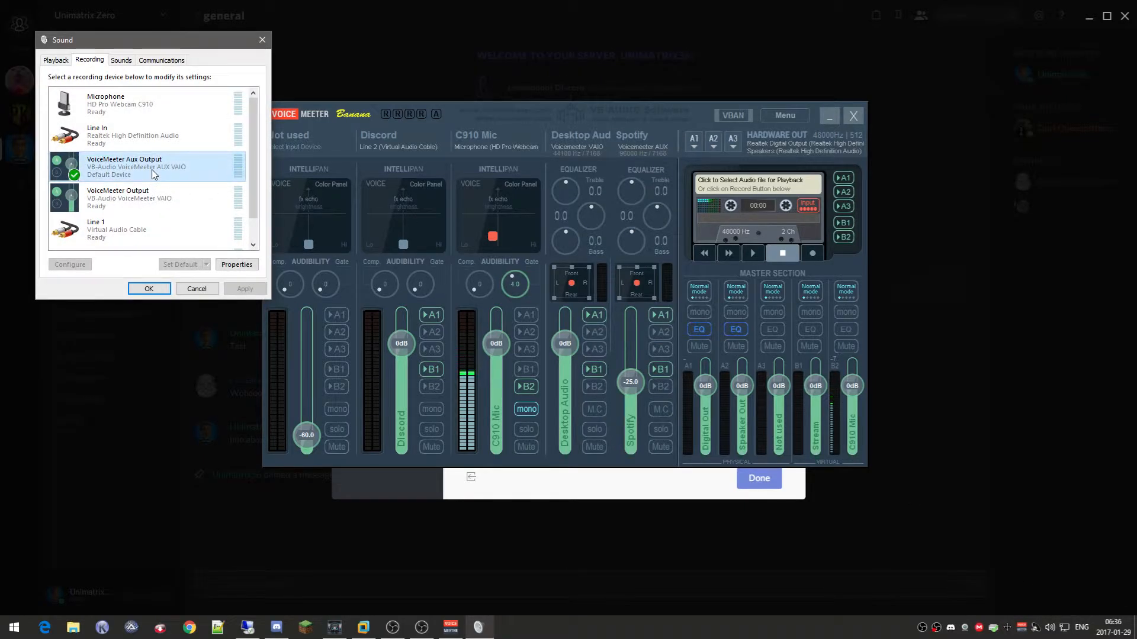
{"action": "left_click", "coordinate": [258, 44]}
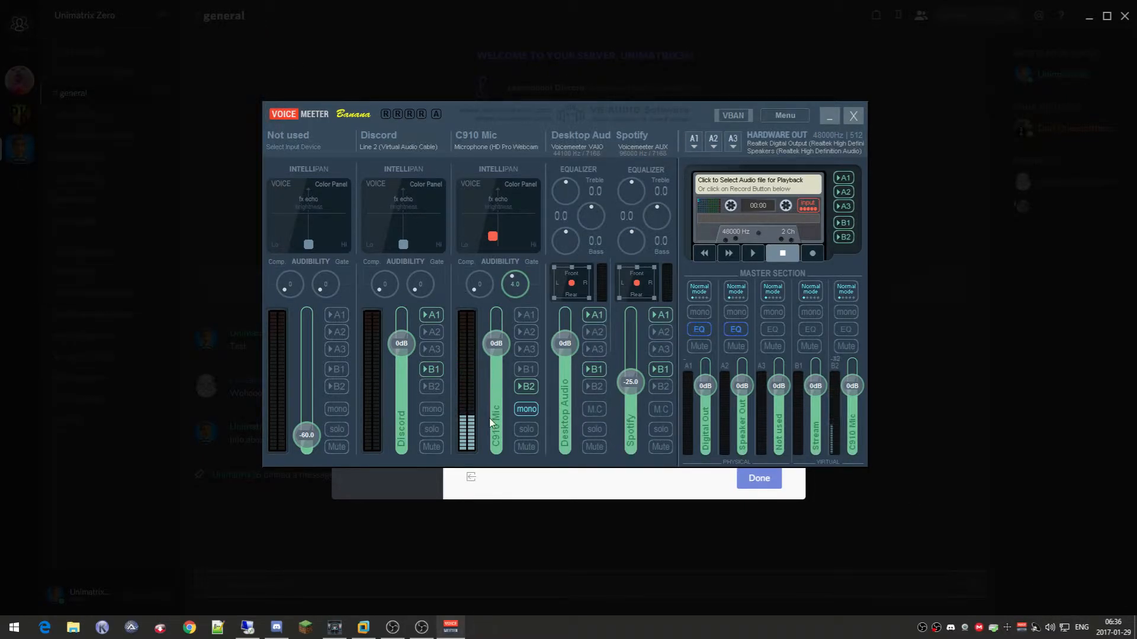
- Return to Discord's voice settings and review the available output devices, keeping Line 2 (Virtual Audio Cable)
{"action": "left_click", "coordinate": [497, 490]}
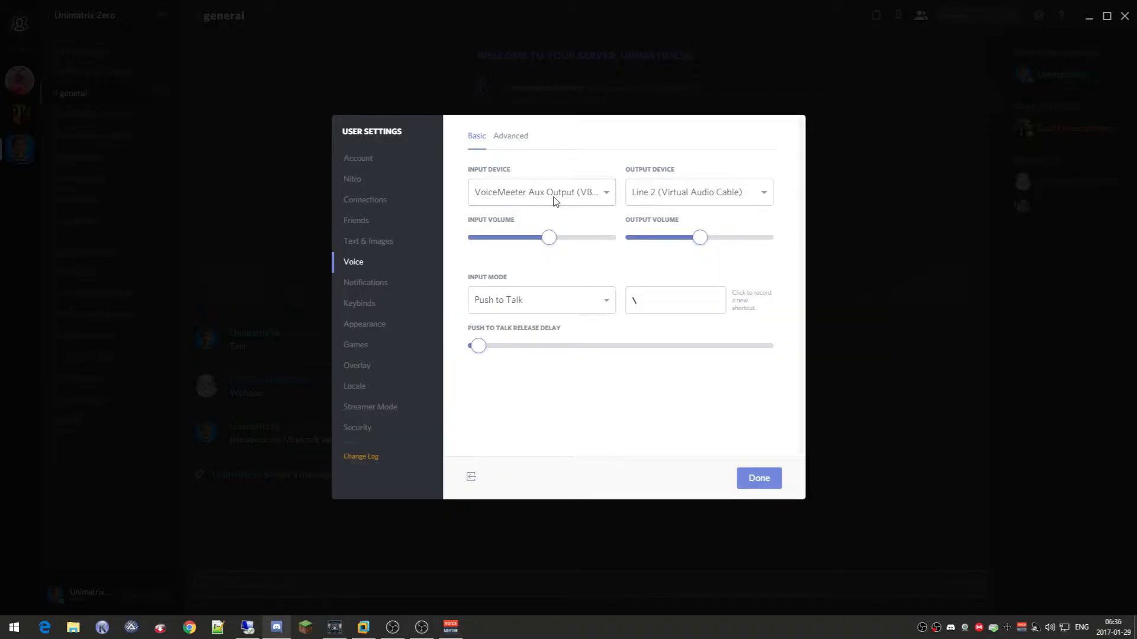
{"action": "left_click", "coordinate": [722, 196]}
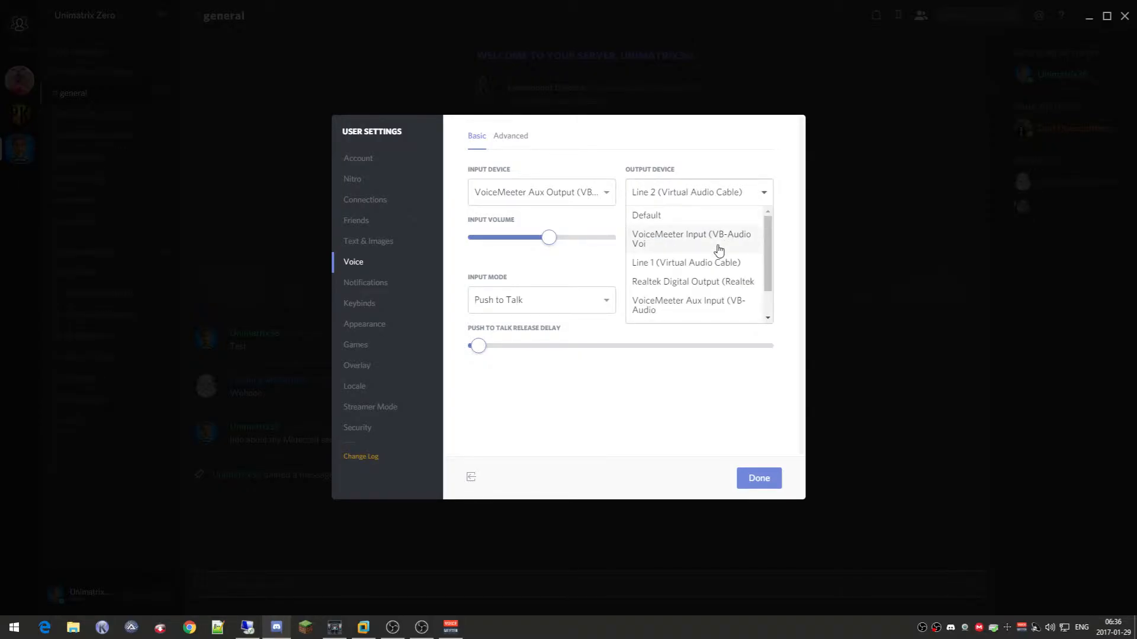
{"action": "scroll", "coordinate": [723, 253], "scroll_direction": "down", "scroll_amount": 1}
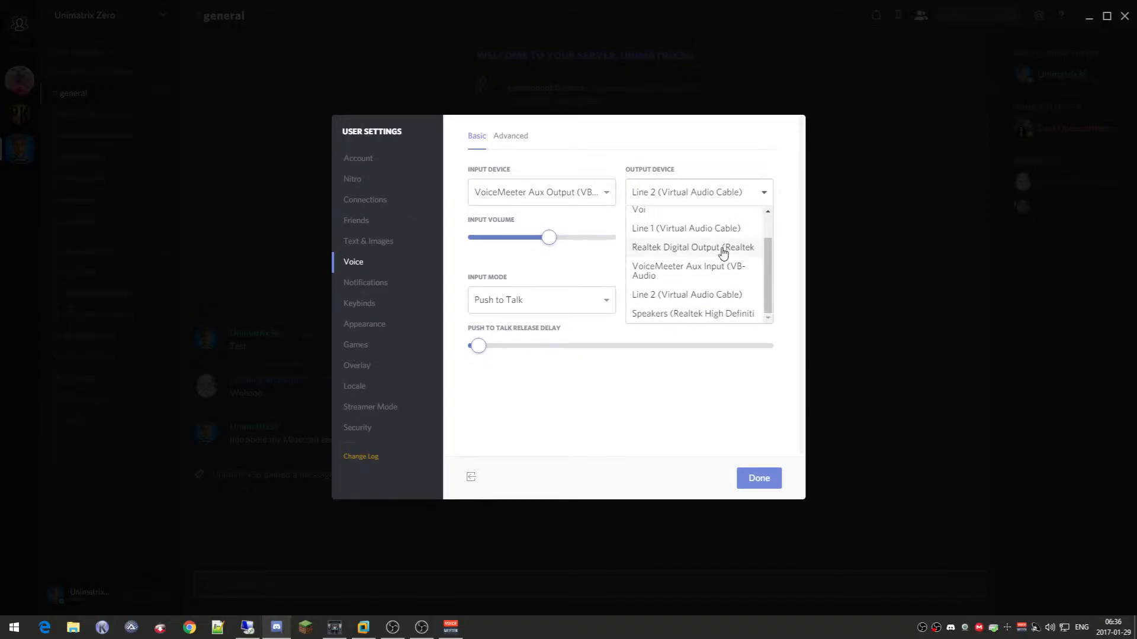
{"action": "left_click", "coordinate": [706, 198]}
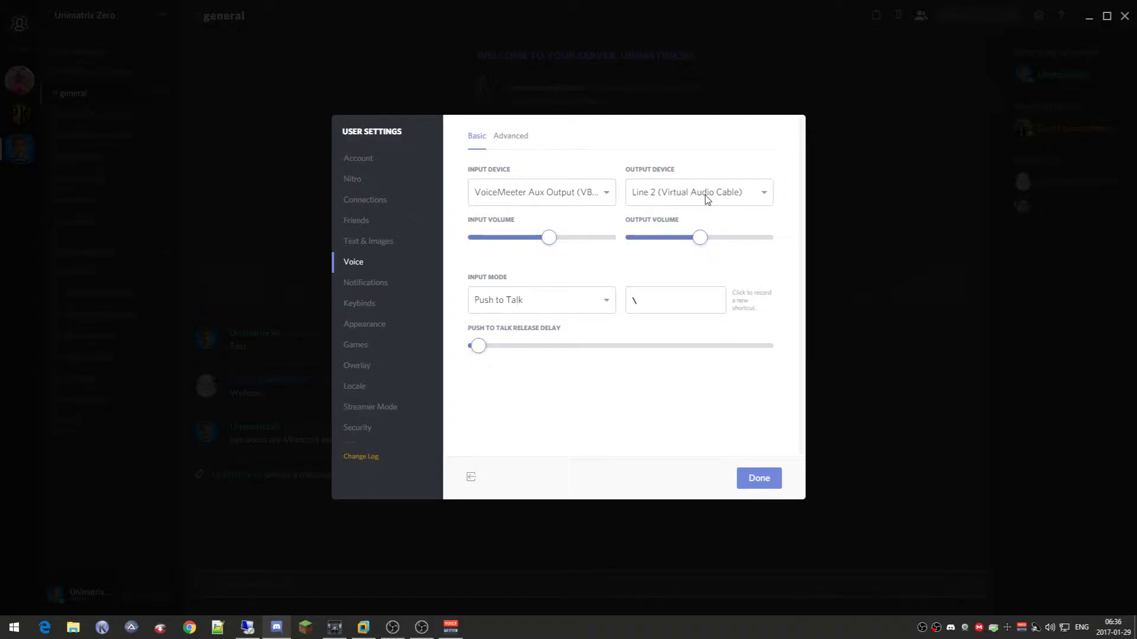
- Close Discord, review the input devices of Voicemeeter's Discord strip, keeping WDM: Line 2 (Virtual Audio Cable), and toggle the strip's mute on and off
{"action": "left_click", "coordinate": [767, 483]}
{"action": "left_click", "coordinate": [1124, 16]}
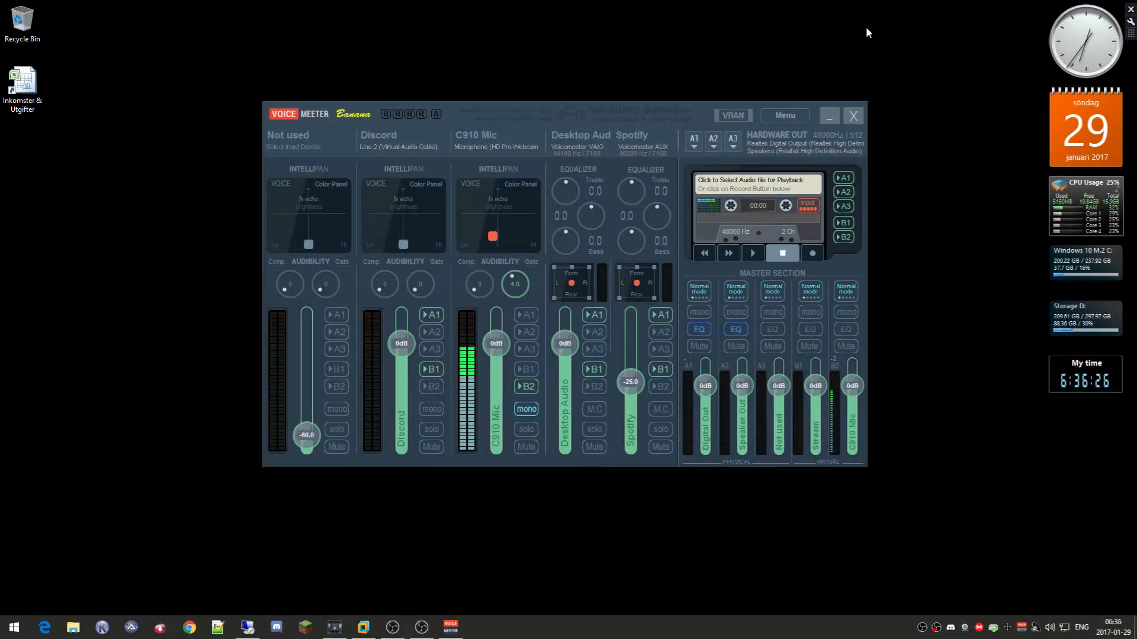
{"action": "left_click", "coordinate": [389, 147]}
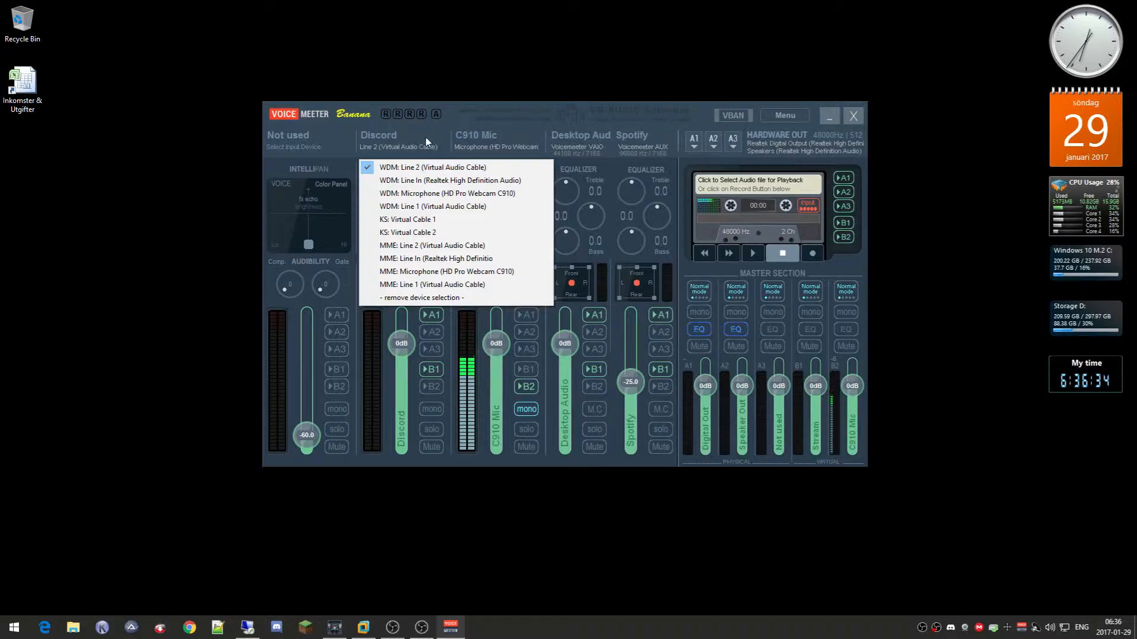
{"action": "left_click", "coordinate": [480, 108]}
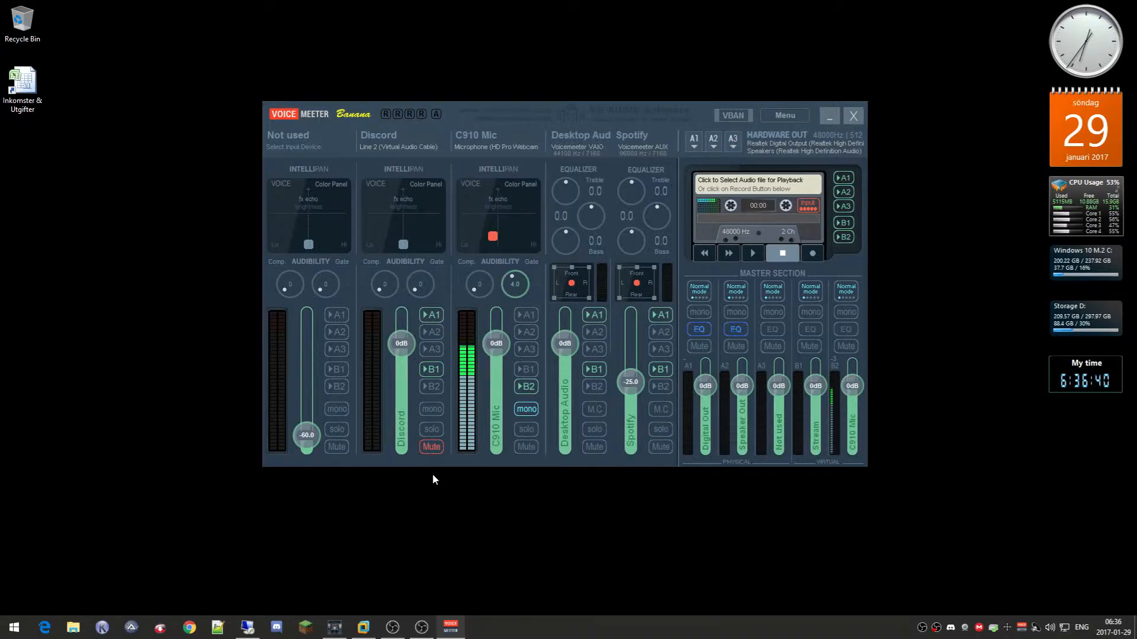
{"action": "left_click", "coordinate": [432, 448]}
{"action": "left_click", "coordinate": [432, 447]}
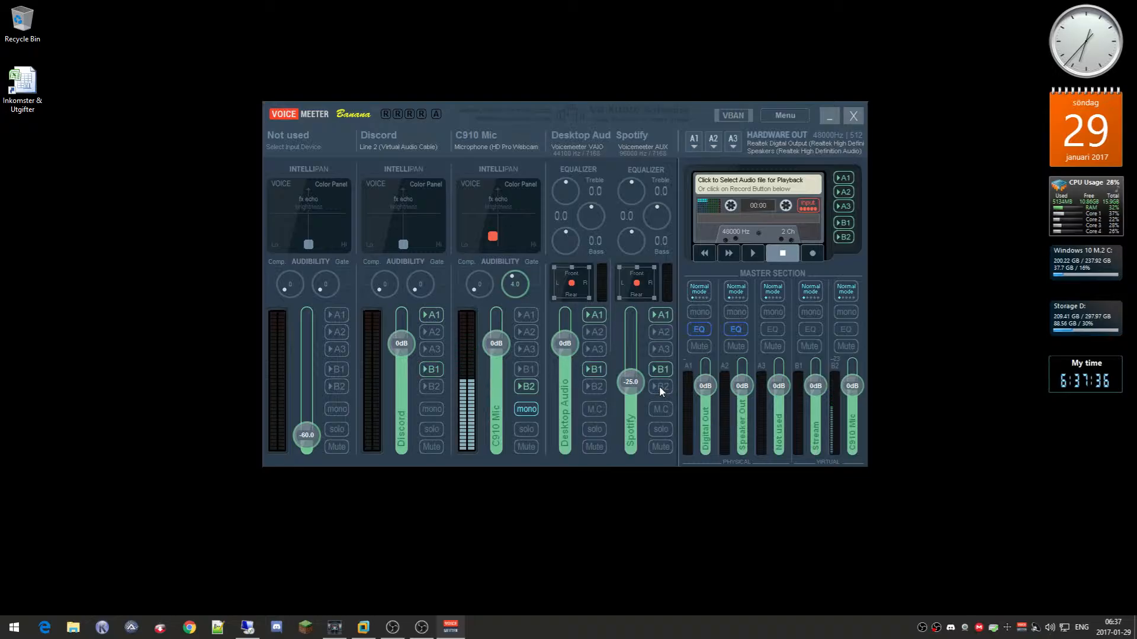
- Switch to VMware Workstation, open the virtual machine's sound card settings and review the host sound cards, keeping VoiceMeeter Aux Input
{"action": "left_click", "coordinate": [363, 628]}
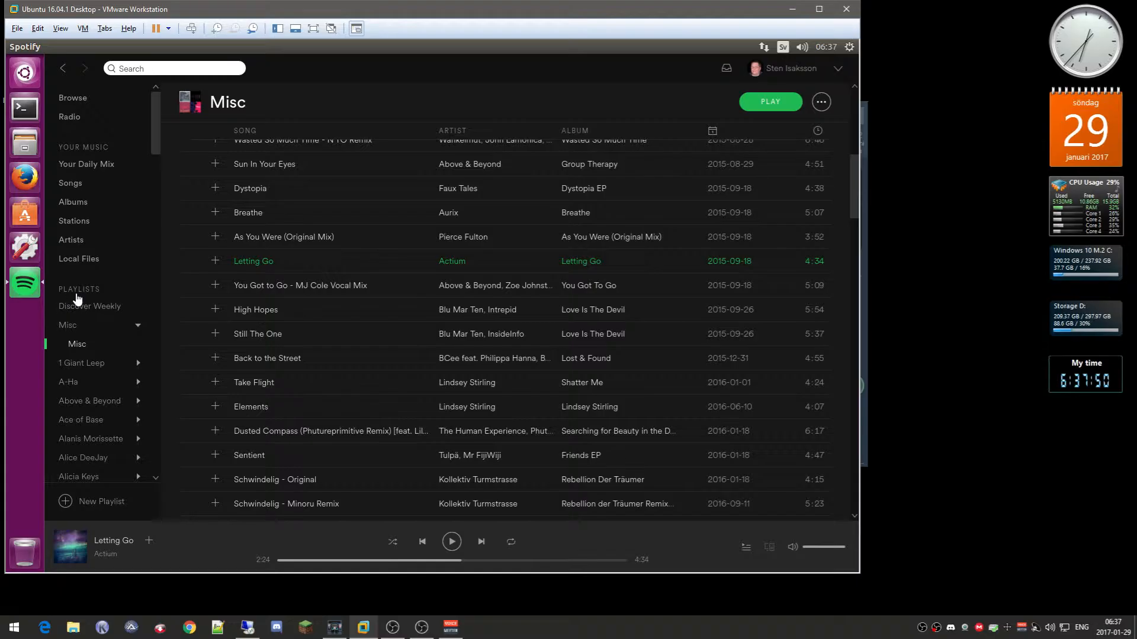
{"action": "left_click", "coordinate": [84, 29]}
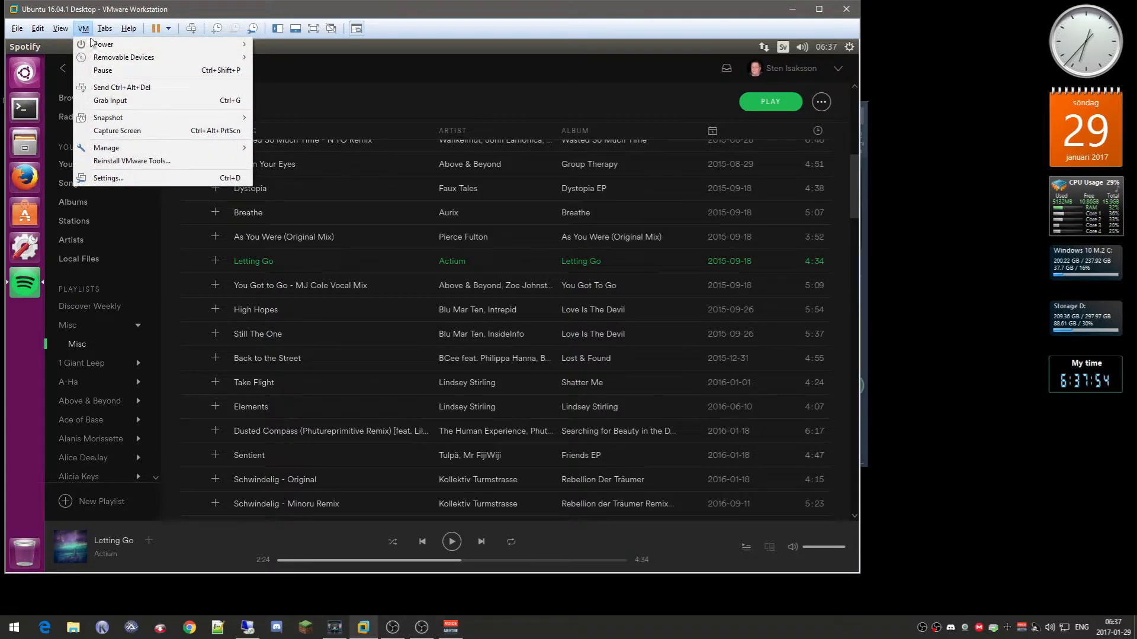
{"action": "left_click", "coordinate": [134, 179]}
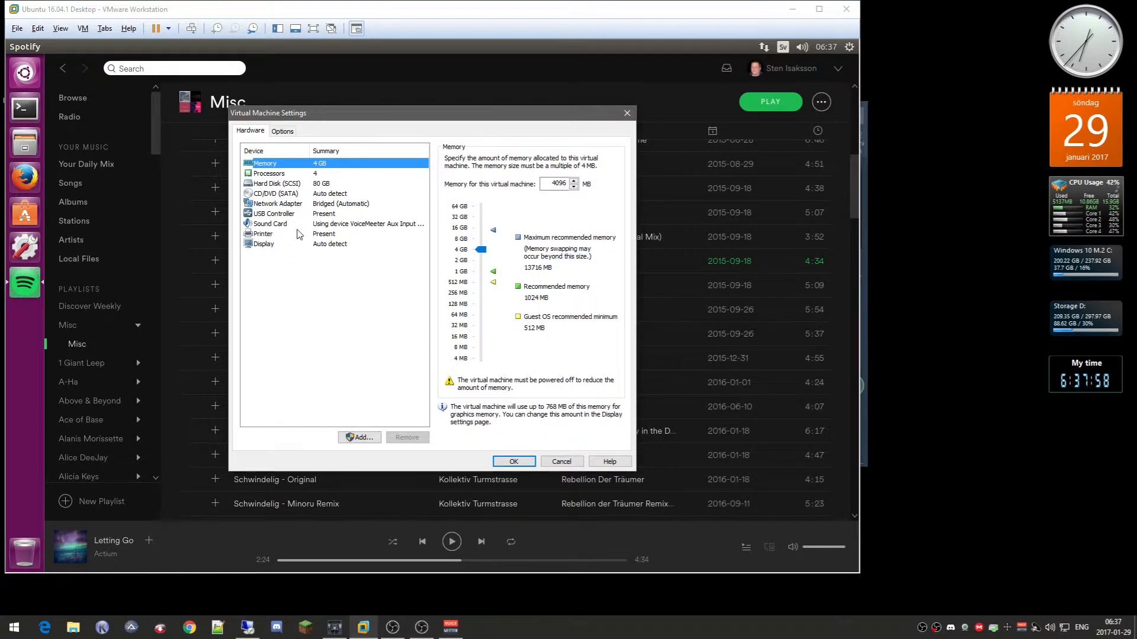
{"action": "left_click", "coordinate": [272, 224]}
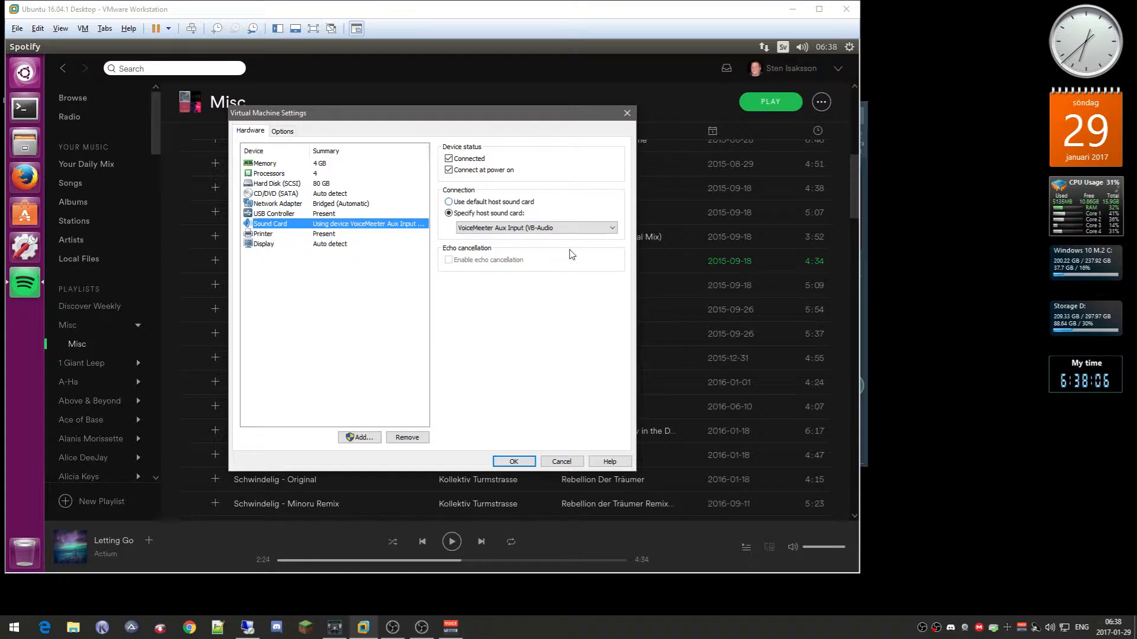
{"action": "left_click", "coordinate": [537, 228]}
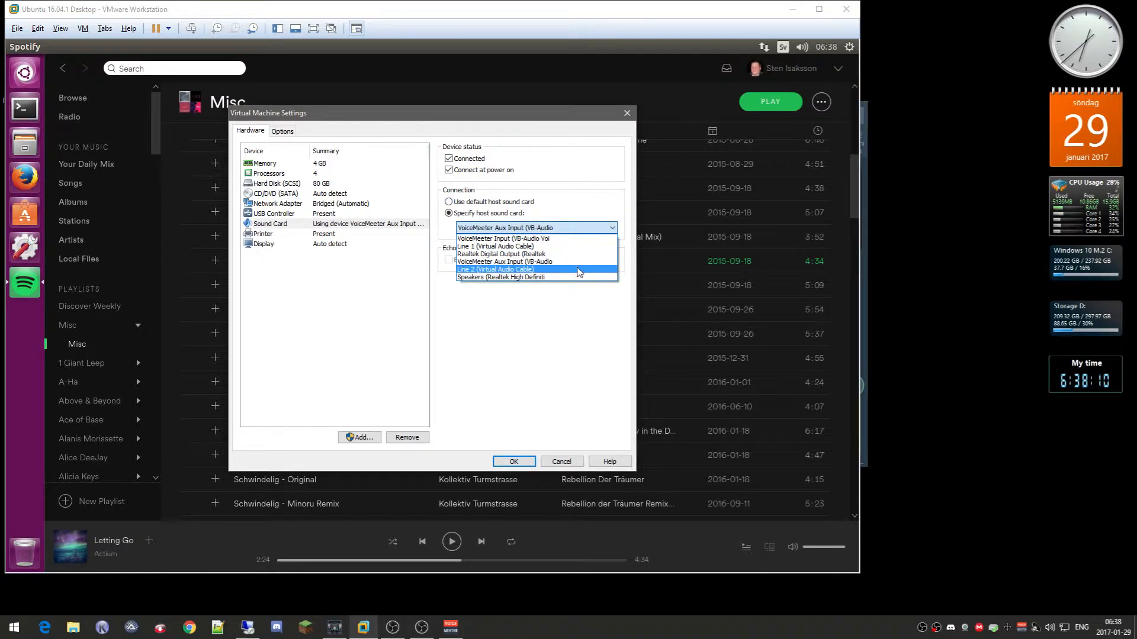
{"action": "left_click", "coordinate": [583, 232]}
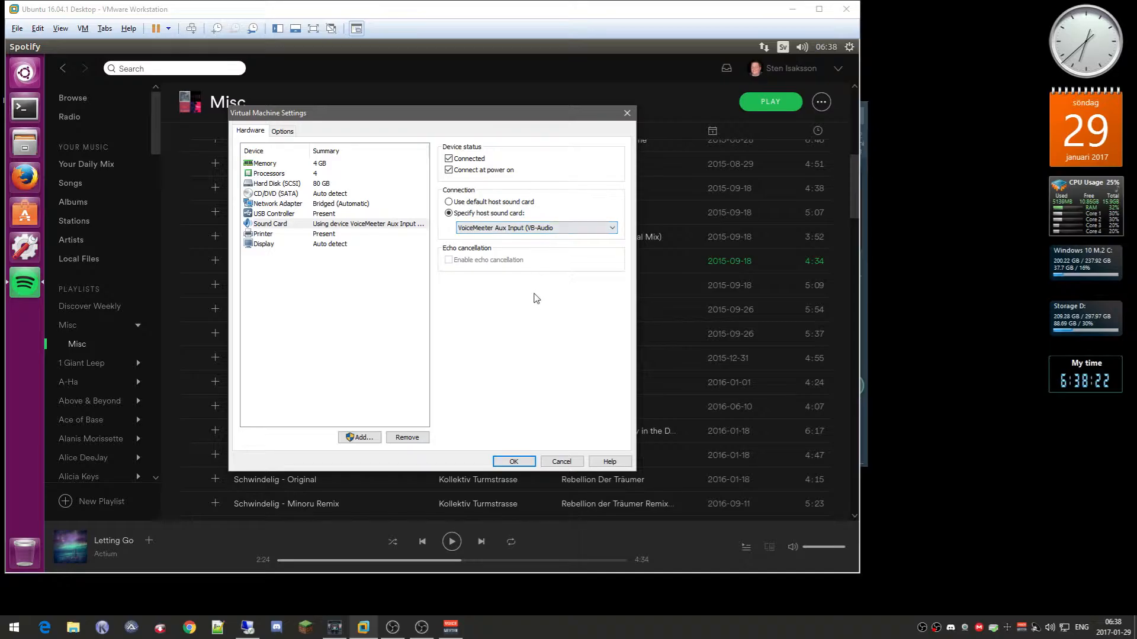
- Switch to Voicemeeter to toggle the Spotify strip's mute and return to the virtual machine settings
{"action": "left_click", "coordinate": [451, 626]}
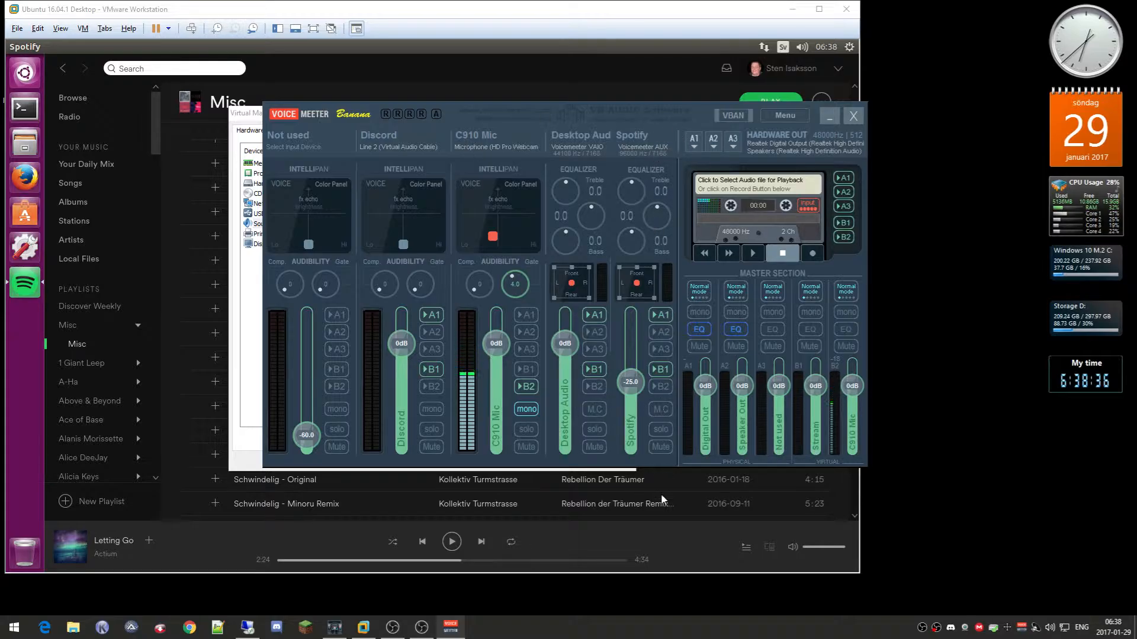
{"action": "left_click", "coordinate": [660, 448]}
{"action": "left_click", "coordinate": [645, 36]}
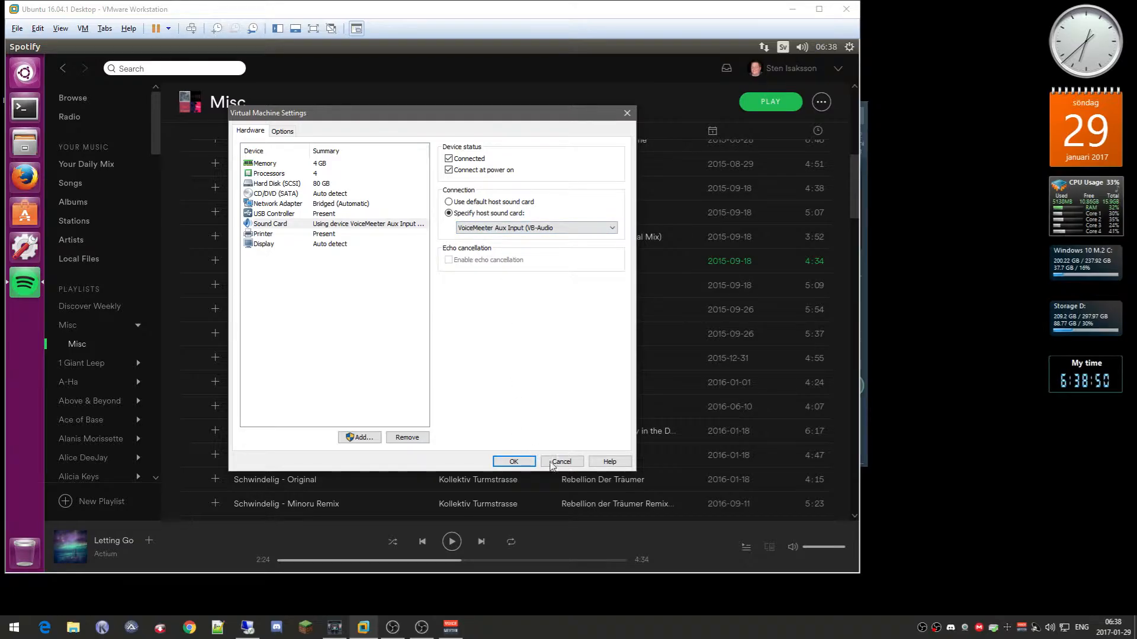
- Cancel the virtual machine settings, minimize VMware Workstation and close the Voicemeeter Banana window
{"action": "left_click", "coordinate": [571, 464]}
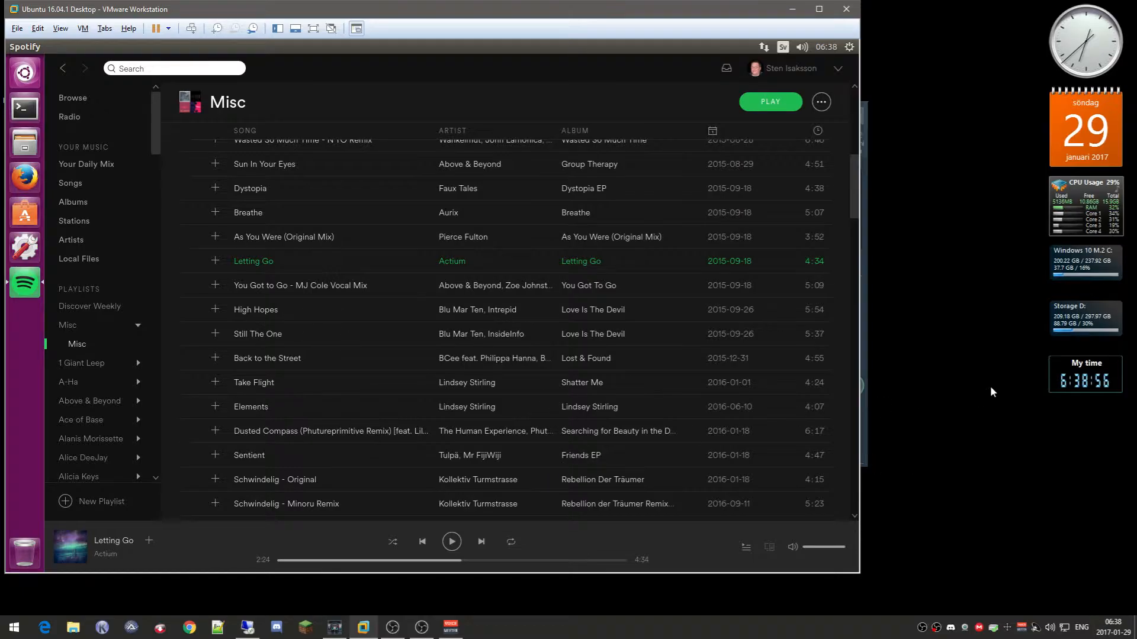
{"action": "left_click", "coordinate": [792, 9]}
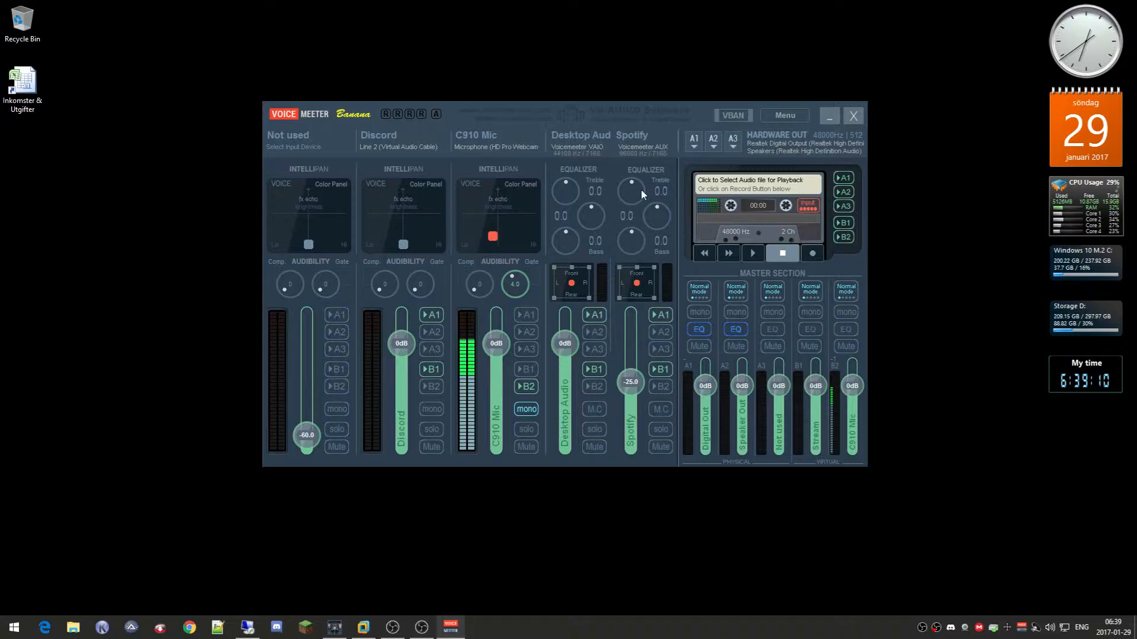
{"action": "left_click", "coordinate": [854, 116]}
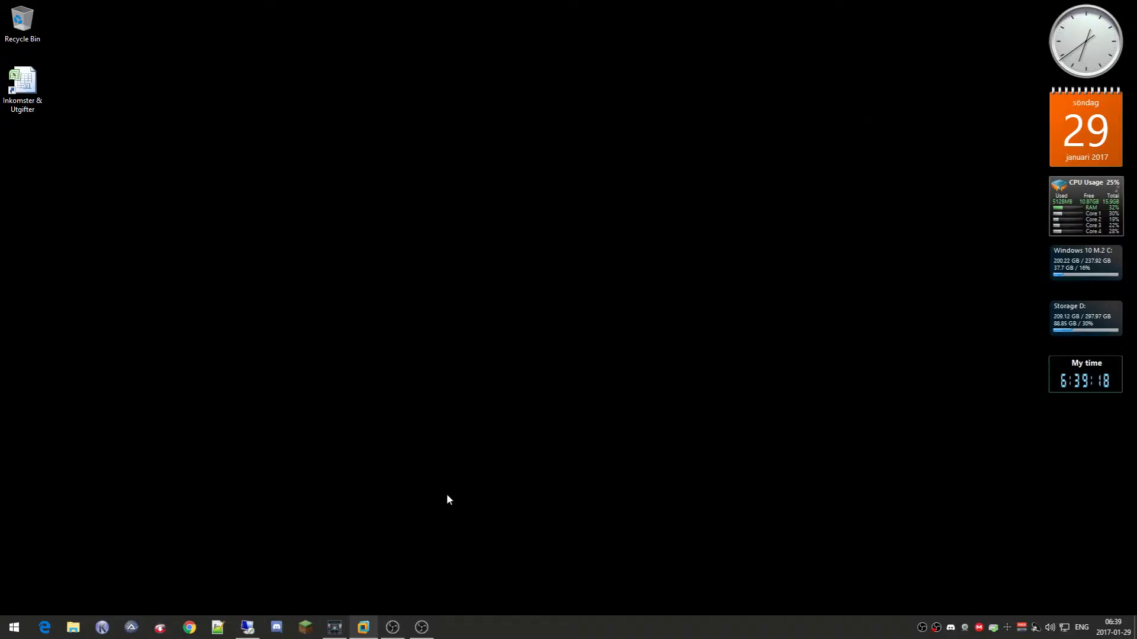
- Switch to AnkhBot R2, look through its sound effects, currency system and chat commands, and minimize it
{"action": "left_click", "coordinate": [338, 626]}
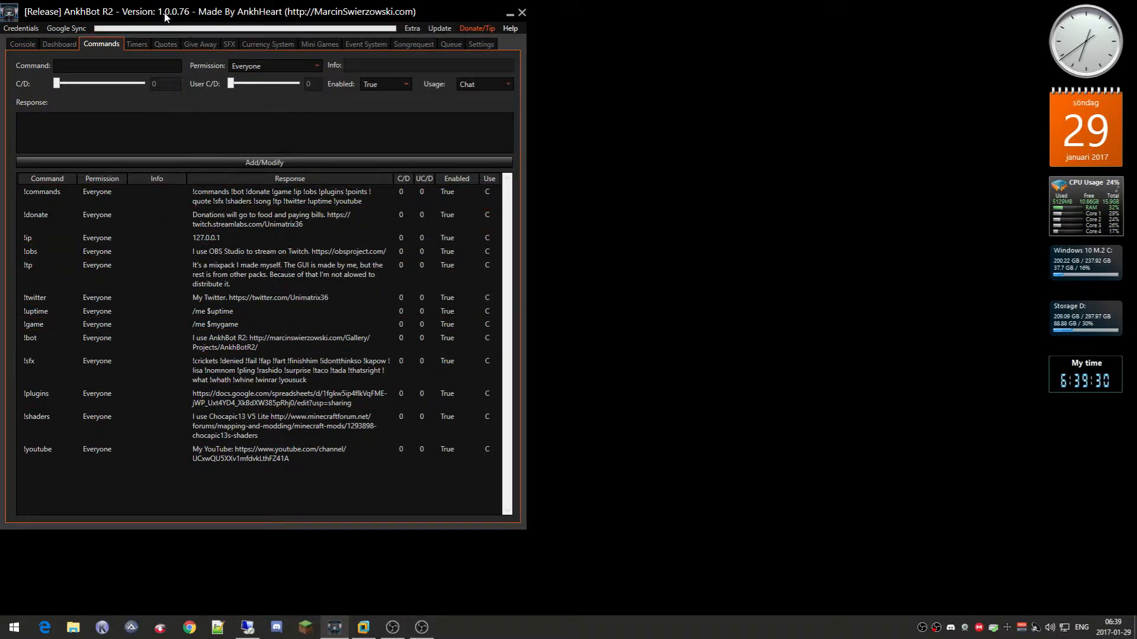
{"action": "left_click", "coordinate": [227, 45]}
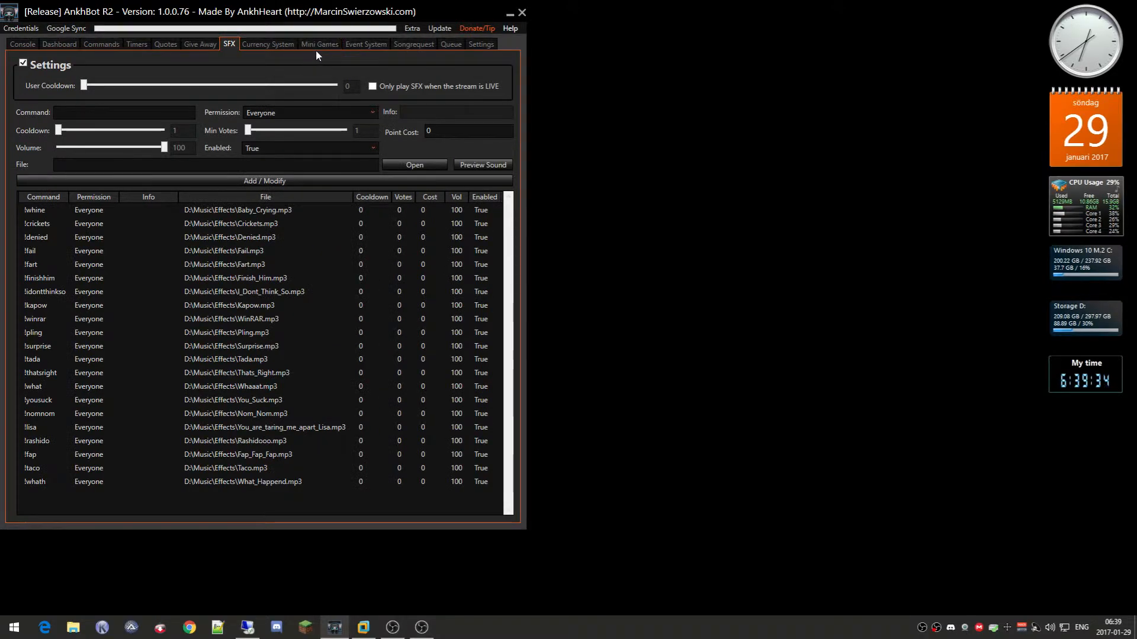
{"action": "left_click", "coordinate": [268, 44]}
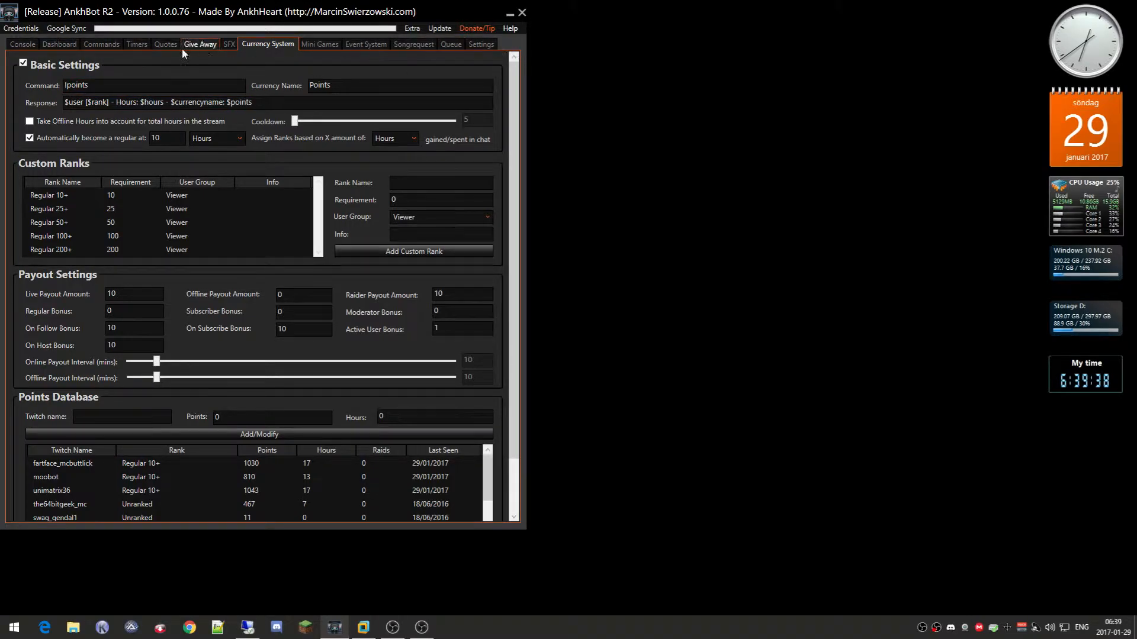
{"action": "left_click", "coordinate": [96, 44]}
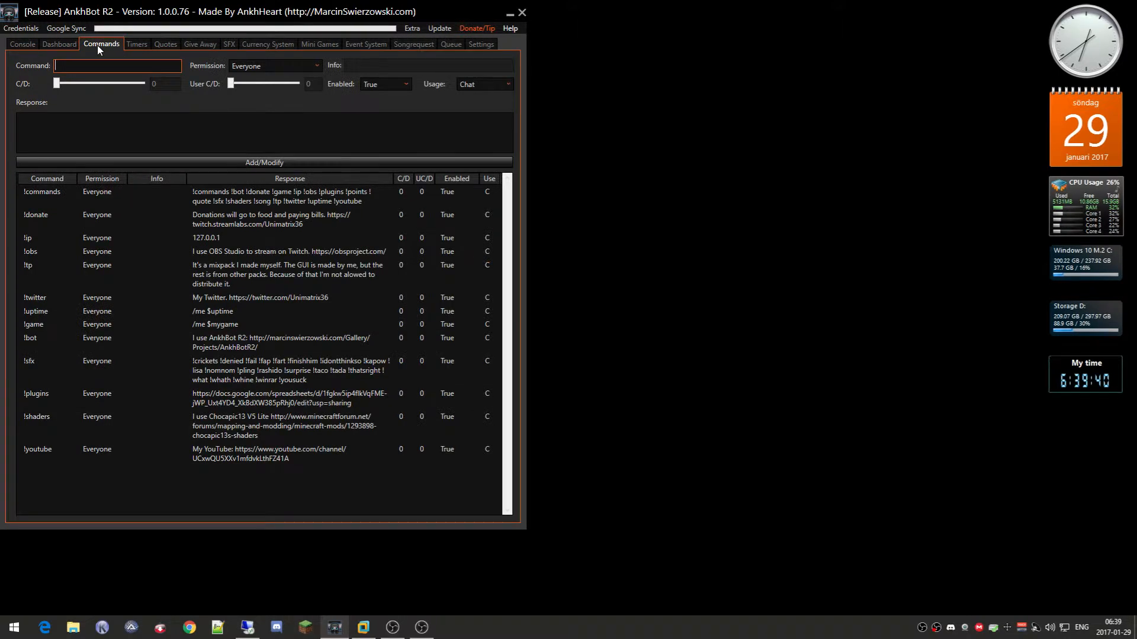
{"action": "left_click", "coordinate": [510, 13]}
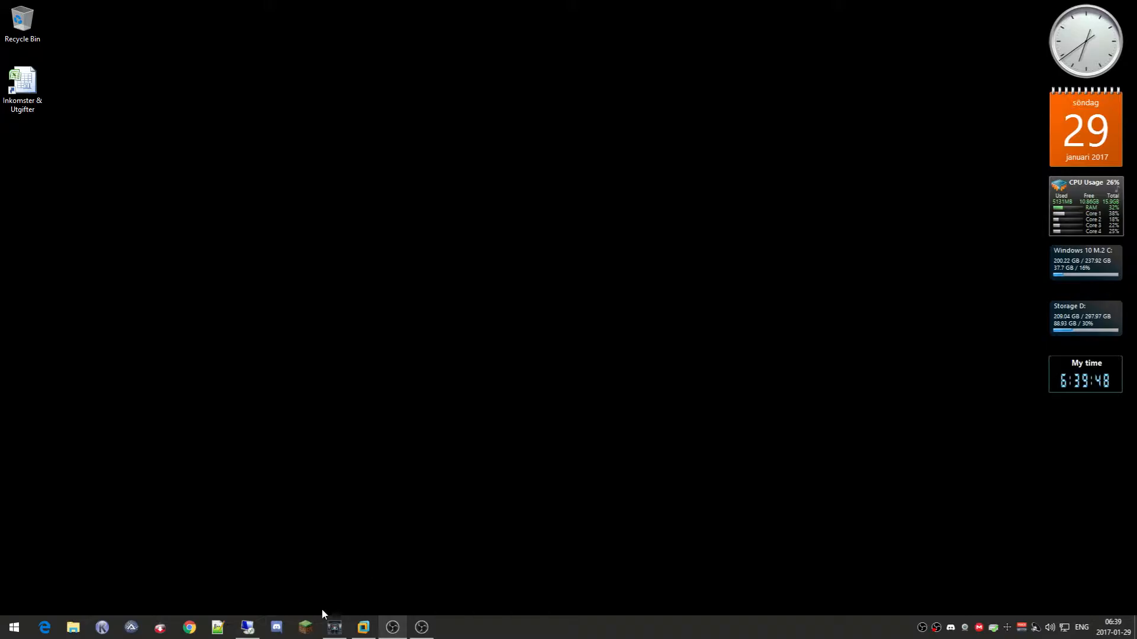
- Launch Minecraft with the 1.11.2 OptiFine B6 profile, then maximize its window and restore it to normal size
{"action": "left_click", "coordinate": [305, 627]}
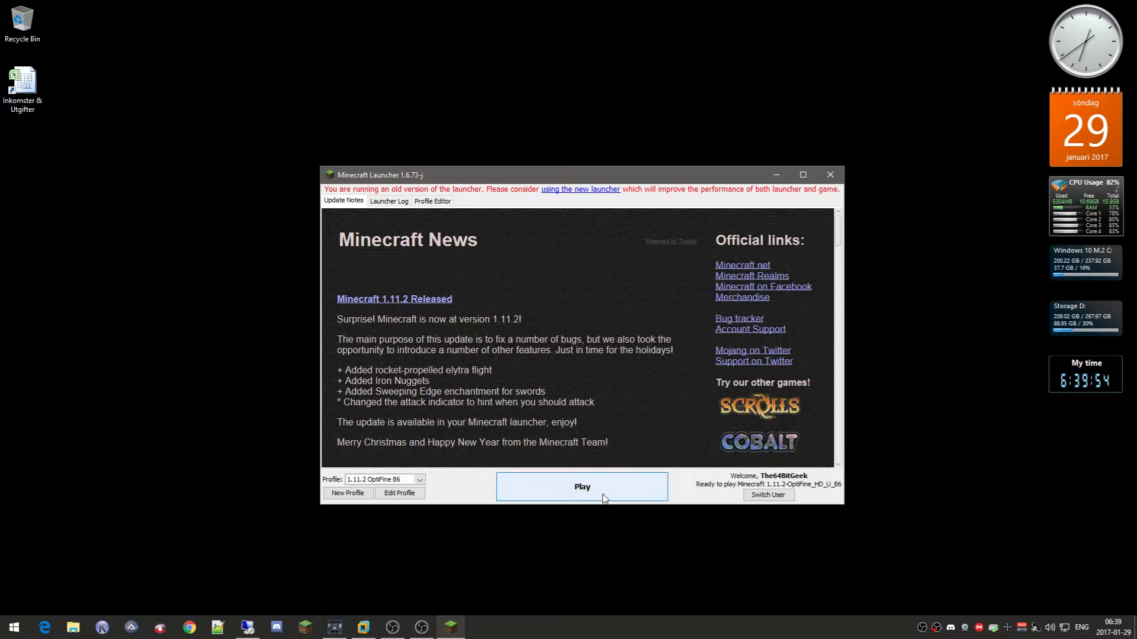
{"action": "left_click", "coordinate": [605, 495]}
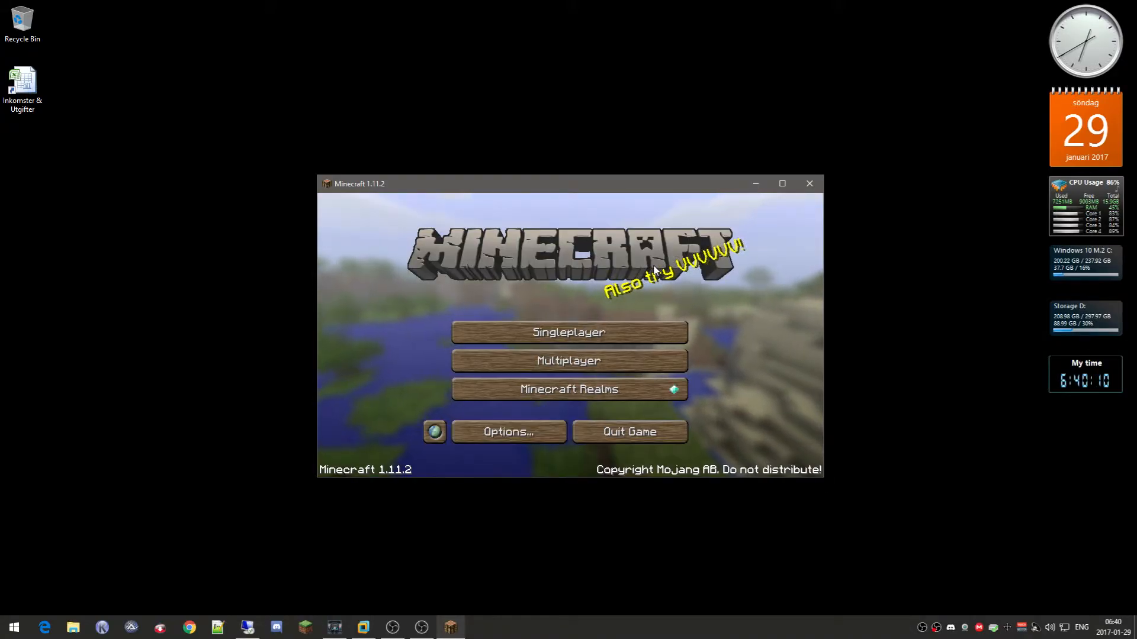
{"action": "double_click", "coordinate": [590, 186]}
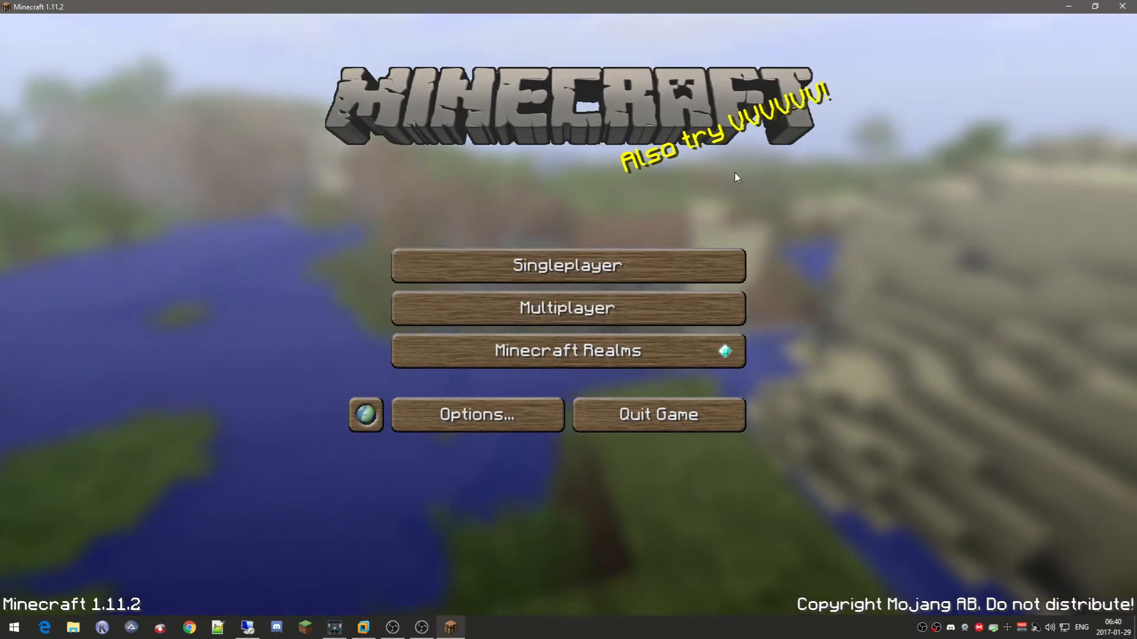
{"action": "double_click", "coordinate": [733, 6]}
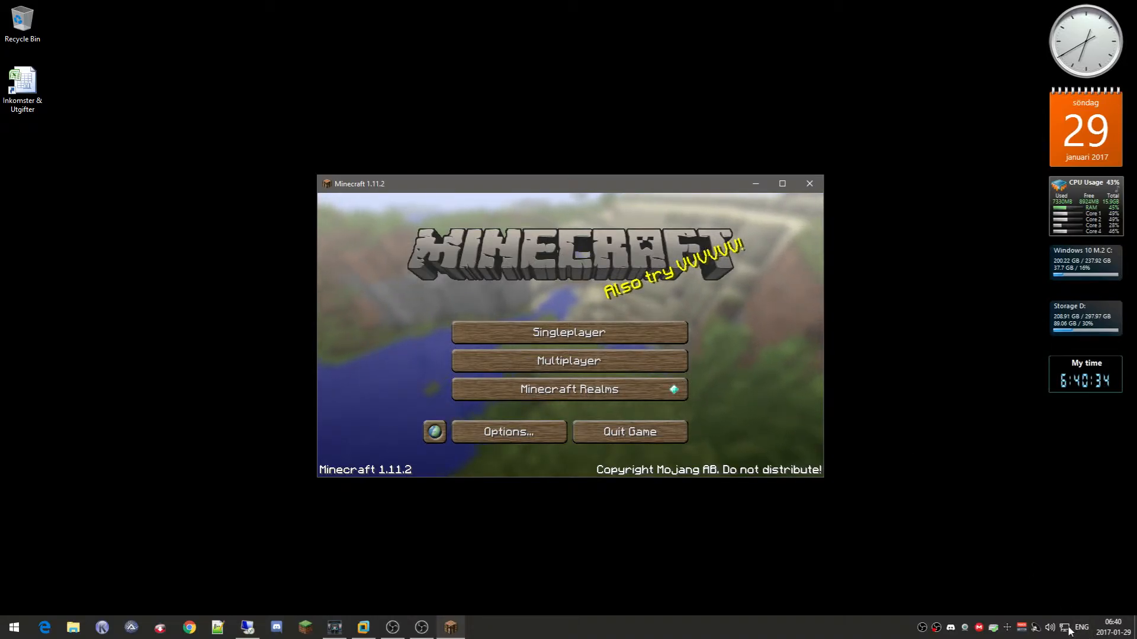
- Open the Sizer configuration, examine the width and height of the Minecraft 720 preset and close the configuration
{"action": "right_click", "coordinate": [1021, 627]}
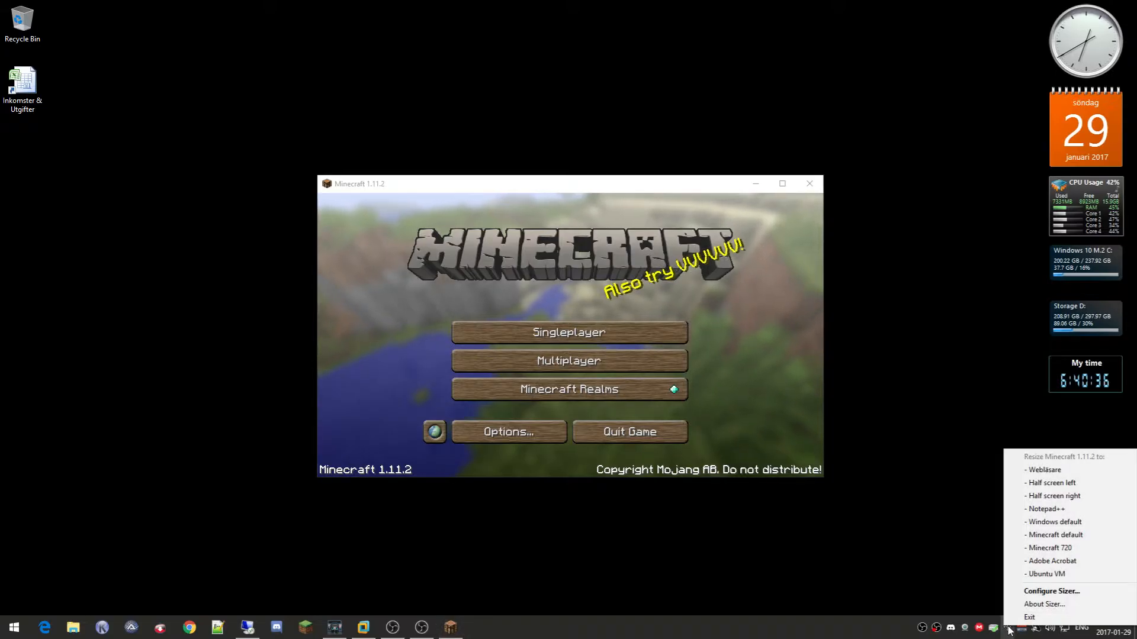
{"action": "left_click", "coordinate": [1042, 592]}
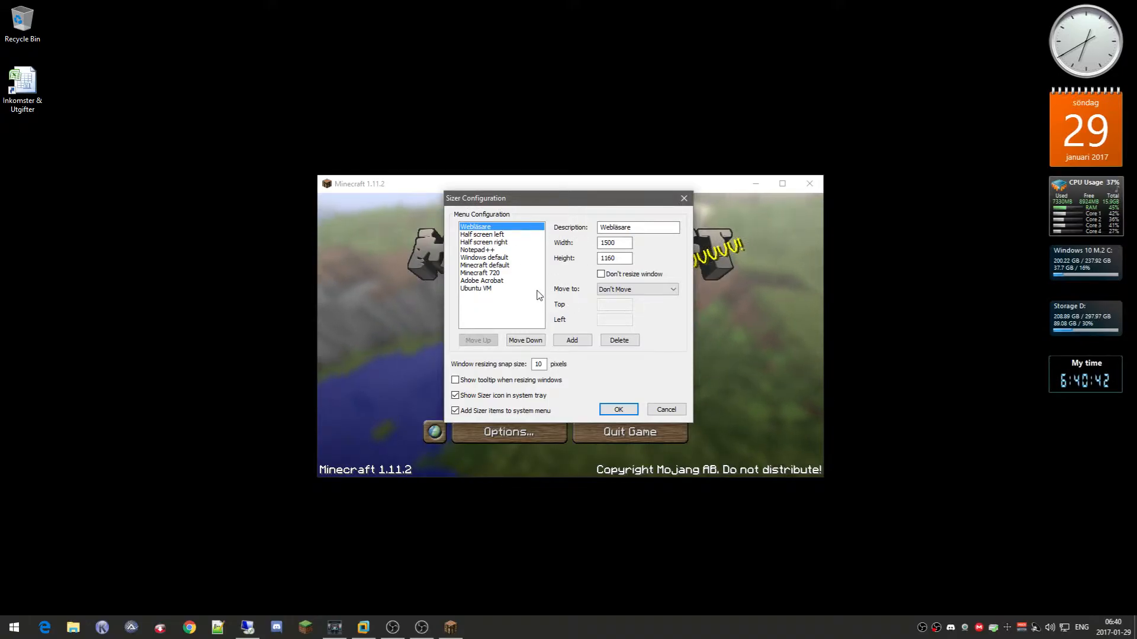
{"action": "left_click", "coordinate": [507, 235]}
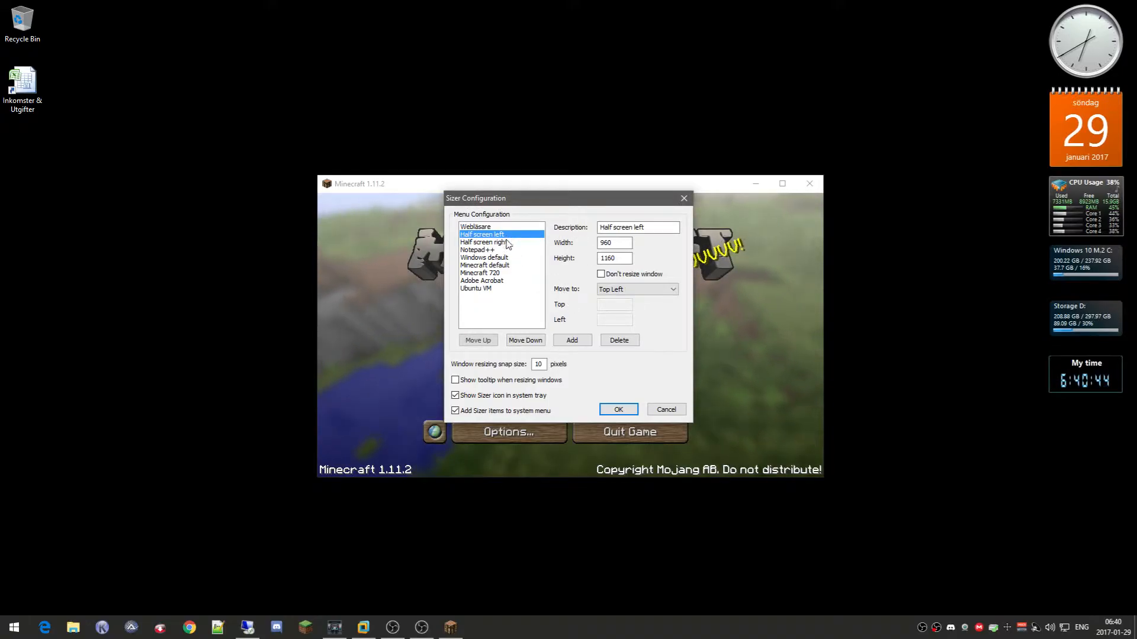
{"action": "left_click", "coordinate": [508, 250]}
{"action": "left_click", "coordinate": [481, 272]}
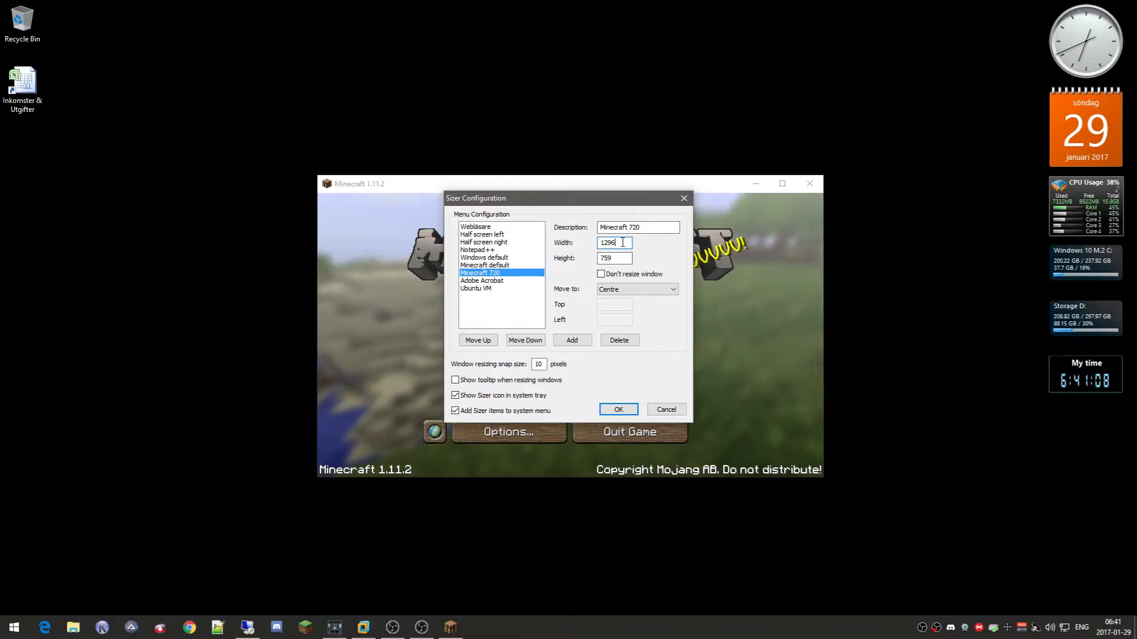
{"action": "key", "text": "Tab"}
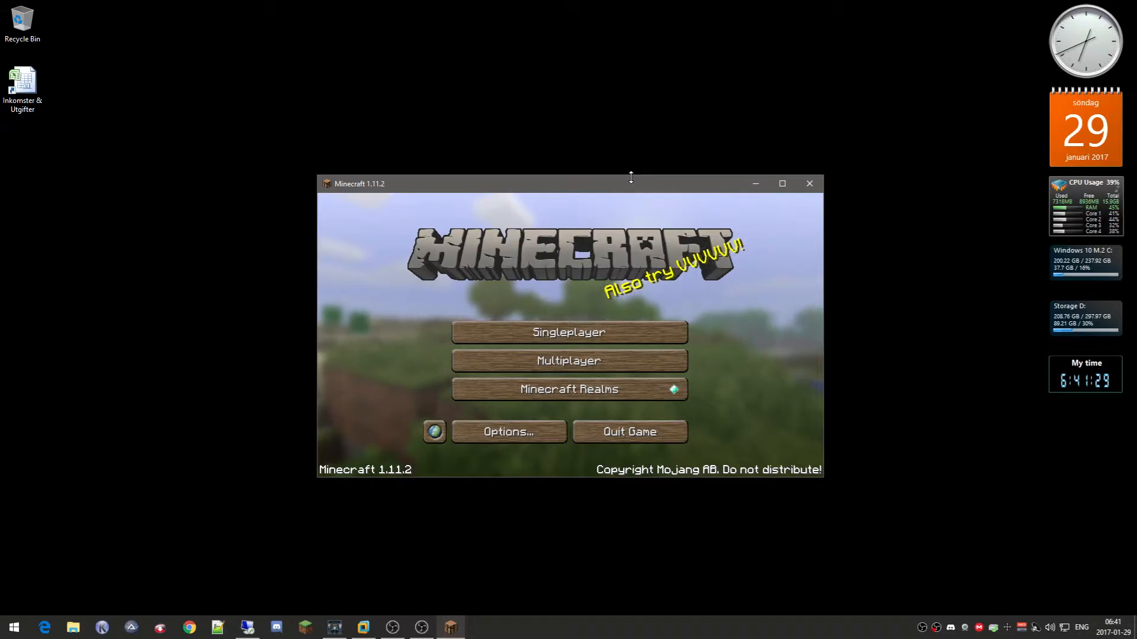
- Resize the Minecraft window with Sizer's Minecraft 720 preset and apply the preset again to centre the window
{"action": "right_click", "coordinate": [631, 179]}
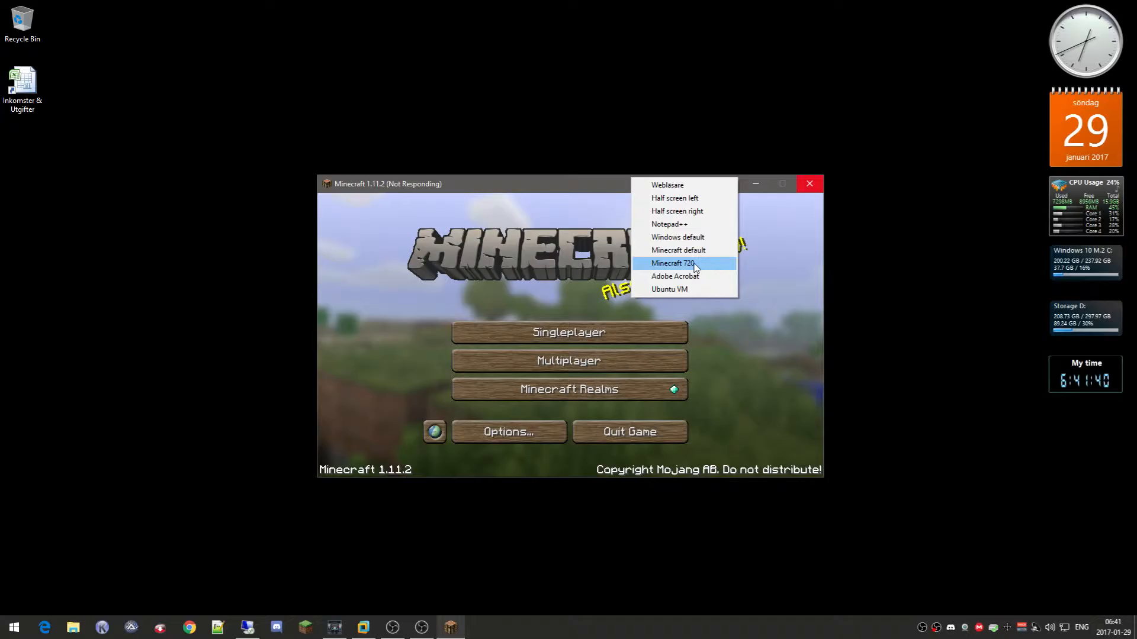
{"action": "left_click", "coordinate": [696, 264]}
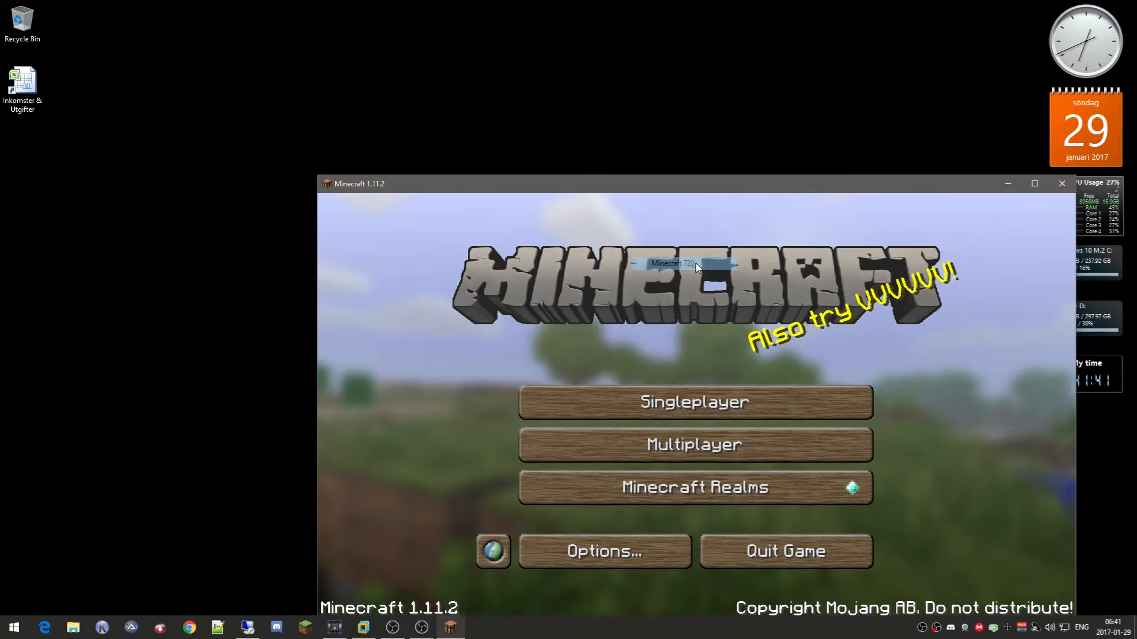
{"action": "right_click", "coordinate": [695, 175]}
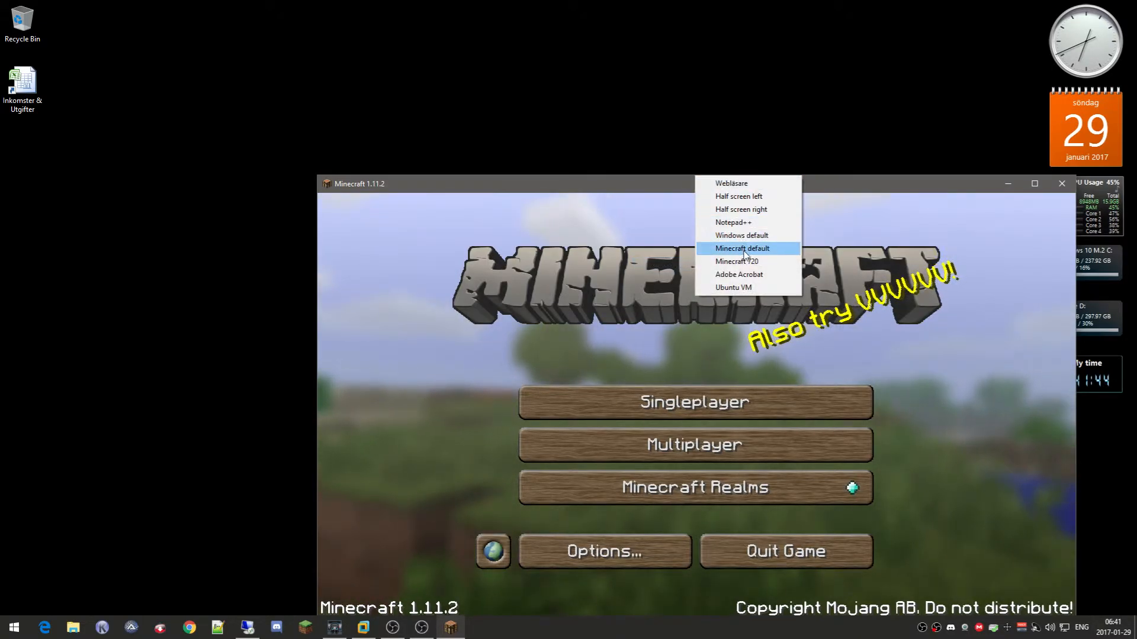
{"action": "left_click", "coordinate": [744, 261]}
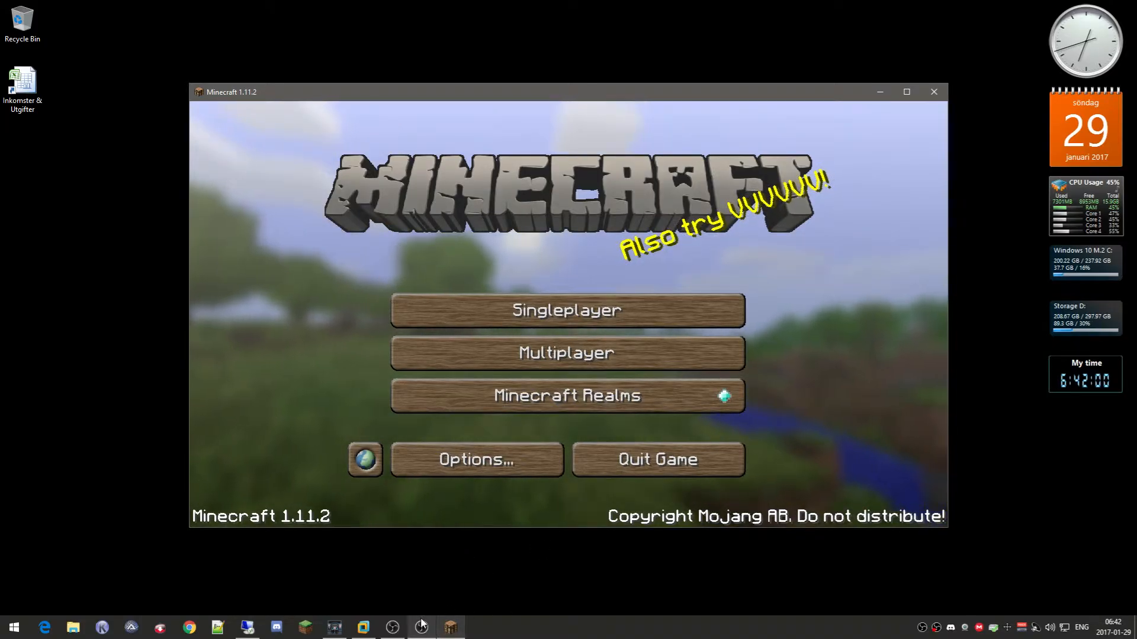
- Switch to the HP8740W Remote Desktop session showing the Minecraft server console
{"action": "mouse_move", "coordinate": [424, 631]}
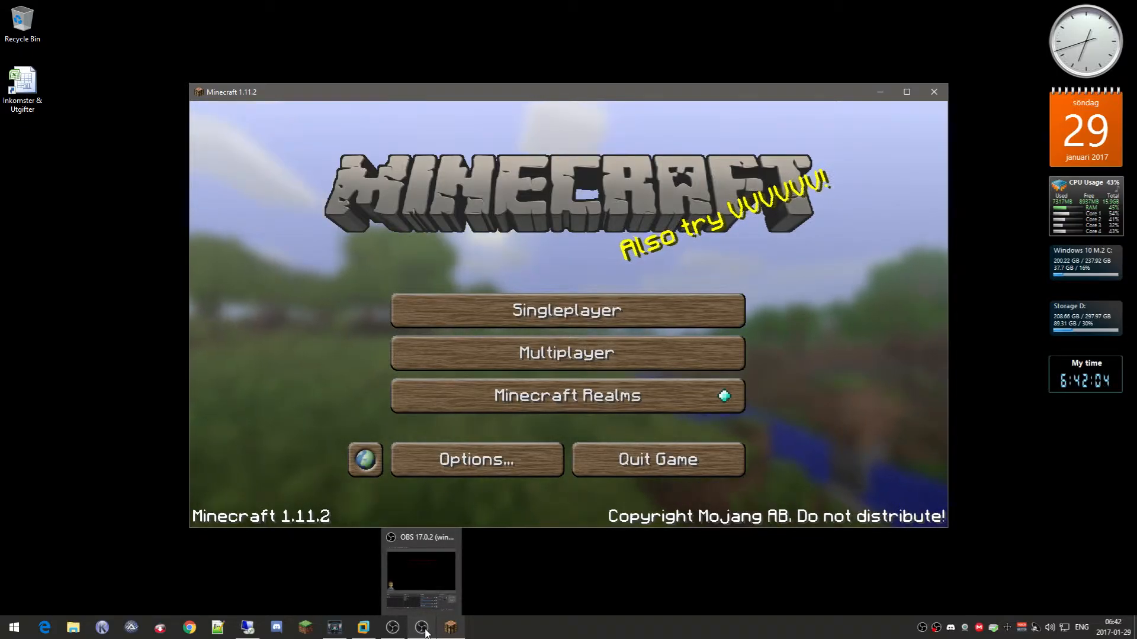
{"action": "left_click", "coordinate": [247, 630]}
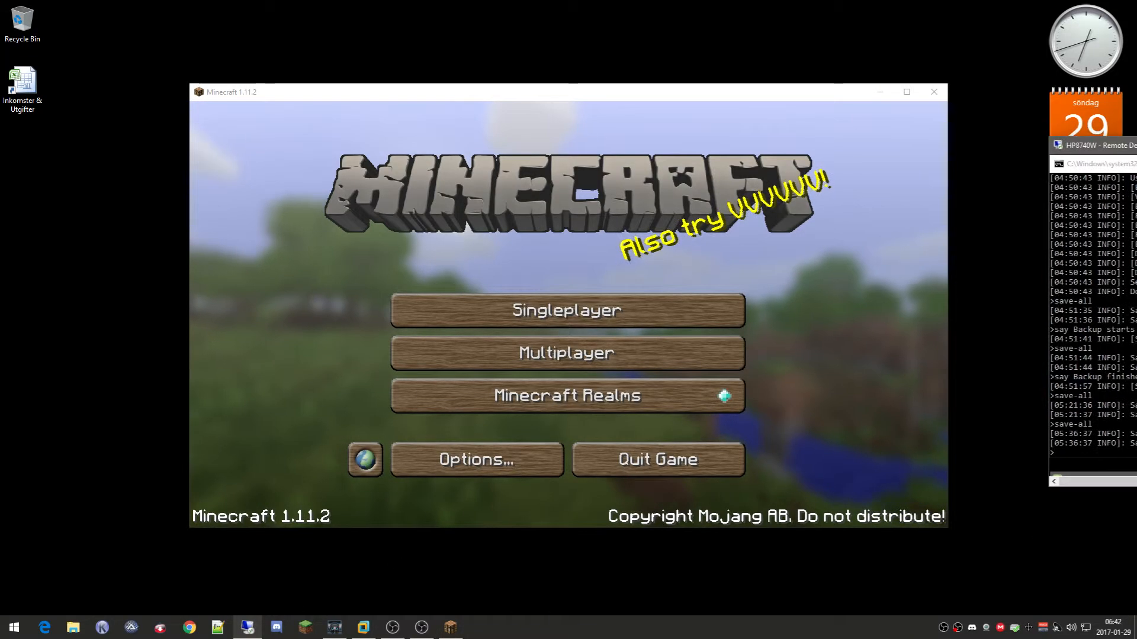
- Bring the enlarged Remote Desktop window fully into view and examine every page of the Minecraft Server Control Panel, from Main to PermissionsEx
{"action": "left_click_drag", "start_coordinate": [1136, 155], "coordinate": [400, 22]}
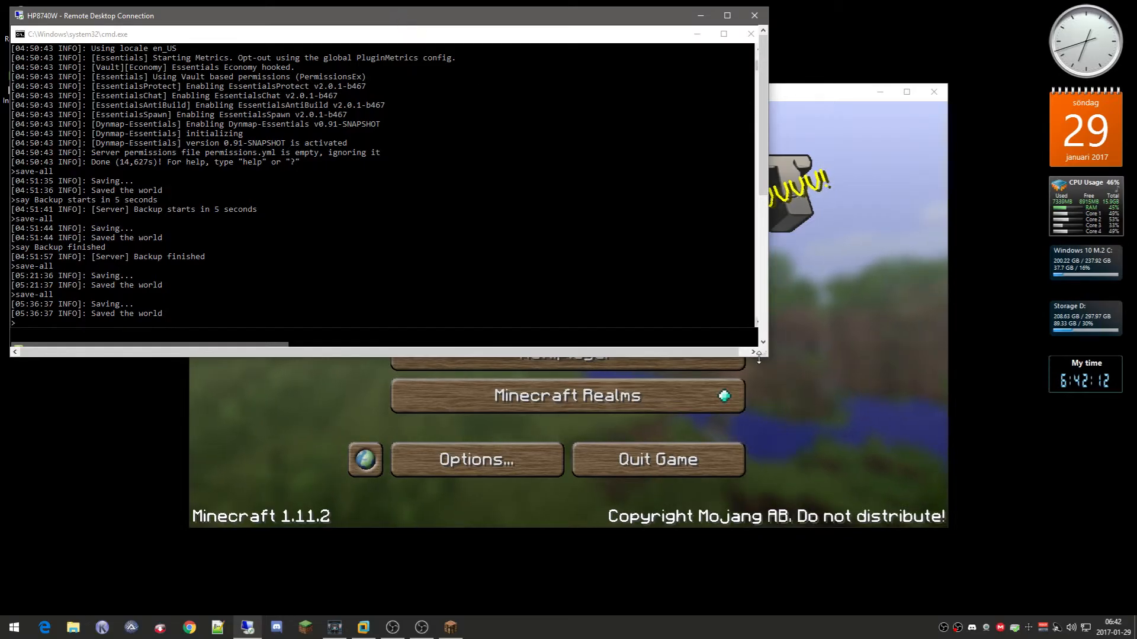
{"action": "left_click_drag", "start_coordinate": [765, 357], "coordinate": [766, 616]}
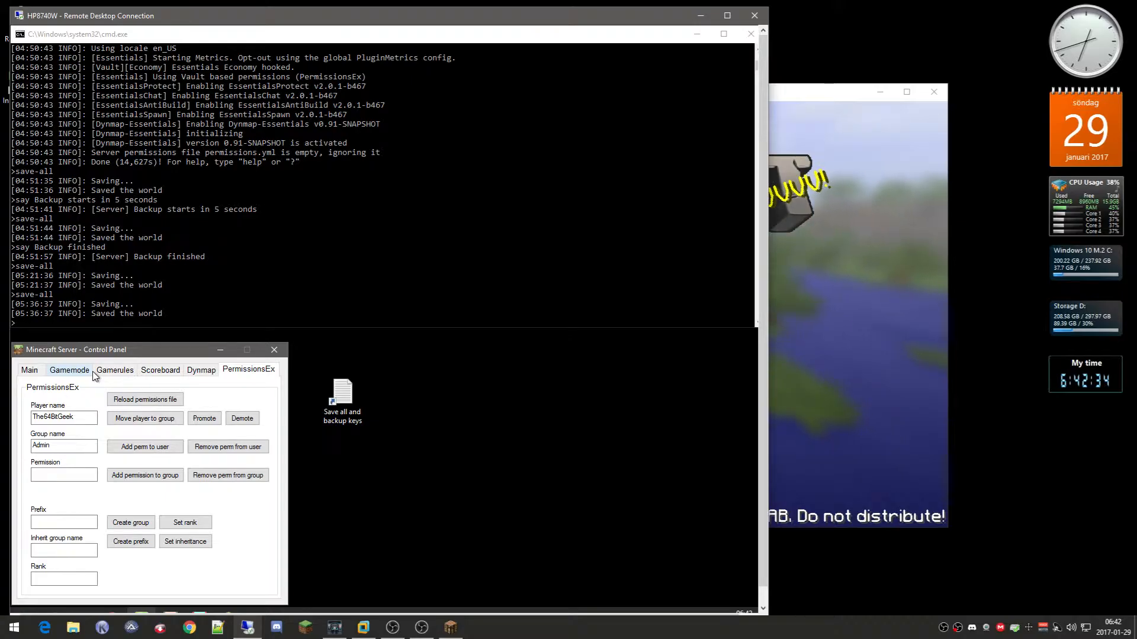
{"action": "left_click", "coordinate": [28, 370]}
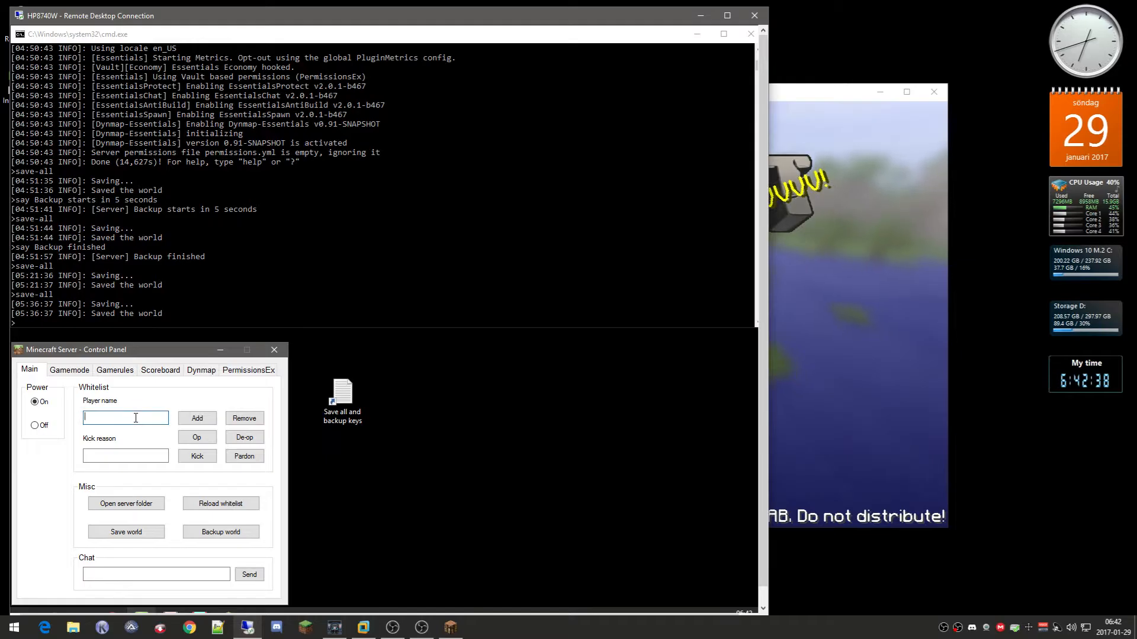
{"action": "left_click", "coordinate": [70, 371]}
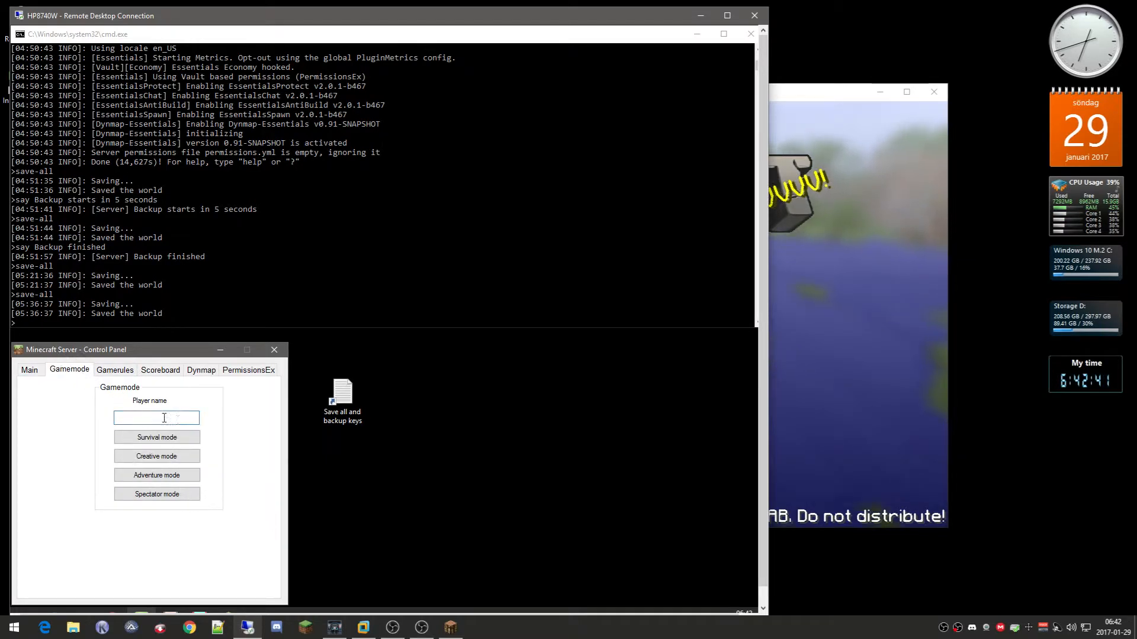
{"action": "left_click", "coordinate": [122, 371]}
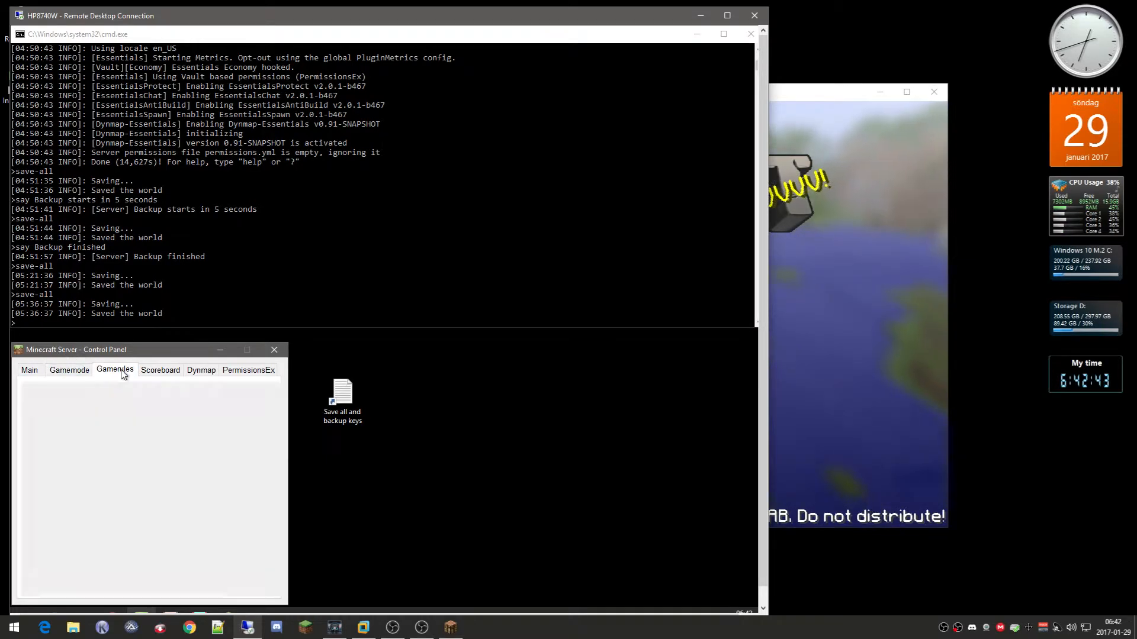
{"action": "left_click", "coordinate": [161, 372]}
{"action": "left_click", "coordinate": [204, 371]}
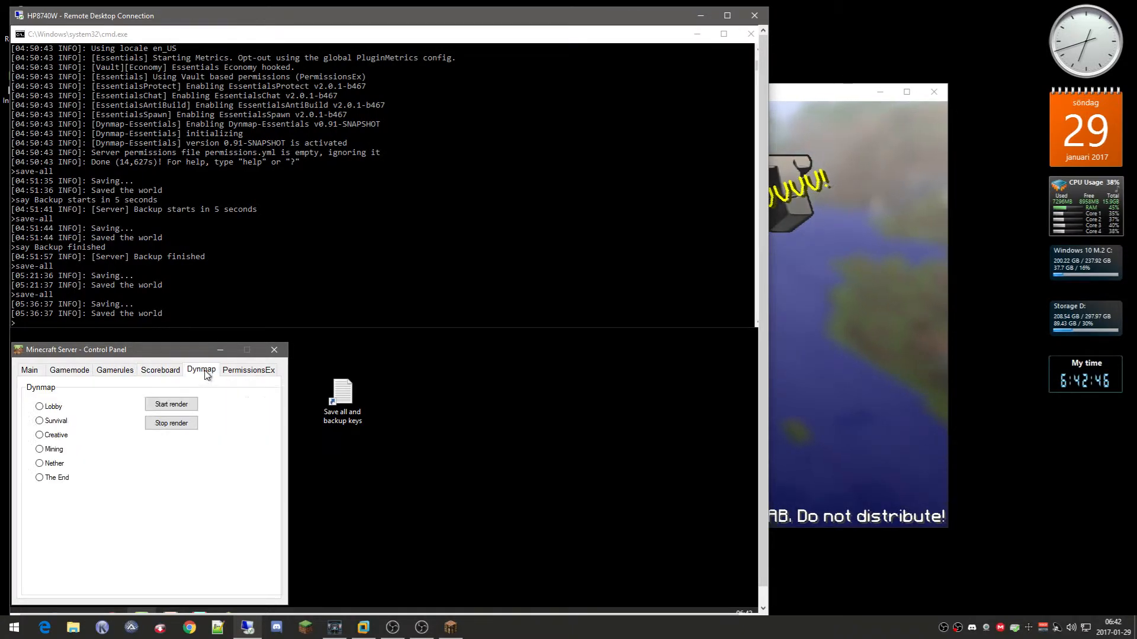
{"action": "left_click", "coordinate": [237, 375]}
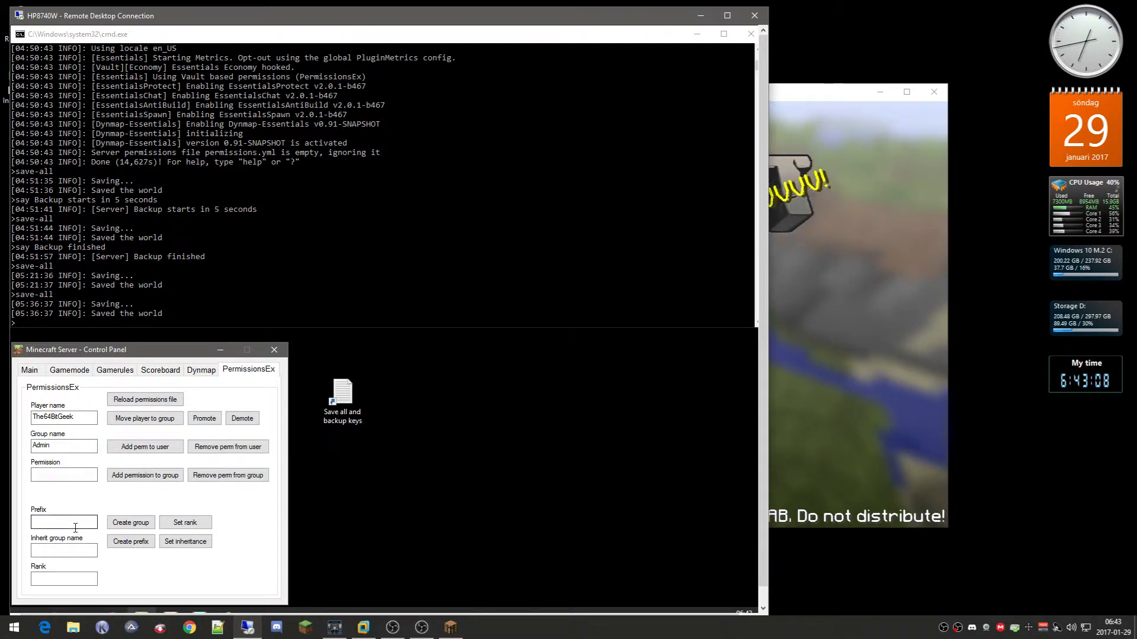
{"action": "left_click", "coordinate": [30, 369]}
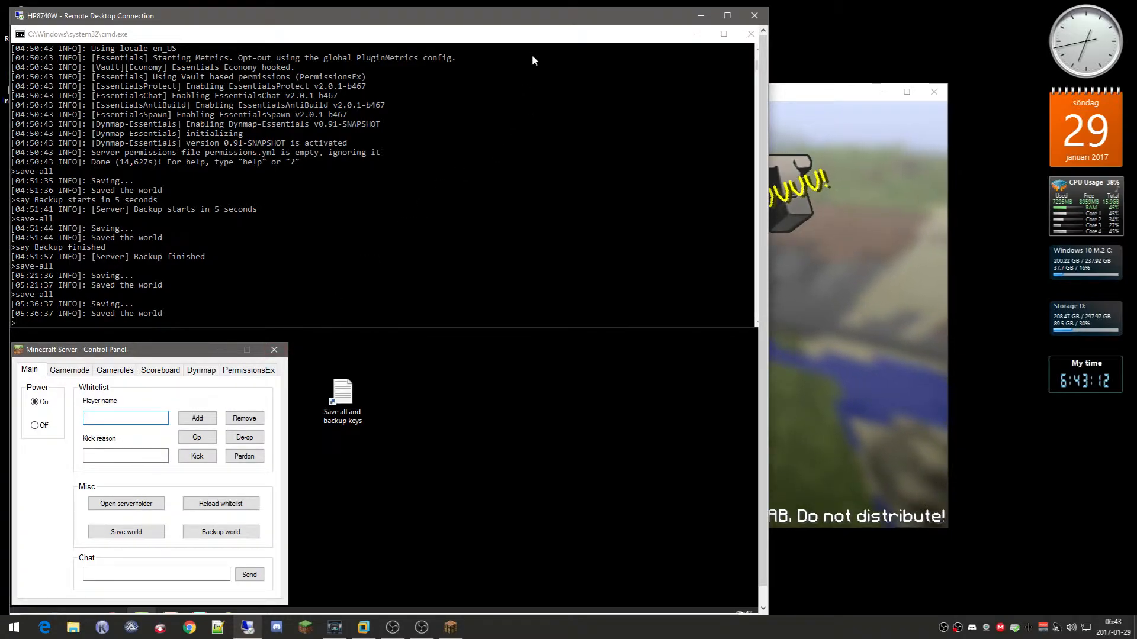
- Move the Remote Desktop window back off the main desktop and switch to the OBS window using the Twitch profile
{"action": "left_click_drag", "start_coordinate": [531, 21], "coordinate": [1136, 153]}
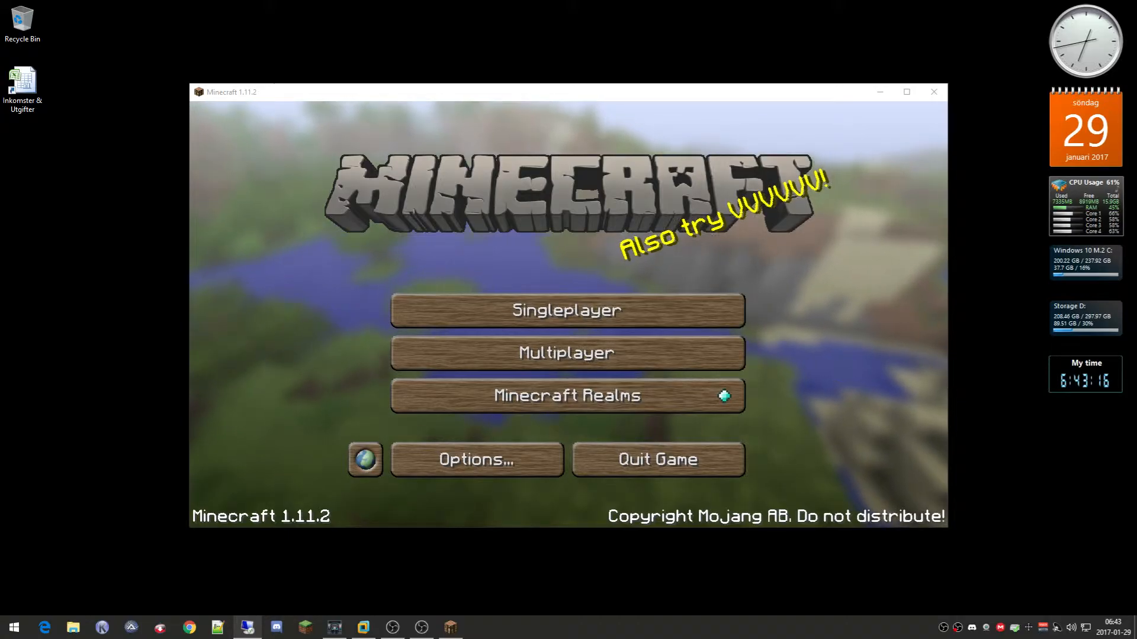
{"action": "key", "text": "alt+Tab"}
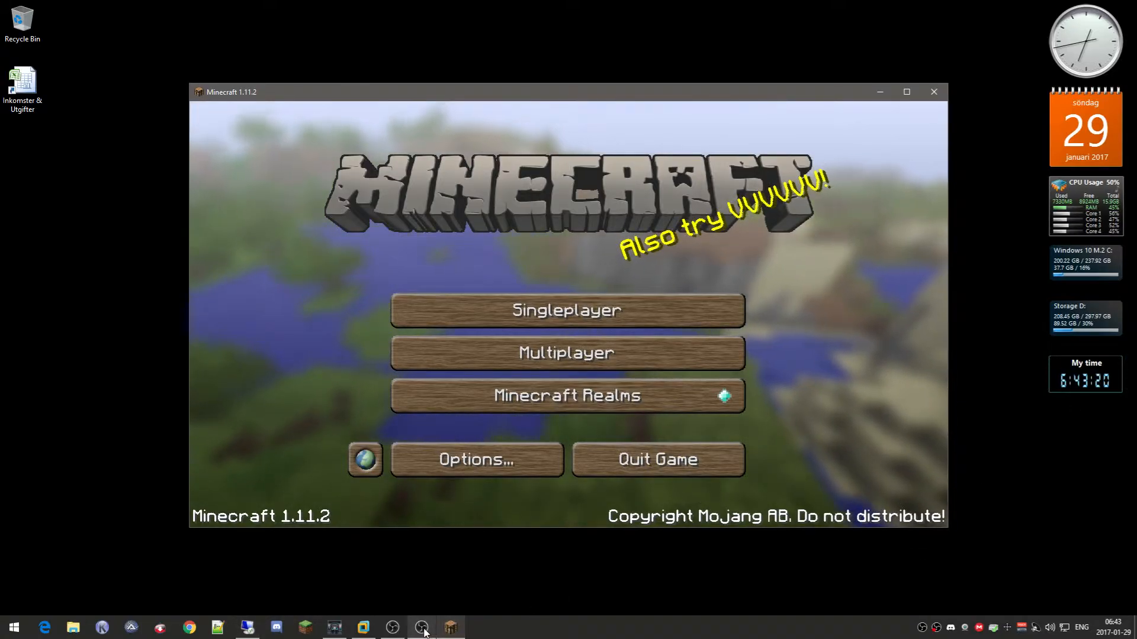
{"action": "mouse_move", "coordinate": [423, 631]}
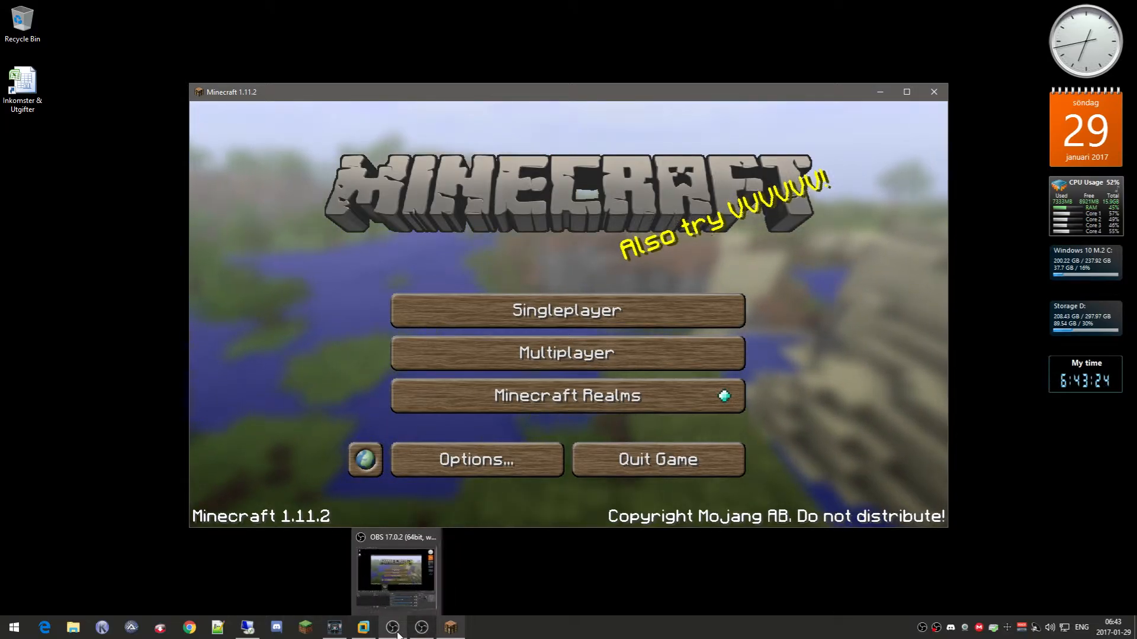
{"action": "left_click", "coordinate": [430, 632]}
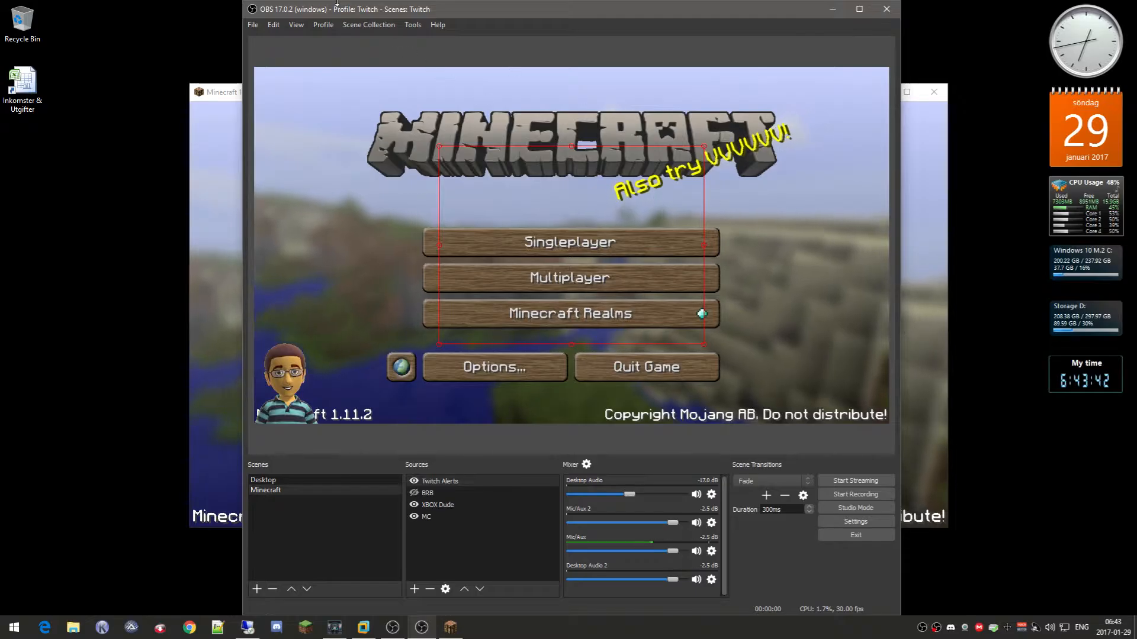
- Examine the available OBS profiles and scene collections, then close the list without changing the Twitch selection
{"action": "left_click", "coordinate": [333, 25]}
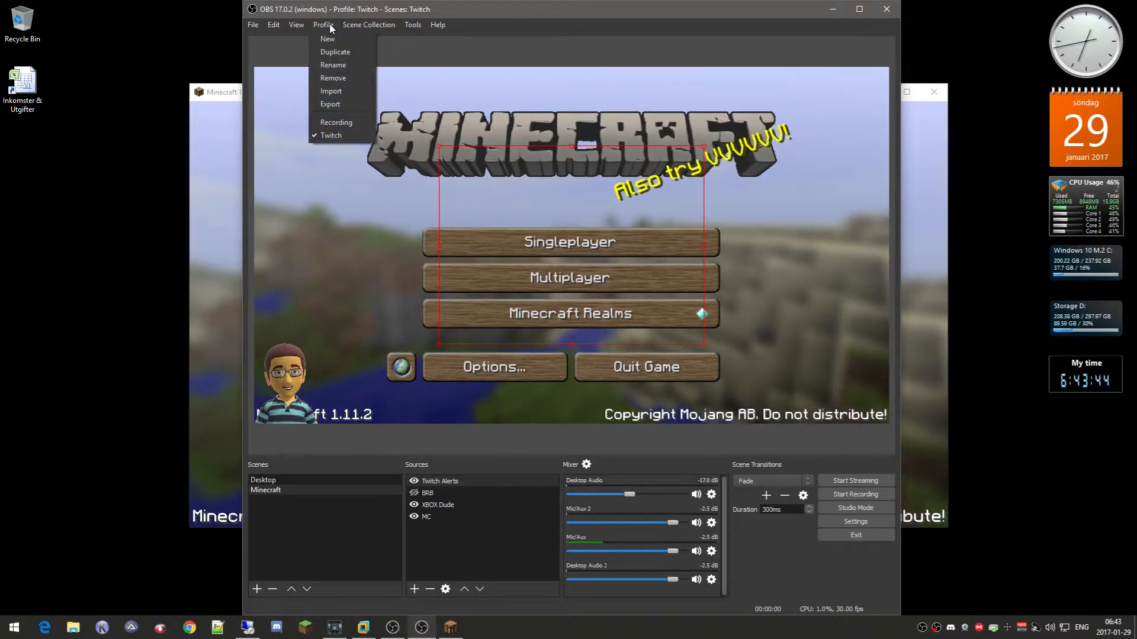
{"action": "mouse_move", "coordinate": [373, 27]}
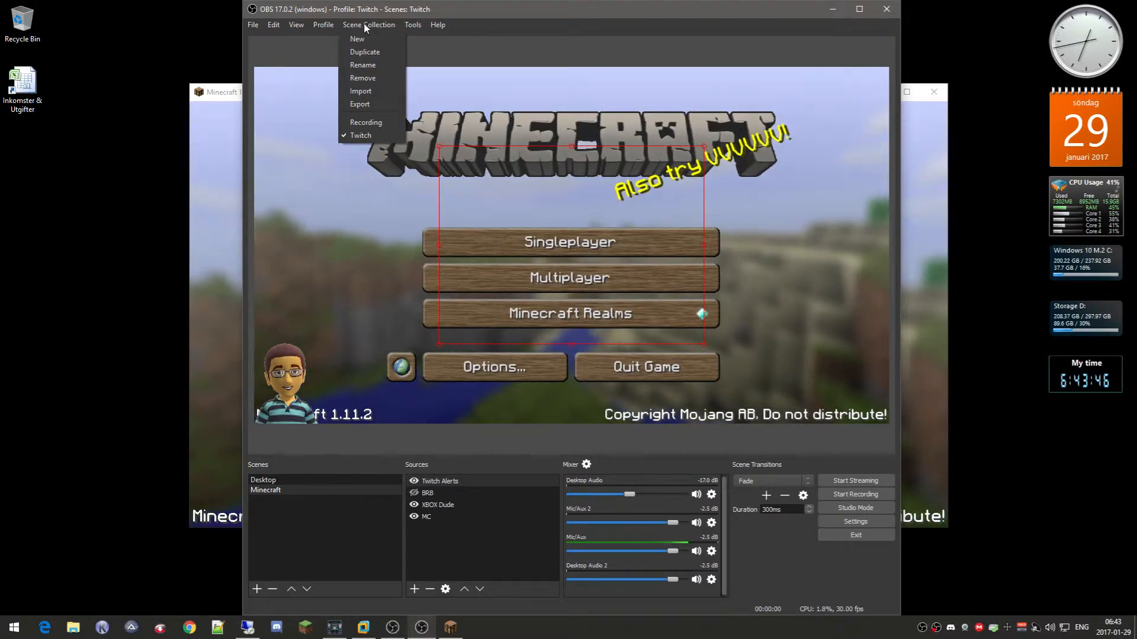
{"action": "mouse_move", "coordinate": [327, 25]}
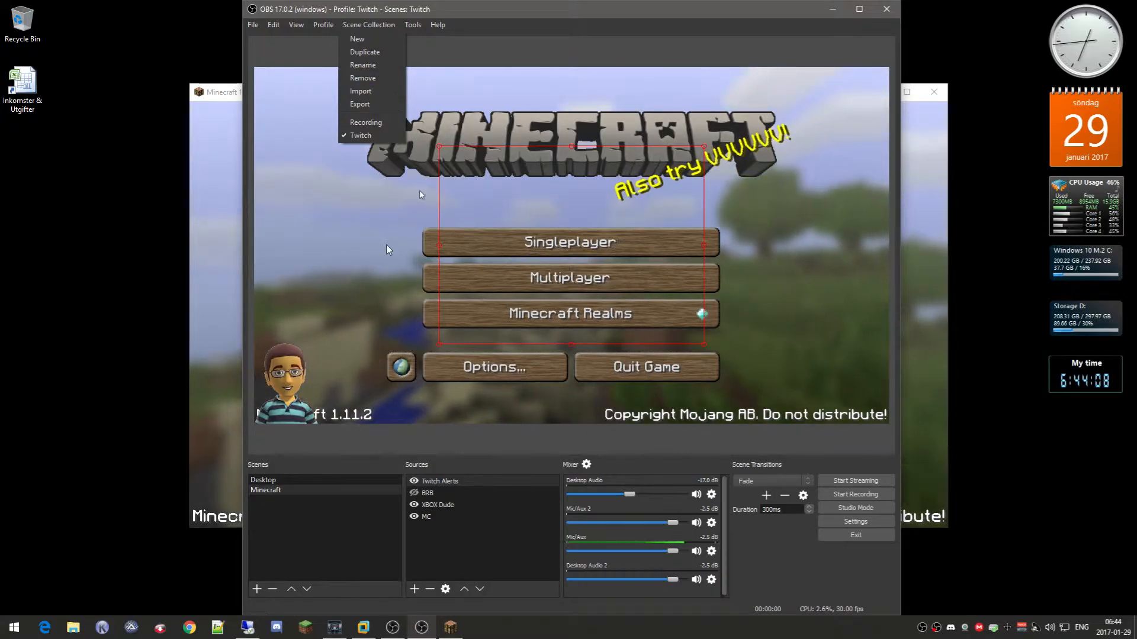
{"action": "left_click", "coordinate": [350, 529]}
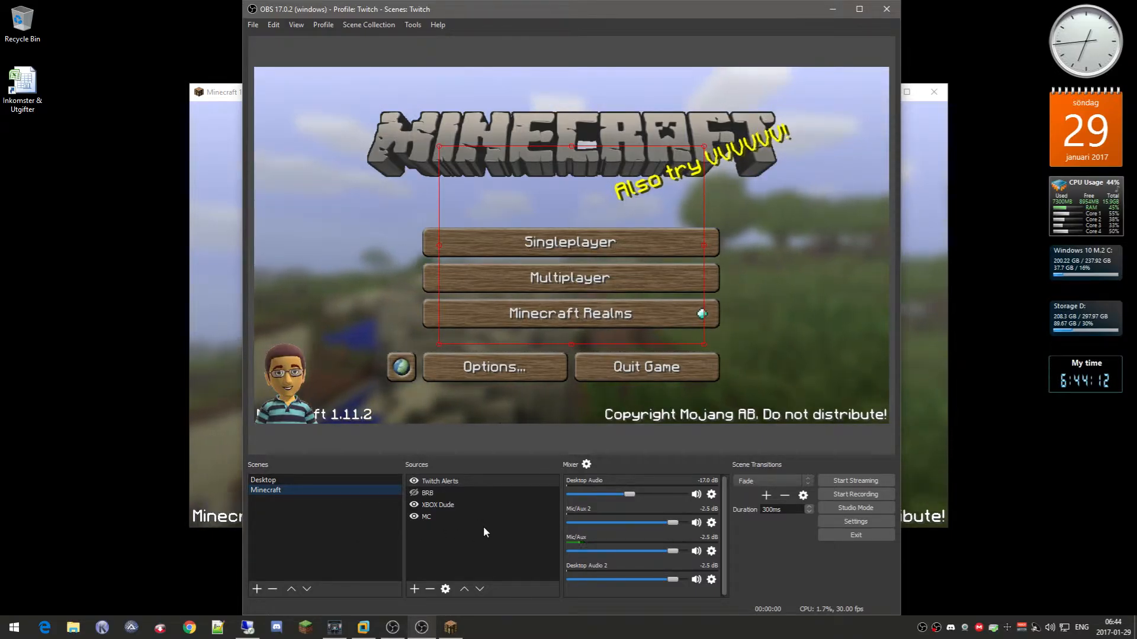
- Preview the Desktop scene with its monitor capture and return to the Minecraft scene
{"action": "left_click", "coordinate": [352, 480]}
{"action": "left_click", "coordinate": [352, 490]}
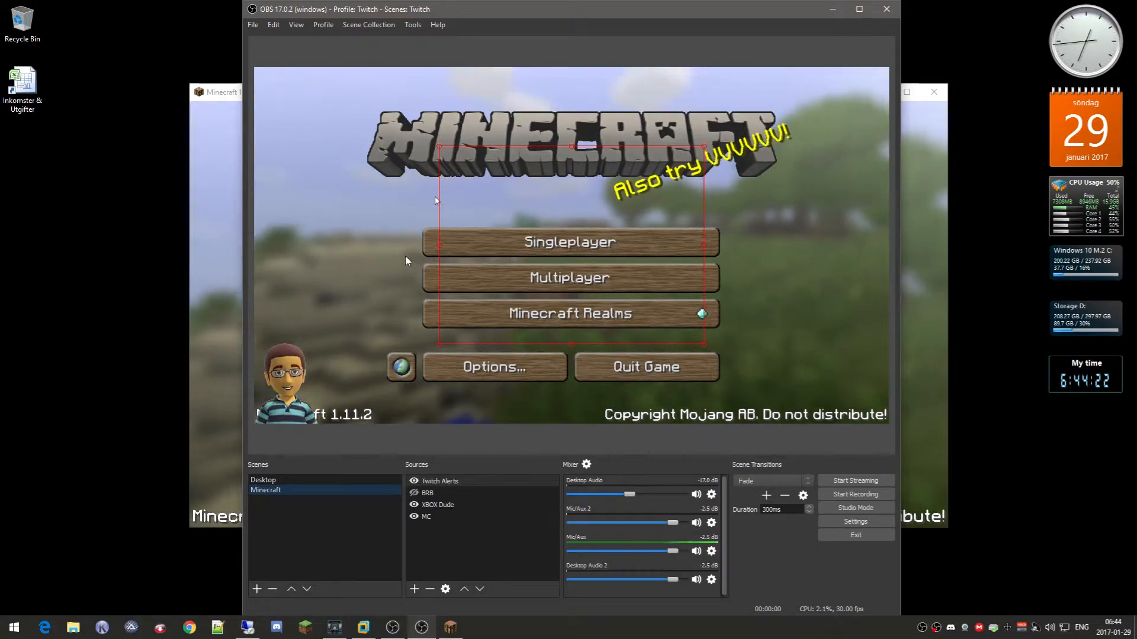
{"action": "left_click", "coordinate": [332, 479]}
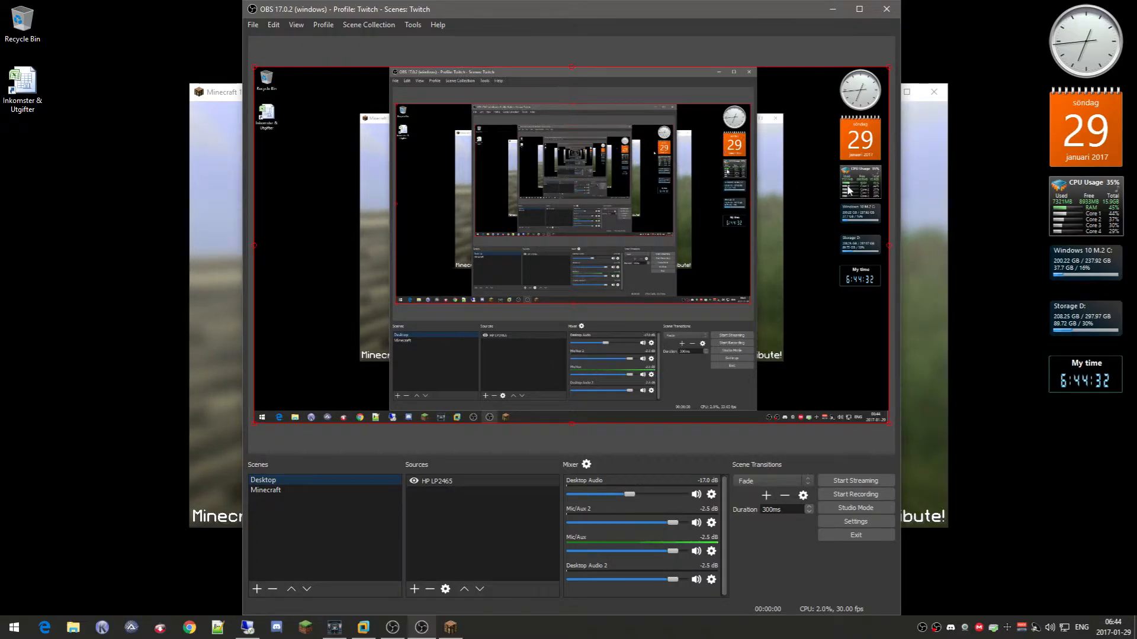
{"action": "left_click", "coordinate": [320, 489]}
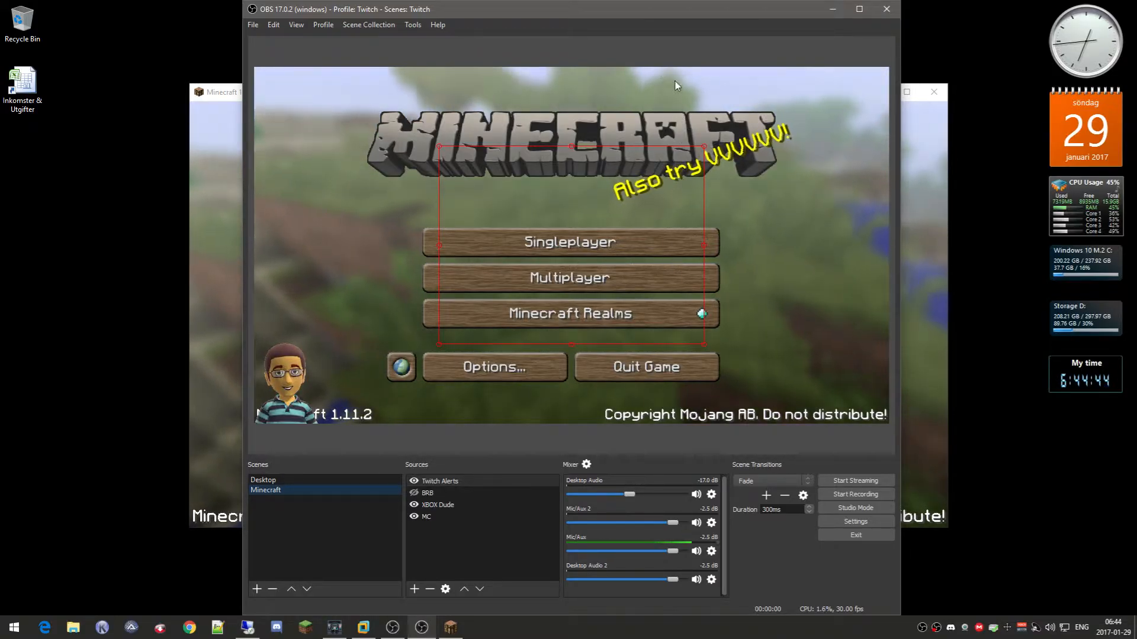
- Select the MC source in the Minecraft scene, examine its transform options and dismiss them without applying any
{"action": "right_click", "coordinate": [327, 257]}
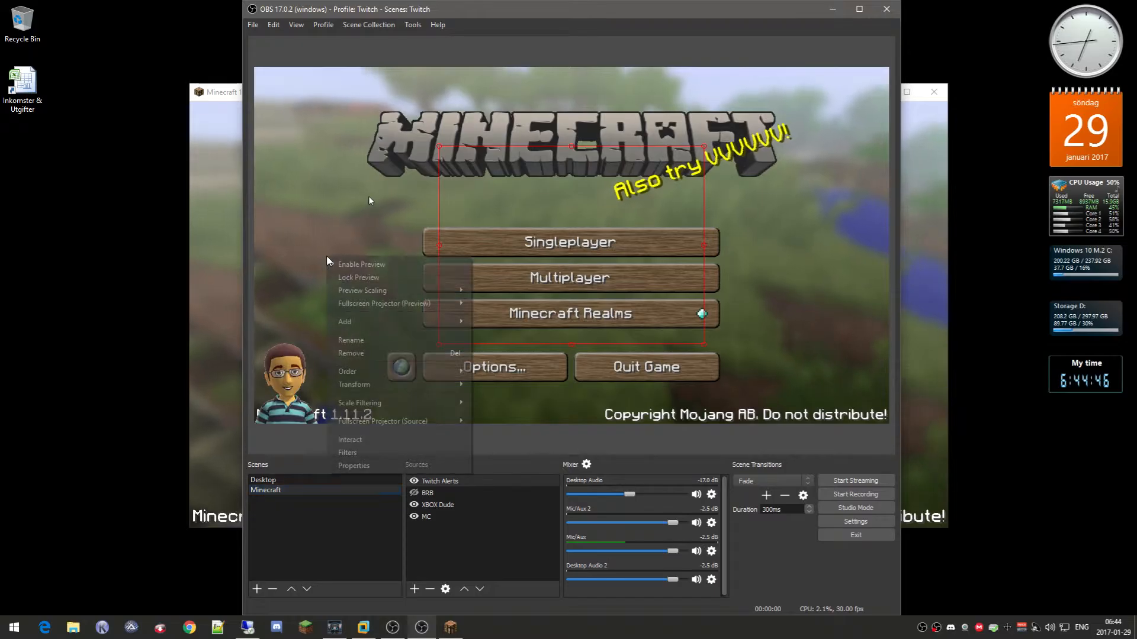
{"action": "left_click", "coordinate": [447, 513]}
{"action": "right_click", "coordinate": [346, 319]}
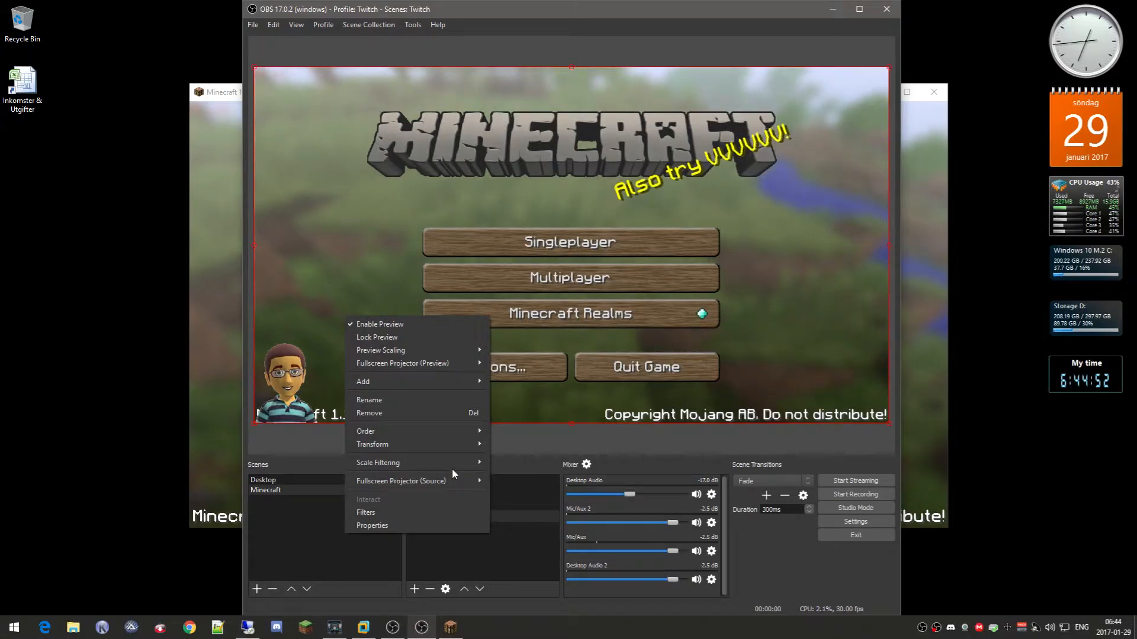
{"action": "mouse_move", "coordinate": [453, 445]}
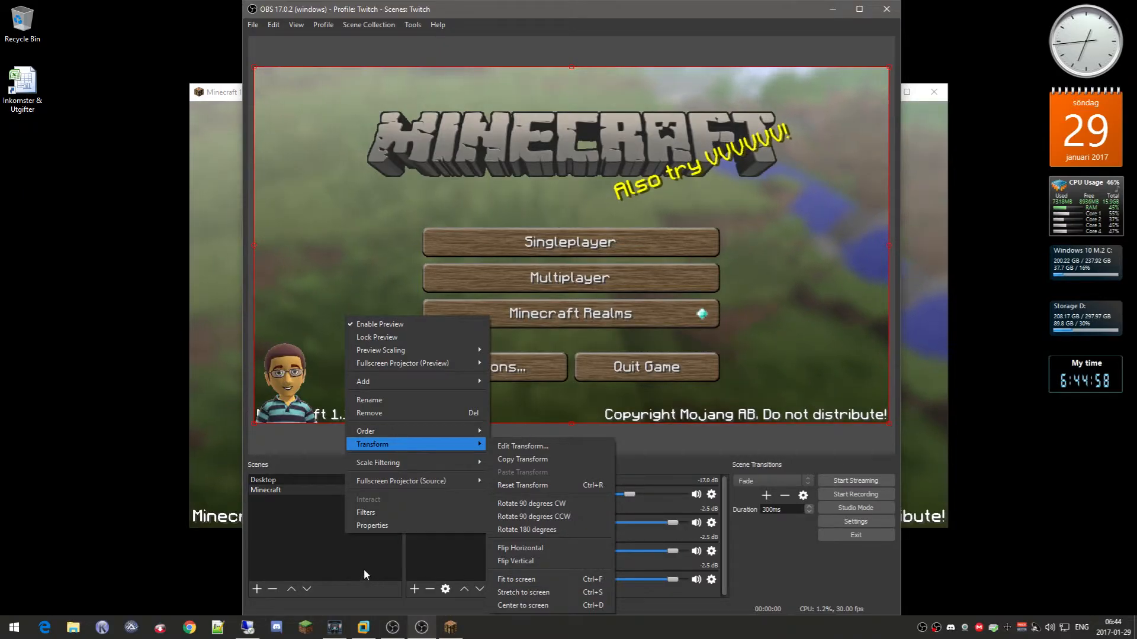
{"action": "key", "text": "Escape"}
{"action": "key", "text": "Escape"}
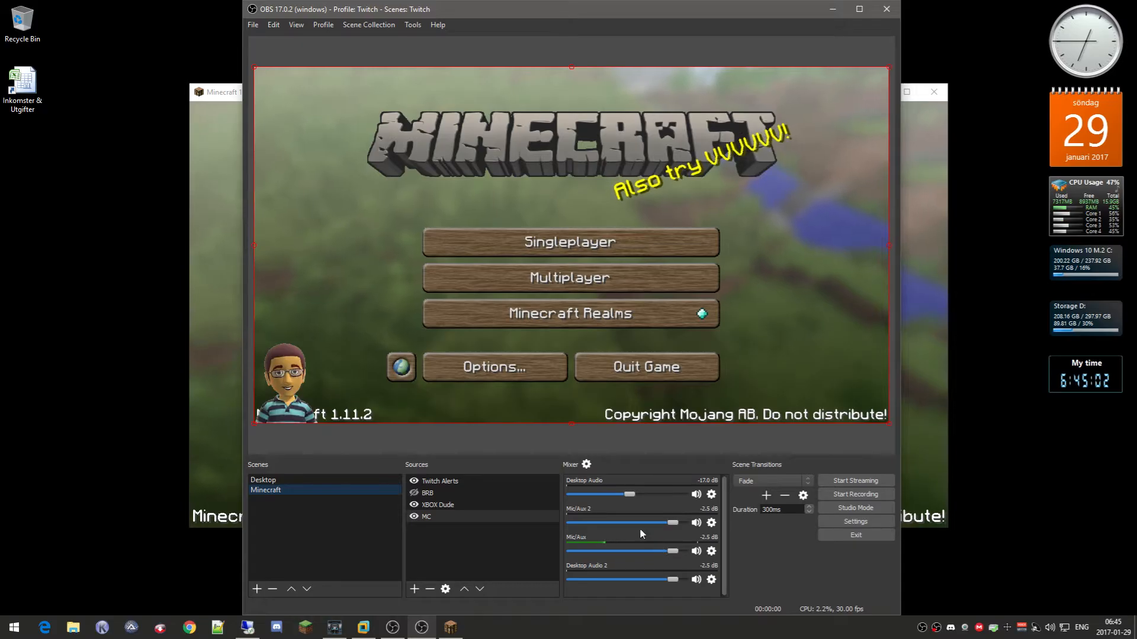
- Select the XBOX Dude source, hide it from the Minecraft scene and show it again
{"action": "left_click", "coordinate": [467, 506]}
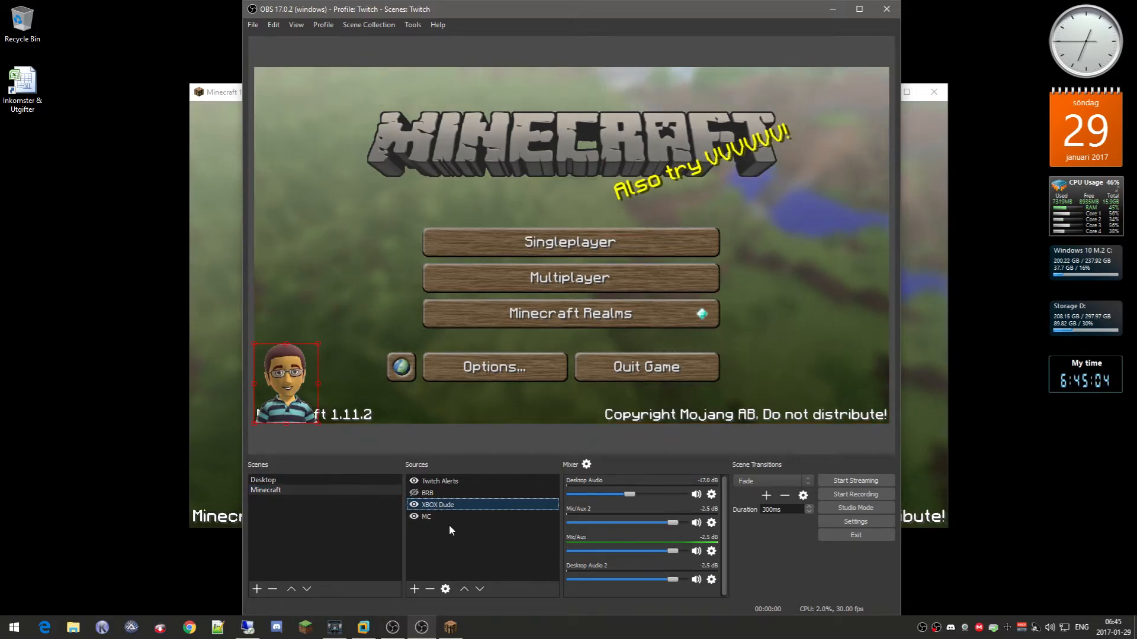
{"action": "left_click", "coordinate": [413, 505]}
{"action": "left_click", "coordinate": [414, 505]}
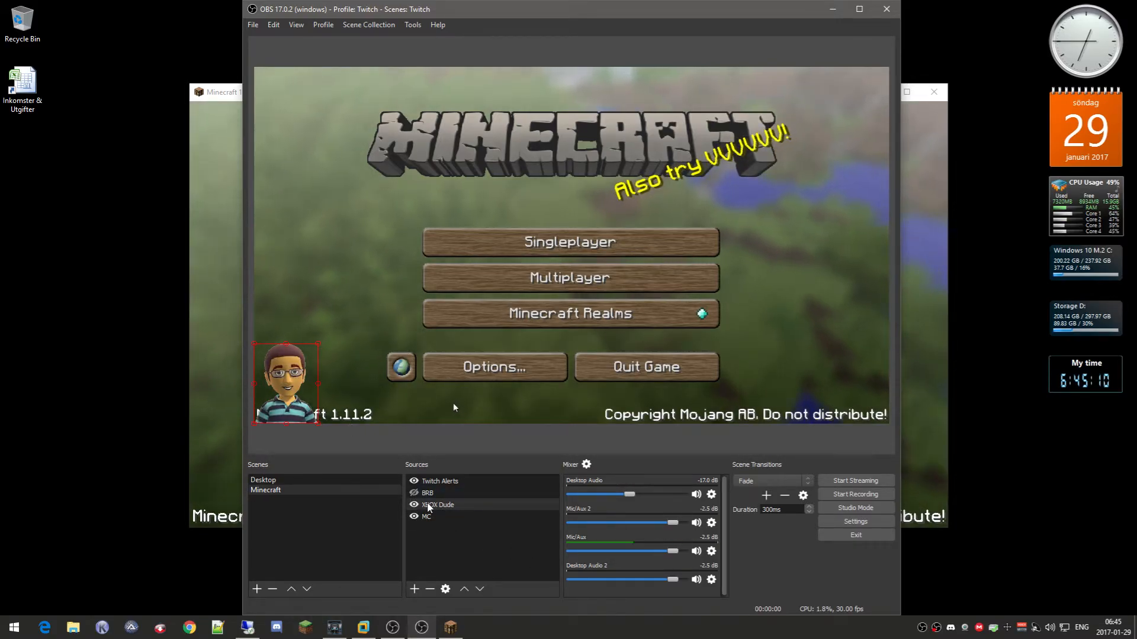
- Show the BRB overlay over the Minecraft scene, hide it again and select the Twitch Alerts source
{"action": "left_click", "coordinate": [413, 493]}
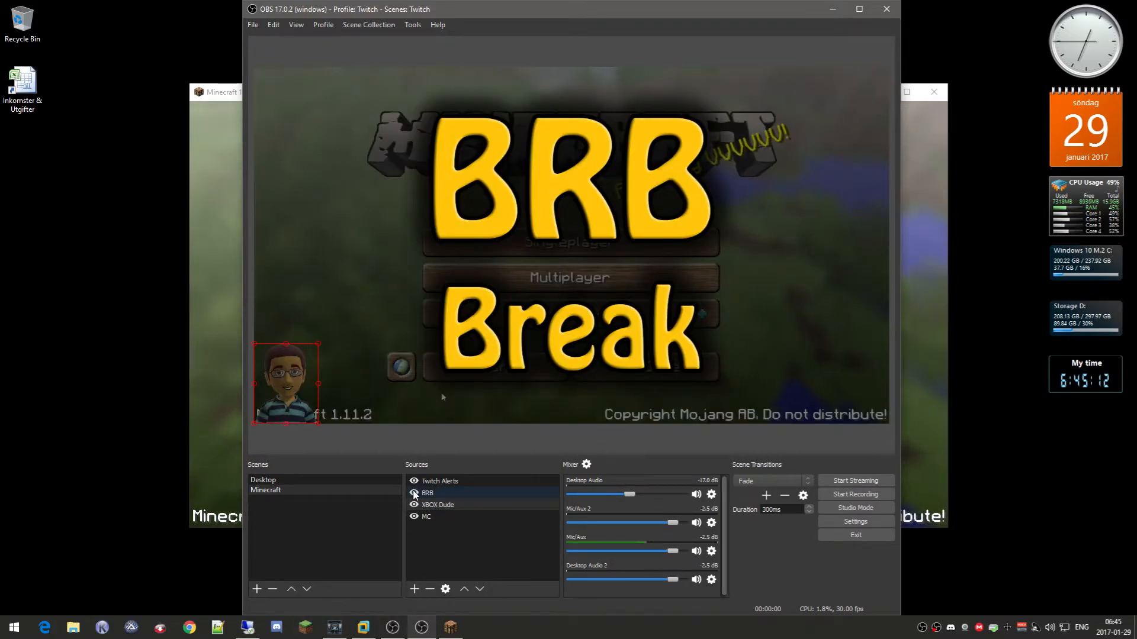
{"action": "left_click", "coordinate": [413, 493]}
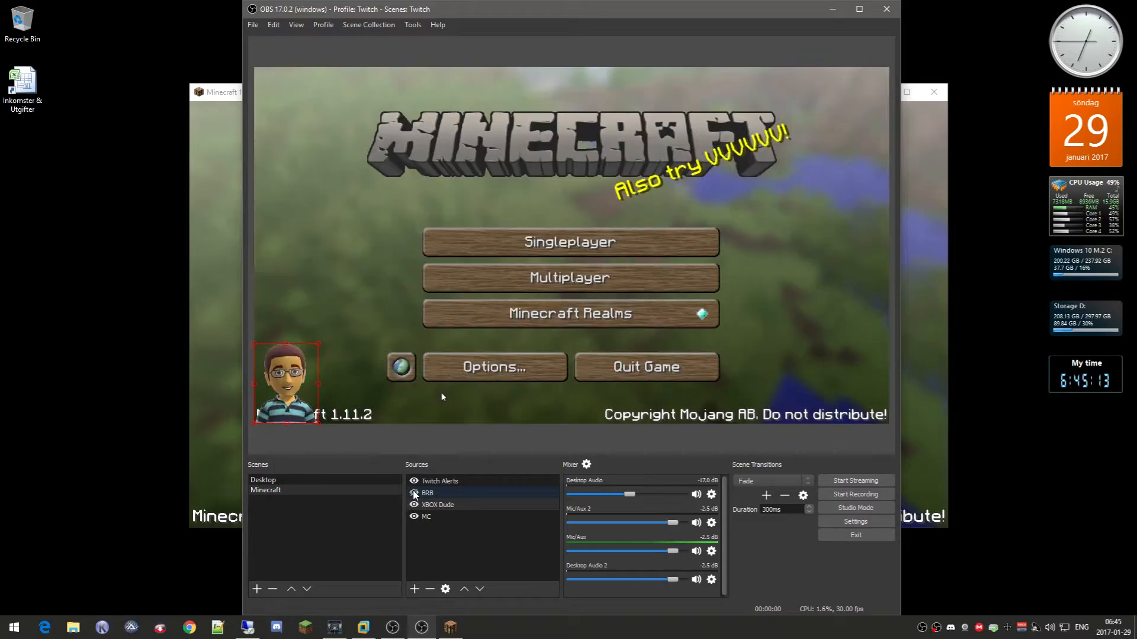
{"action": "left_click", "coordinate": [467, 482]}
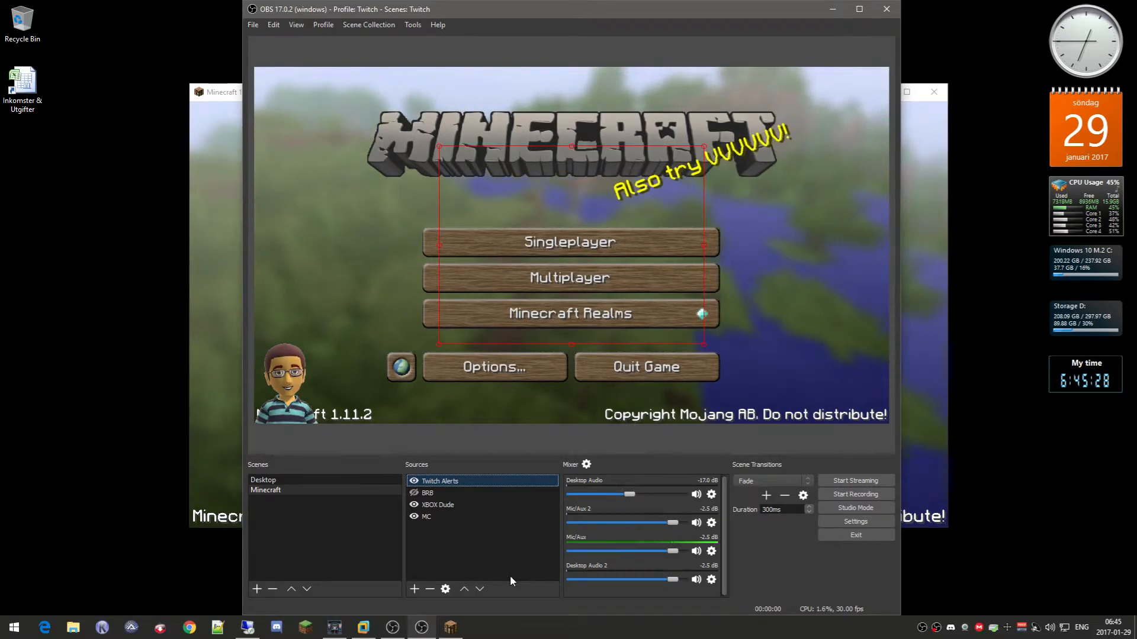
- Switch to Voicemeeter Banana, examine its input and output routing and close its window
{"action": "left_click", "coordinate": [1007, 628]}
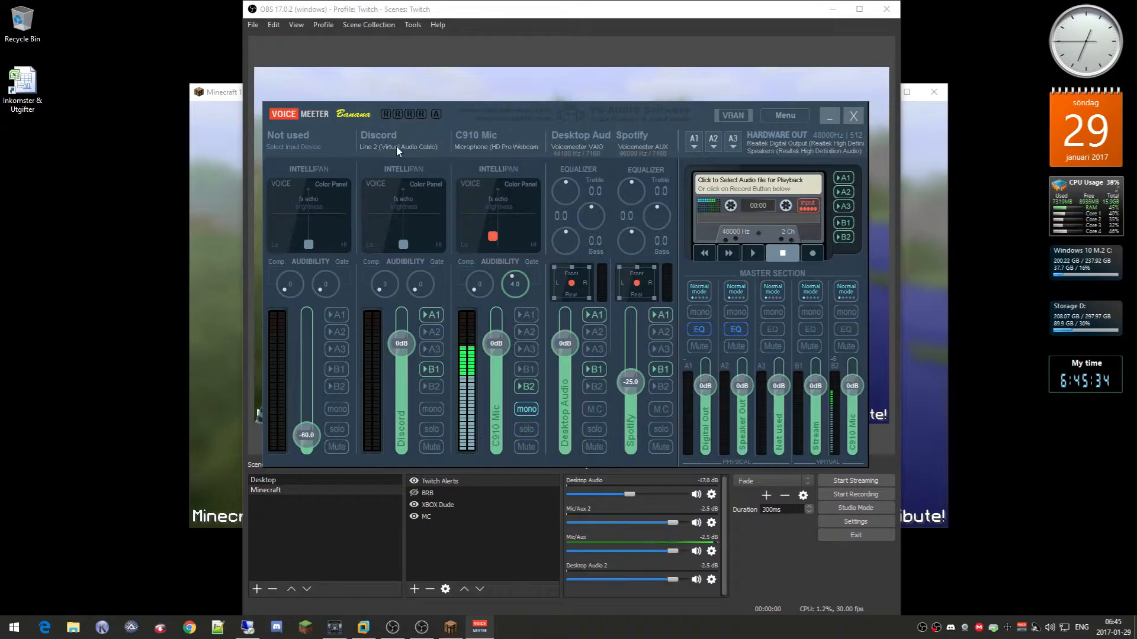
{"action": "left_click", "coordinate": [852, 116]}
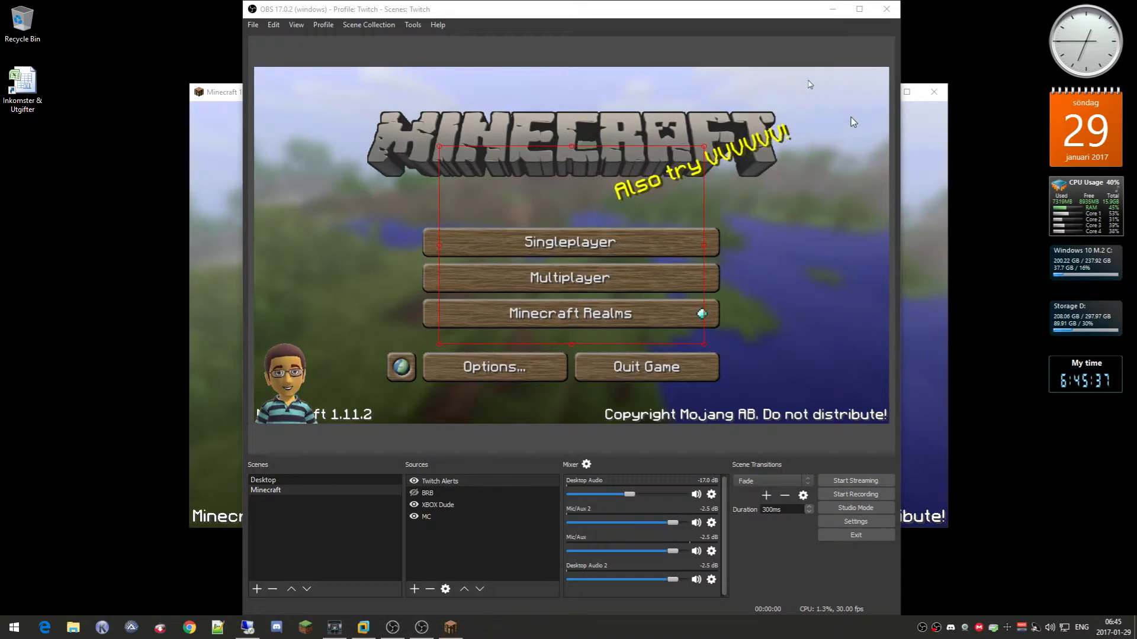
- Open the filters of the Desktop Audio mixer channel, examine the Gain filter and the filter types that can be added, and close them
{"action": "left_click", "coordinate": [712, 496]}
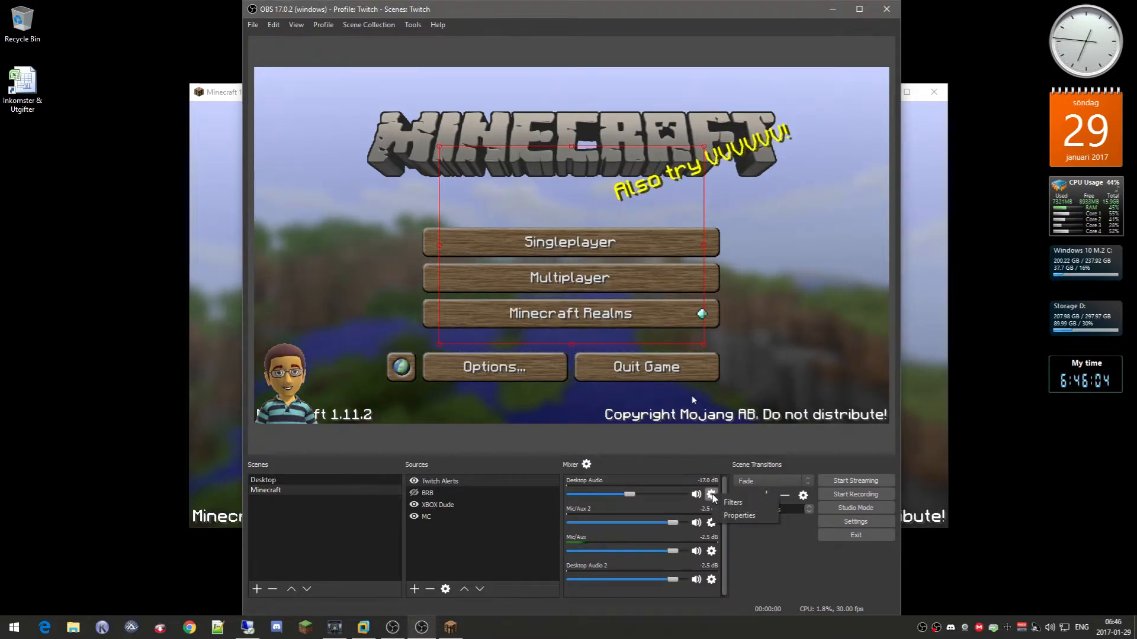
{"action": "left_click", "coordinate": [768, 504]}
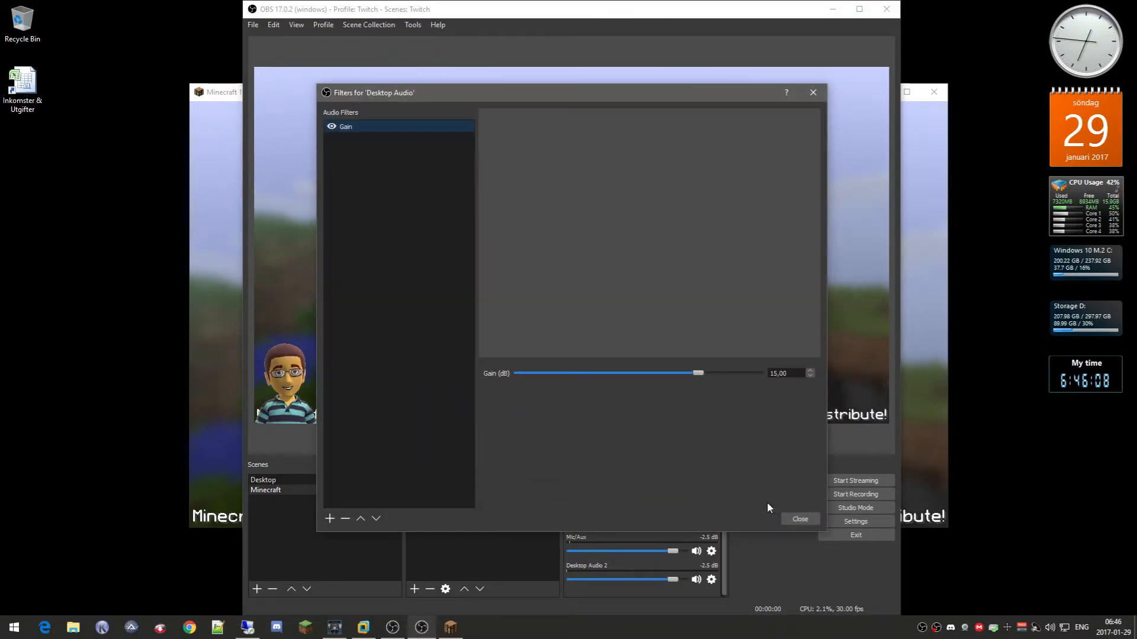
{"action": "right_click", "coordinate": [395, 357]}
{"action": "mouse_move", "coordinate": [406, 365]}
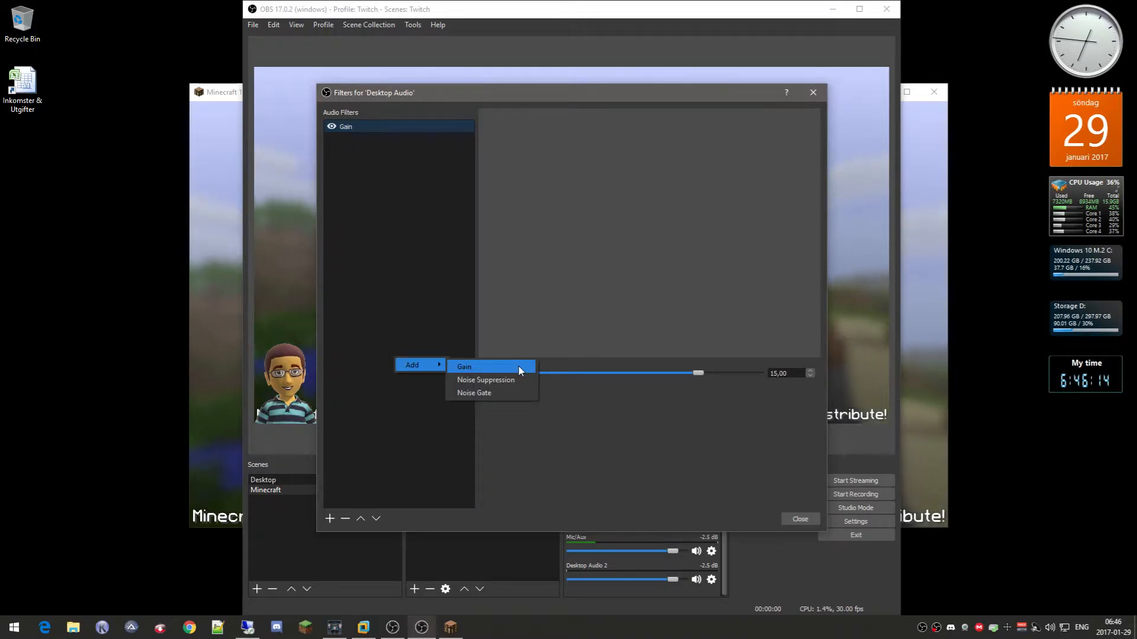
{"action": "left_click", "coordinate": [396, 190]}
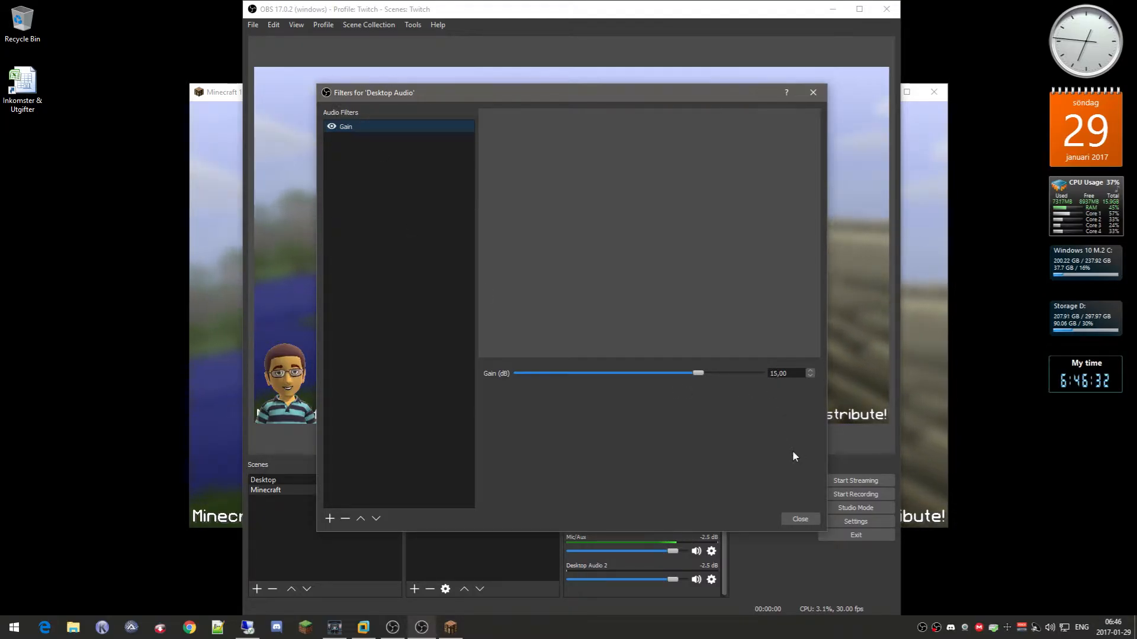
{"action": "left_click", "coordinate": [801, 519]}
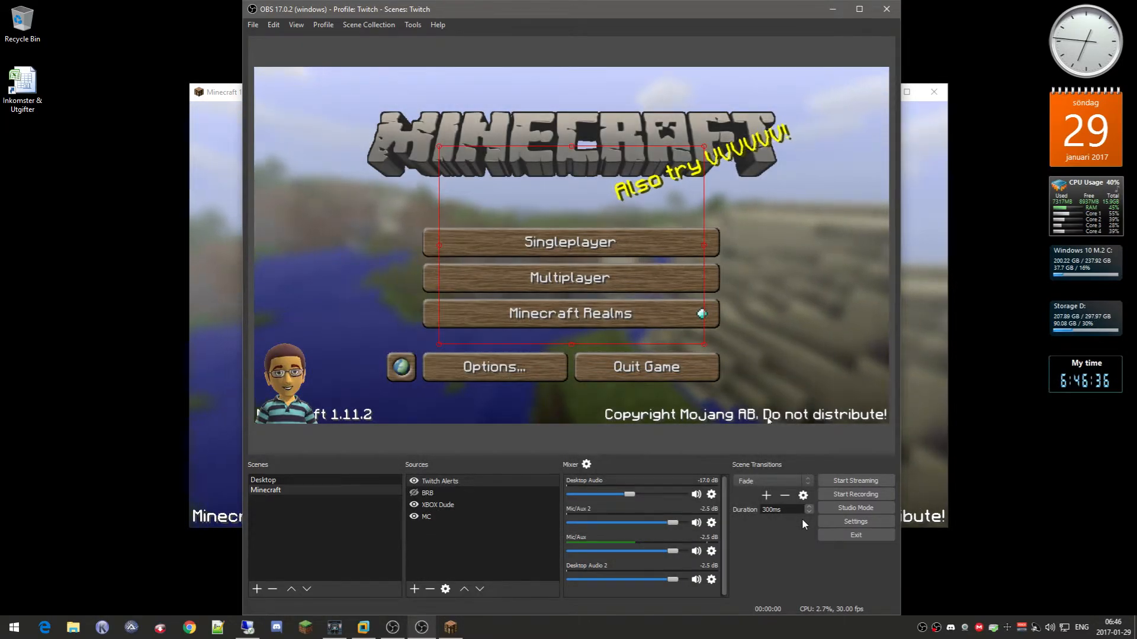
- Open the filters of the Desktop Audio 2 mixer channel, check its audio filter list and close the filters window
{"action": "left_click", "coordinate": [712, 580]}
{"action": "left_click", "coordinate": [732, 585]}
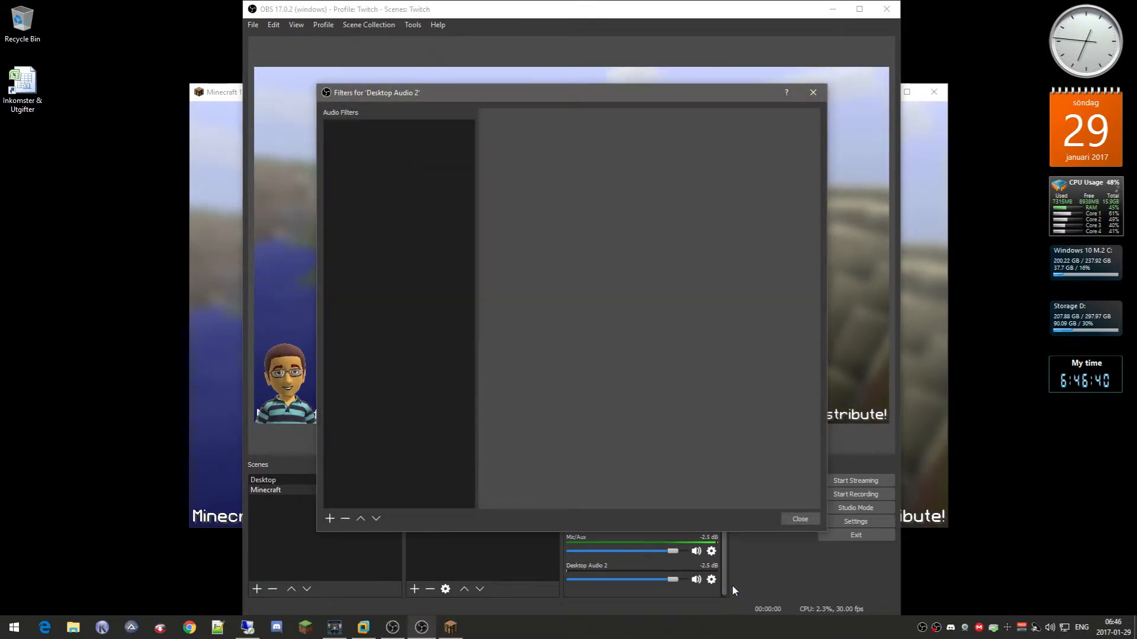
{"action": "left_click", "coordinate": [810, 518]}
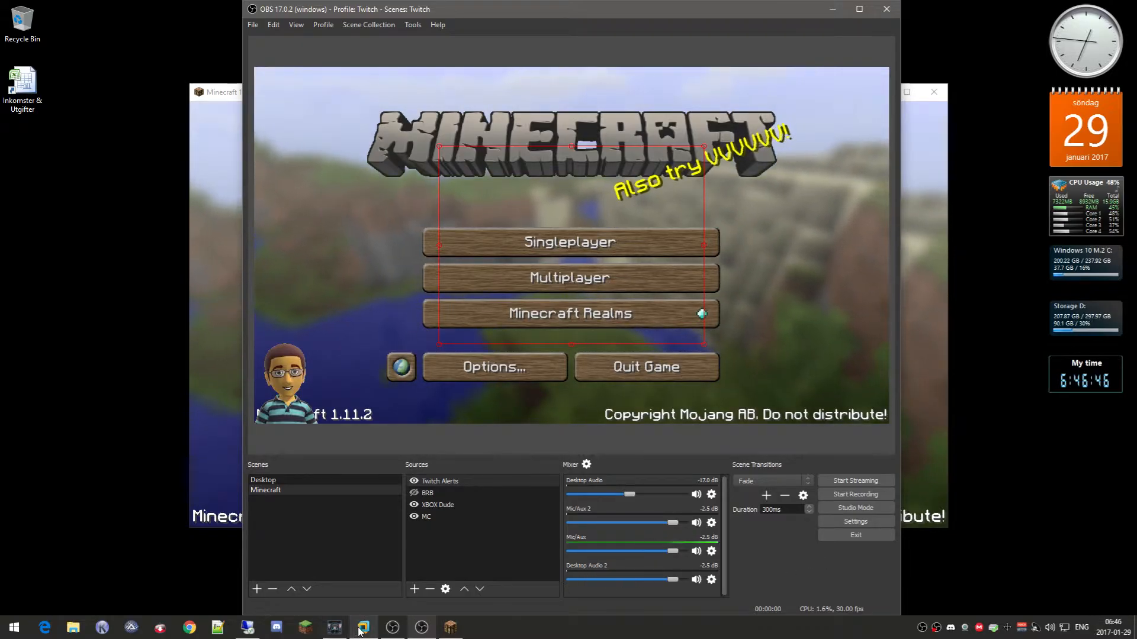
- Open the OBS settings and examine the available themes in the general settings, keeping Dark
{"action": "left_click", "coordinate": [856, 521]}
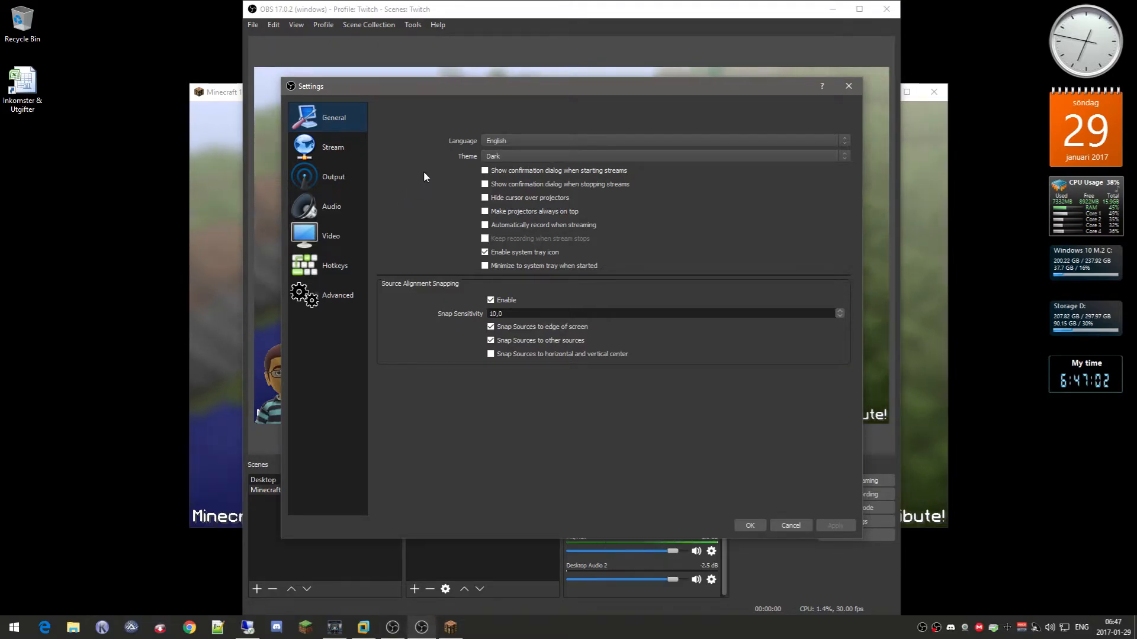
{"action": "left_click", "coordinate": [527, 157]}
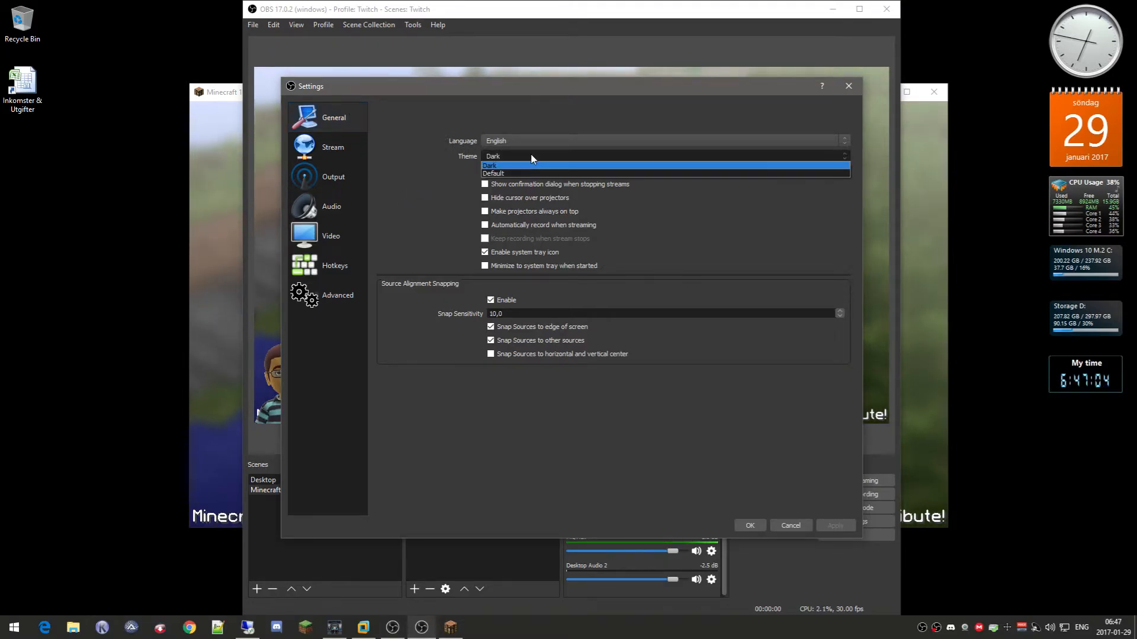
{"action": "left_click", "coordinate": [531, 157]}
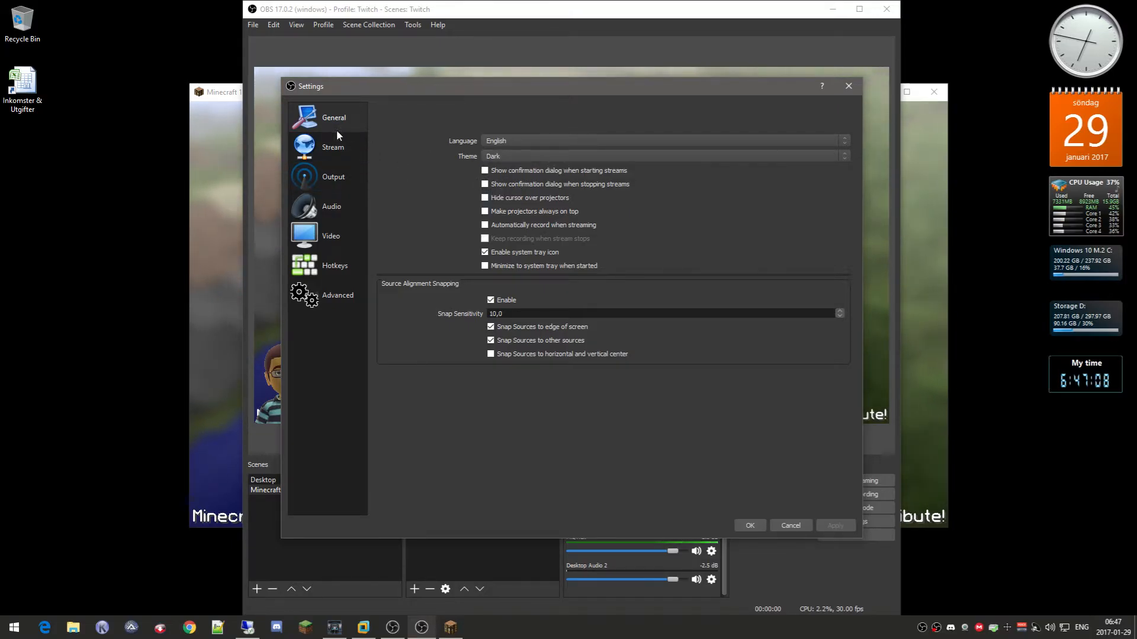
- Examine the streaming services and Twitch servers in the stream settings, keeping Twitch and EU: Stockholm, SE
{"action": "left_click", "coordinate": [335, 150]}
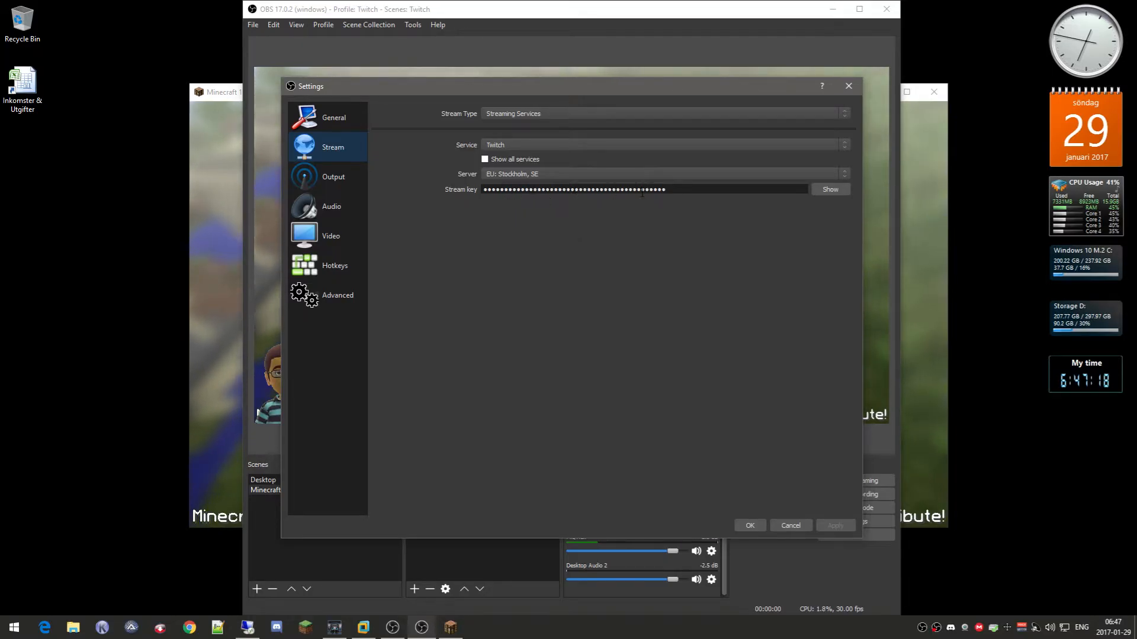
{"action": "left_click", "coordinate": [563, 149]}
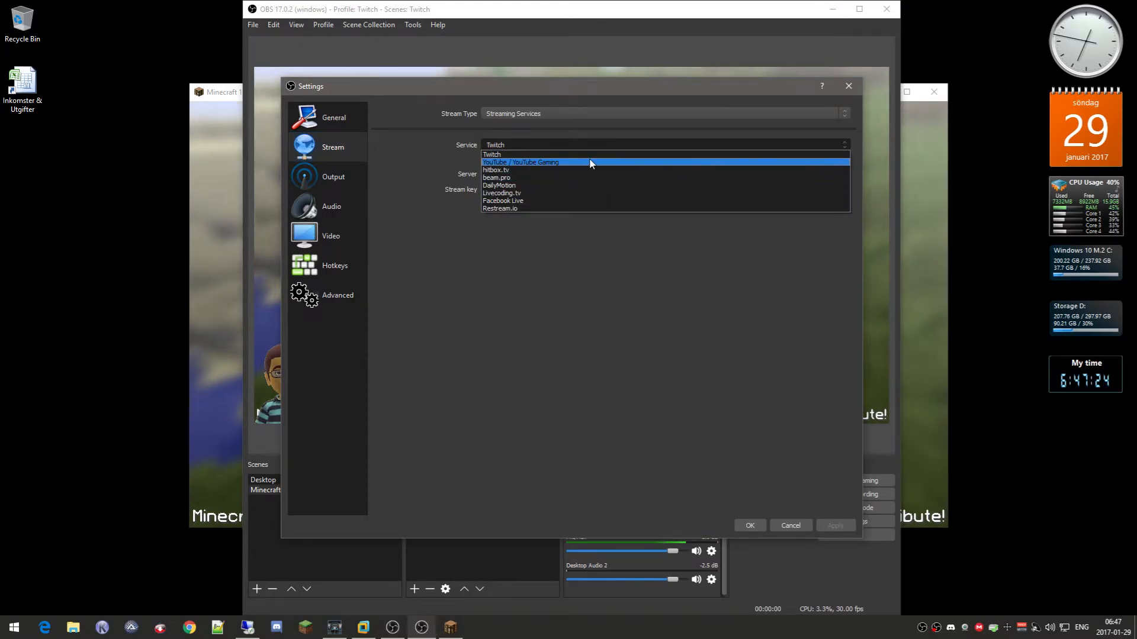
{"action": "left_click", "coordinate": [574, 145]}
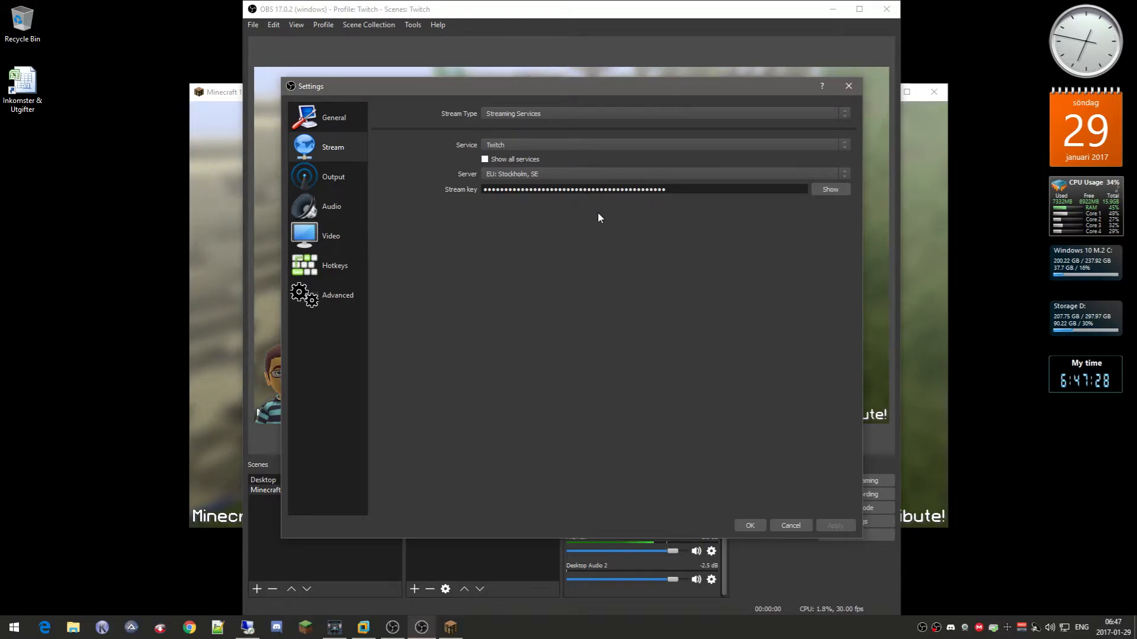
{"action": "left_click", "coordinate": [548, 174]}
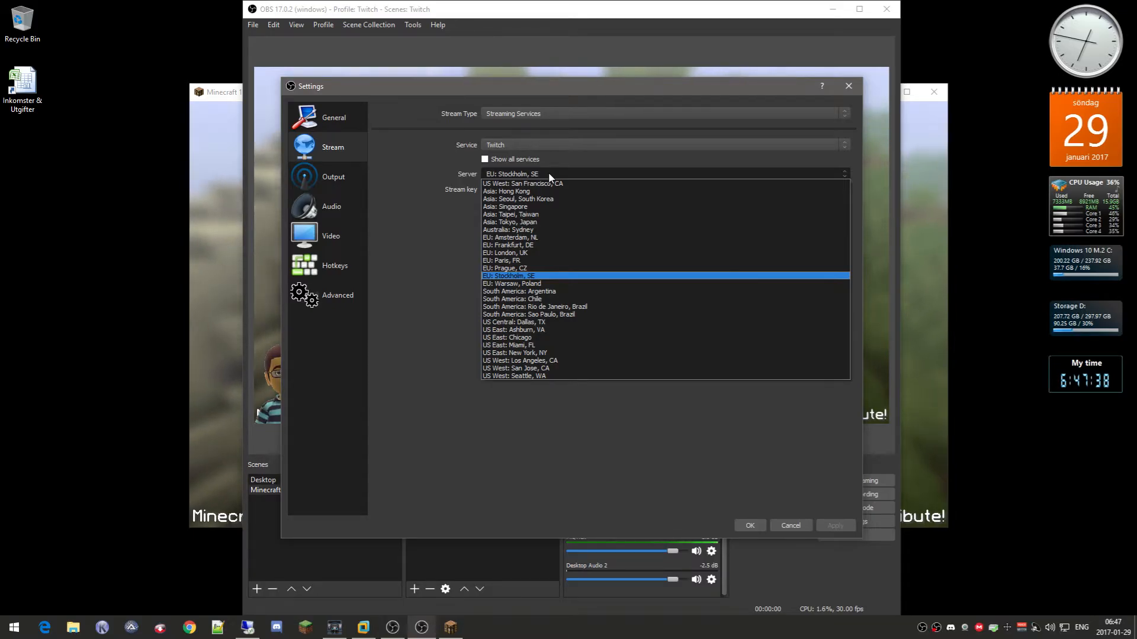
{"action": "left_click", "coordinate": [584, 276]}
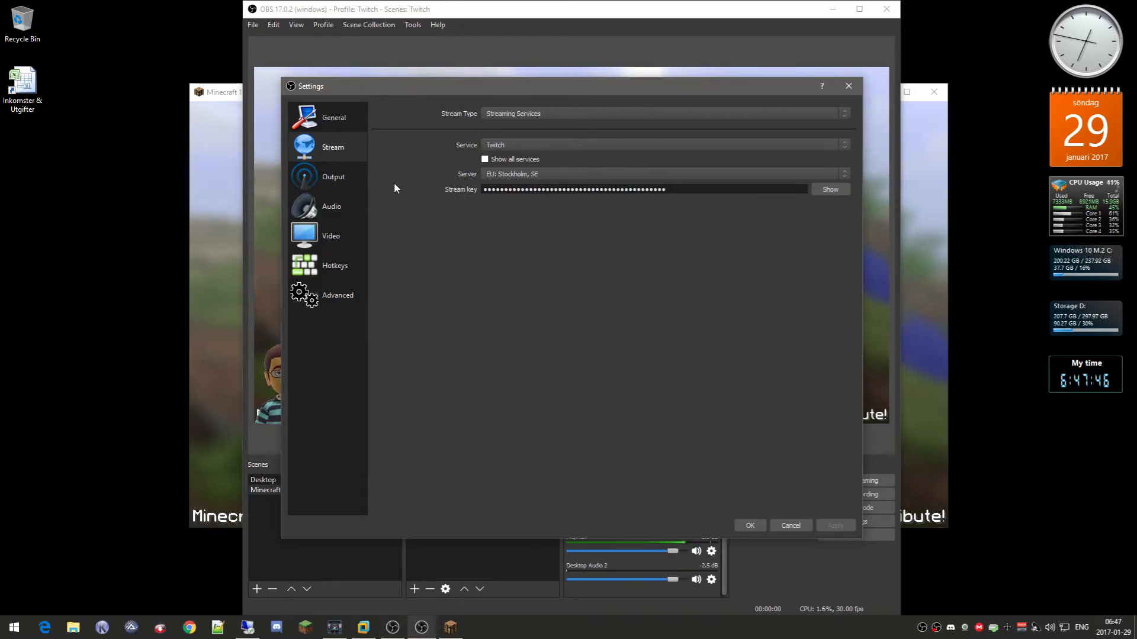
- Look through the recording and audio track output settings and return to the streaming output settings
{"action": "left_click", "coordinate": [325, 179]}
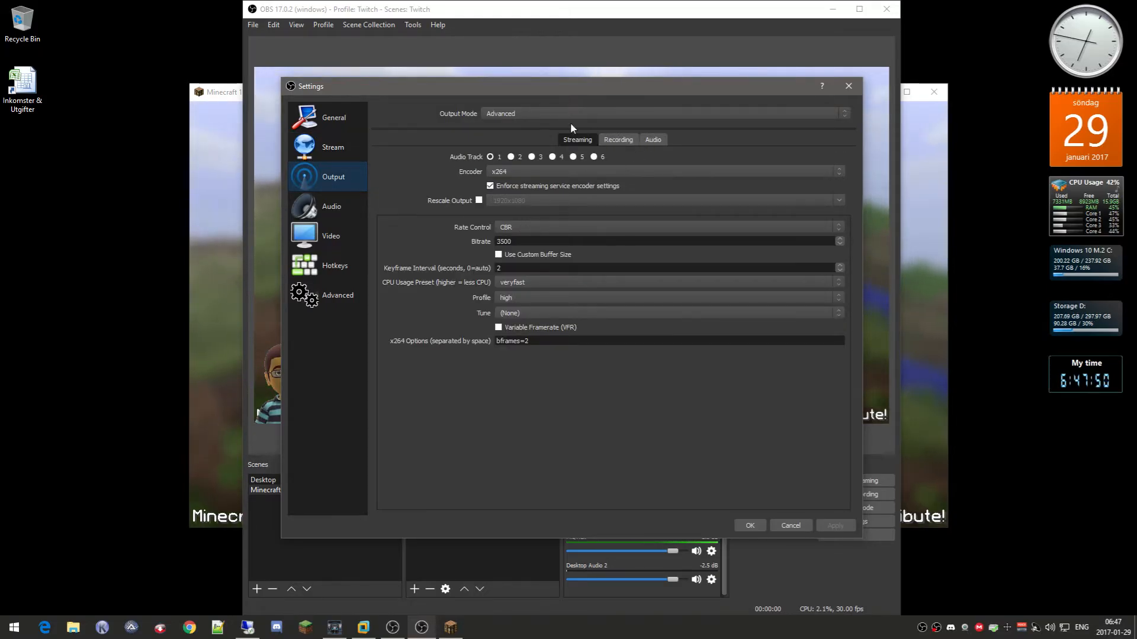
{"action": "left_click", "coordinate": [620, 142]}
{"action": "left_click", "coordinate": [657, 139]}
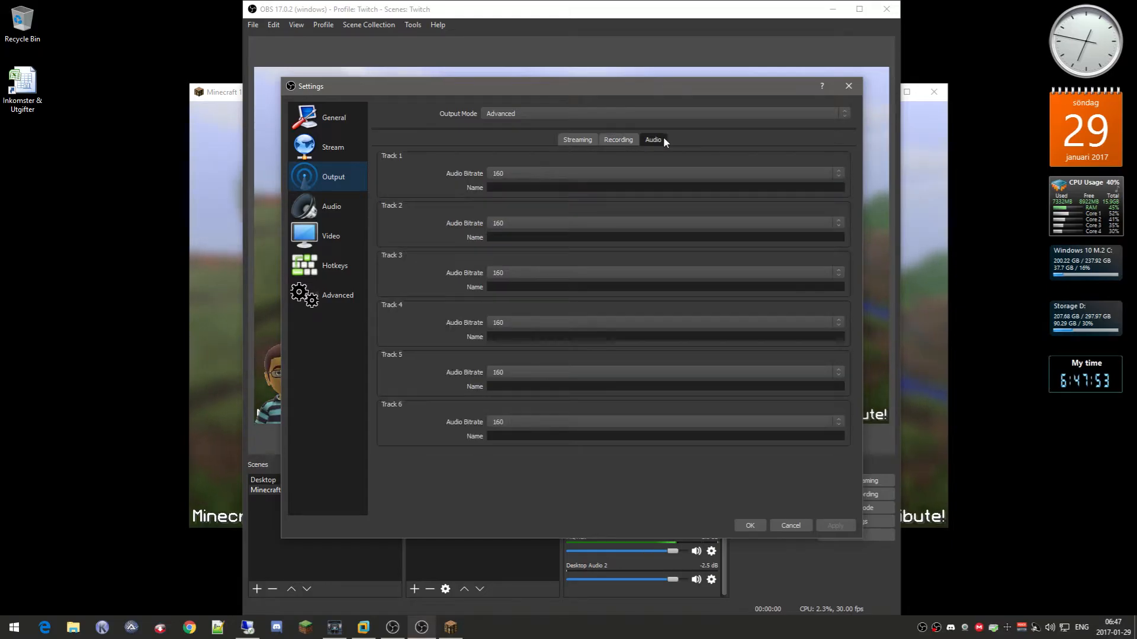
{"action": "left_click", "coordinate": [578, 142]}
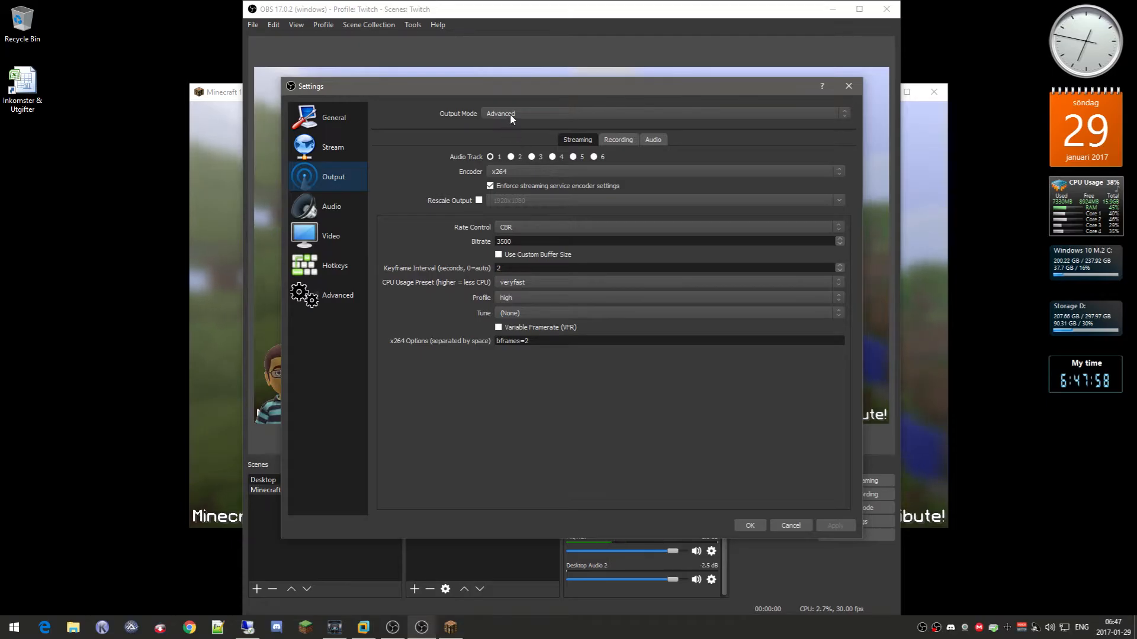
- Examine the available output modes and streaming encoders, keeping Advanced mode and the x264 encoder
{"action": "left_click", "coordinate": [532, 114]}
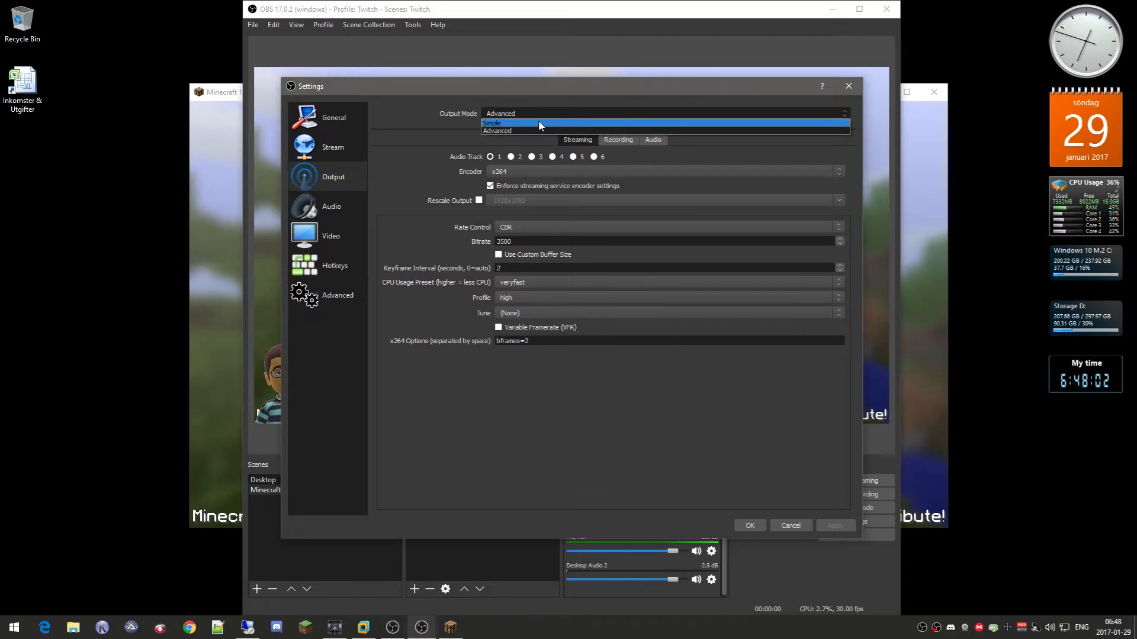
{"action": "left_click", "coordinate": [540, 112]}
{"action": "left_click", "coordinate": [540, 112]}
{"action": "left_click", "coordinate": [539, 112]}
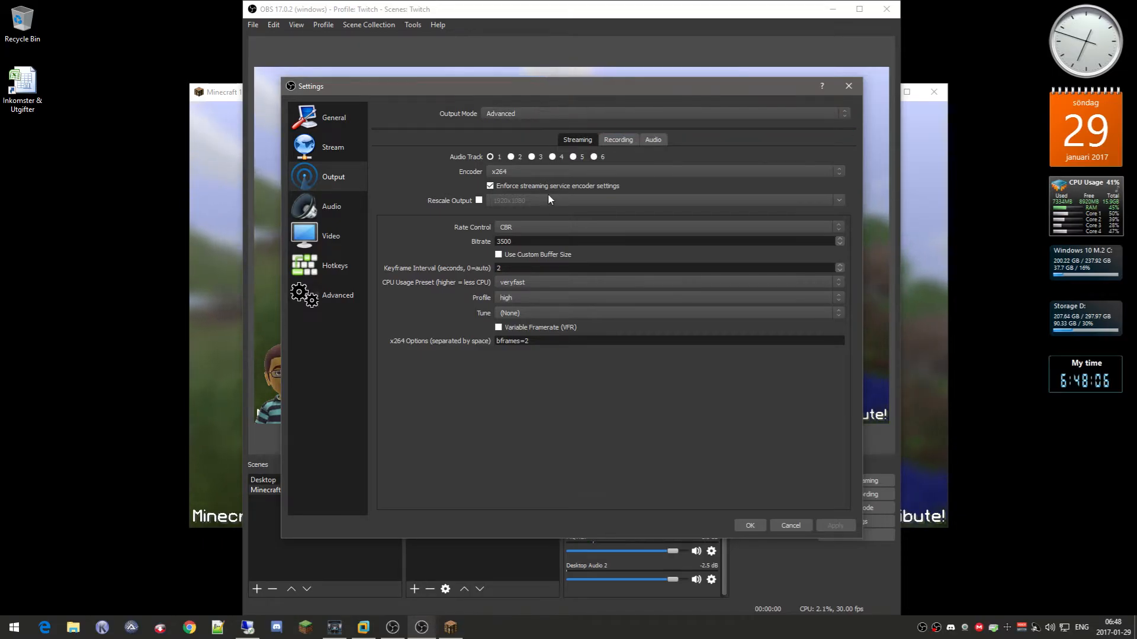
{"action": "left_click", "coordinate": [532, 172]}
{"action": "left_click", "coordinate": [532, 172]}
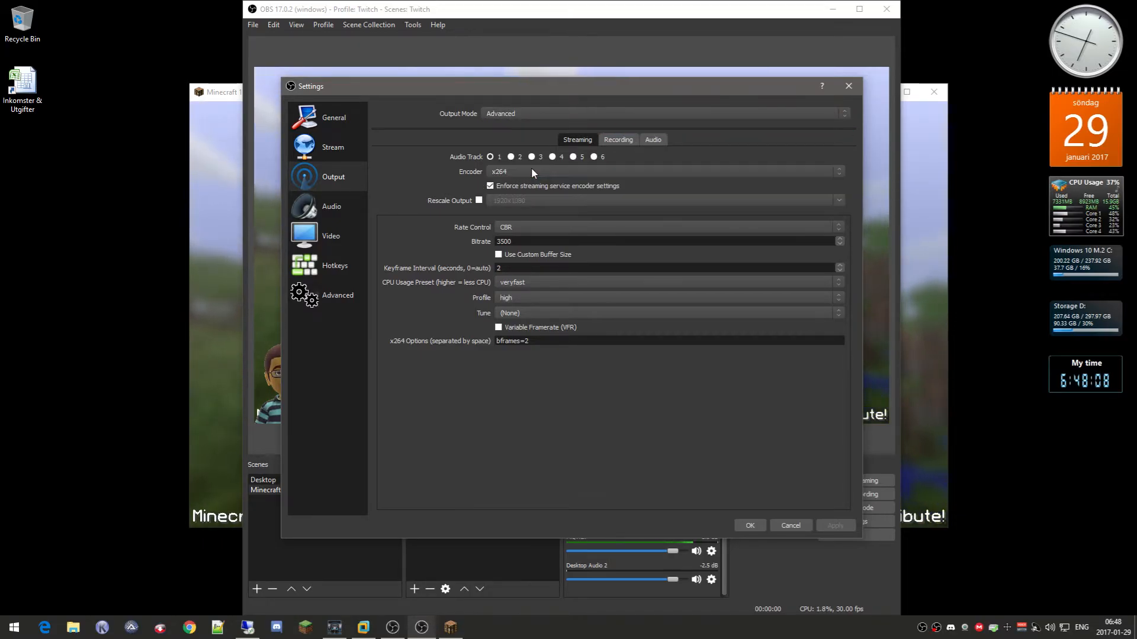
{"action": "left_click", "coordinate": [531, 171]}
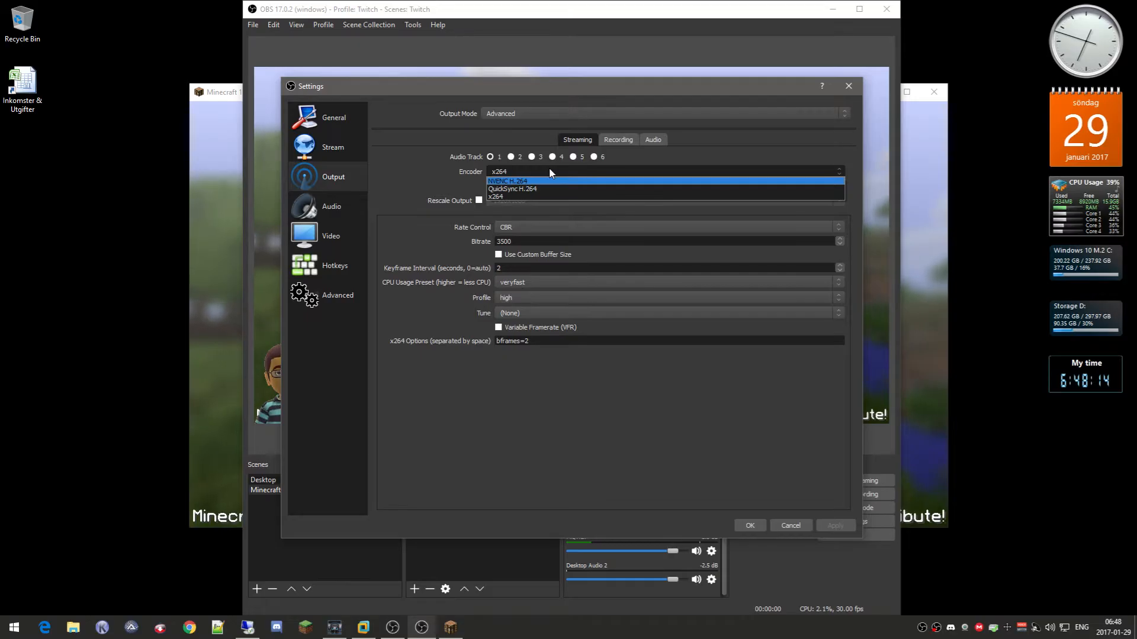
{"action": "left_click", "coordinate": [549, 173]}
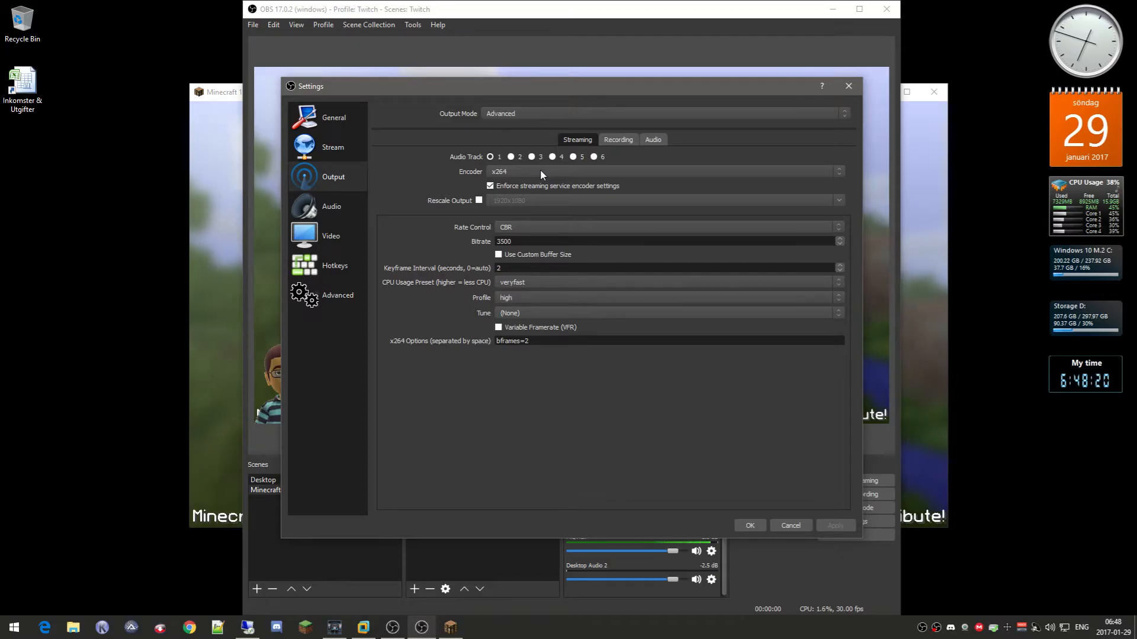
- Review the streaming encoder's rate control, bitrate, CPU usage preset and profile options without changing them
{"action": "left_click", "coordinate": [531, 226]}
{"action": "left_click", "coordinate": [531, 226]}
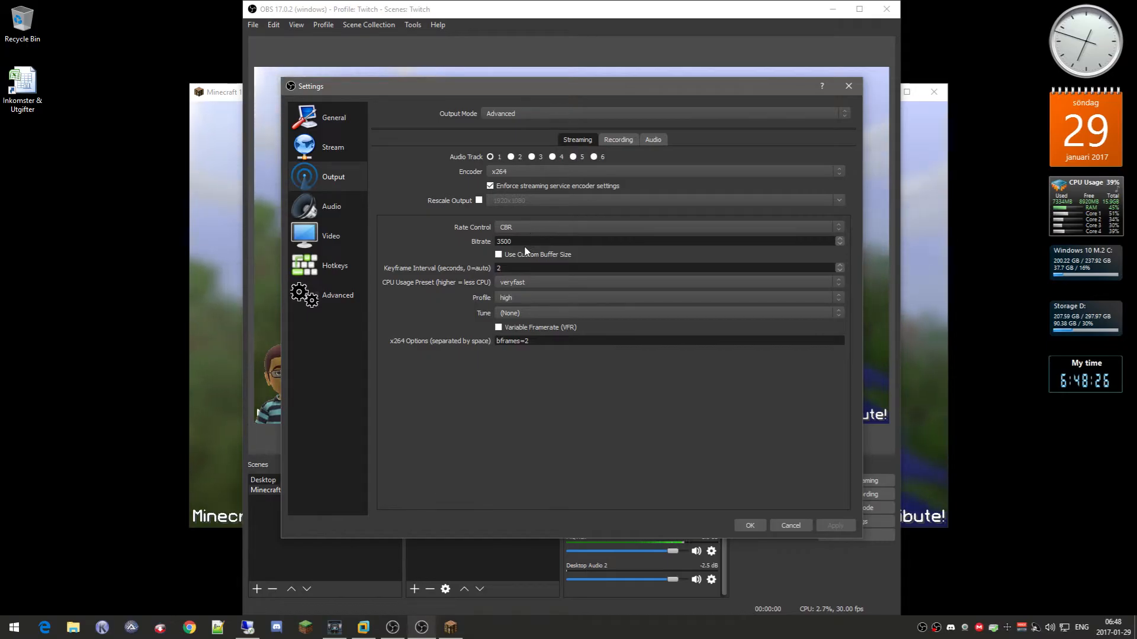
{"action": "left_click", "coordinate": [526, 242]}
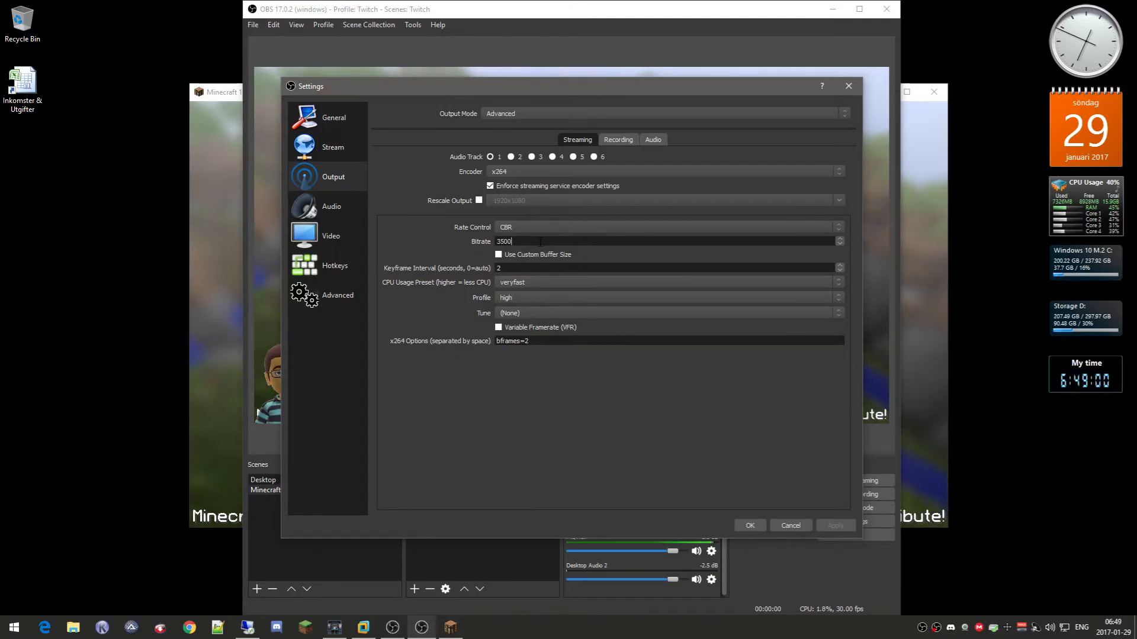
{"action": "left_click", "coordinate": [542, 280]}
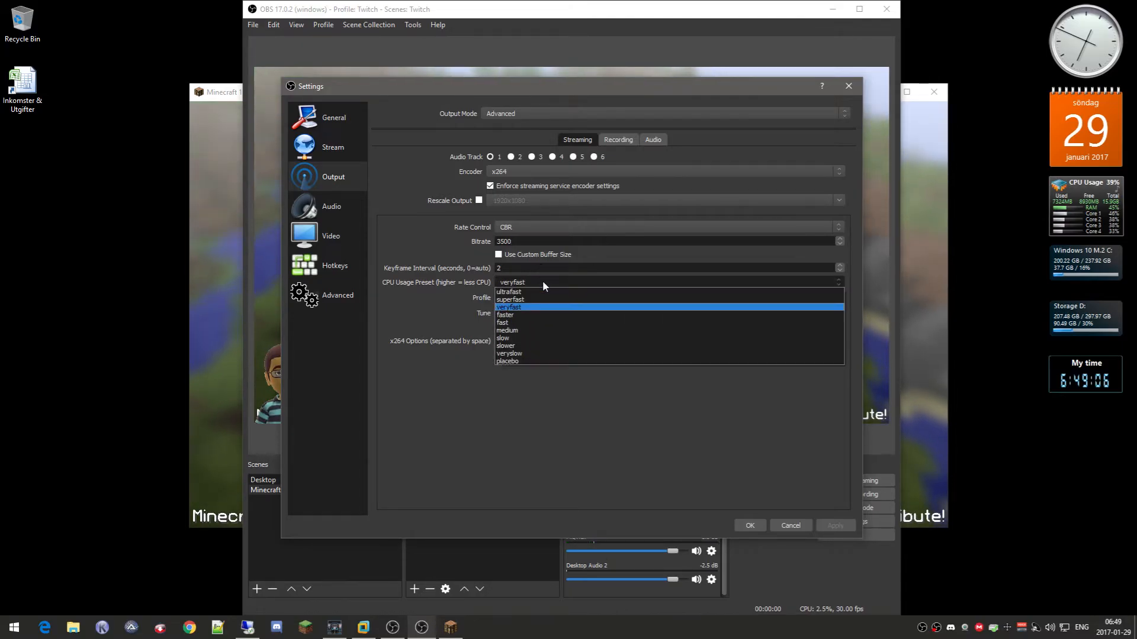
{"action": "left_click", "coordinate": [542, 281]}
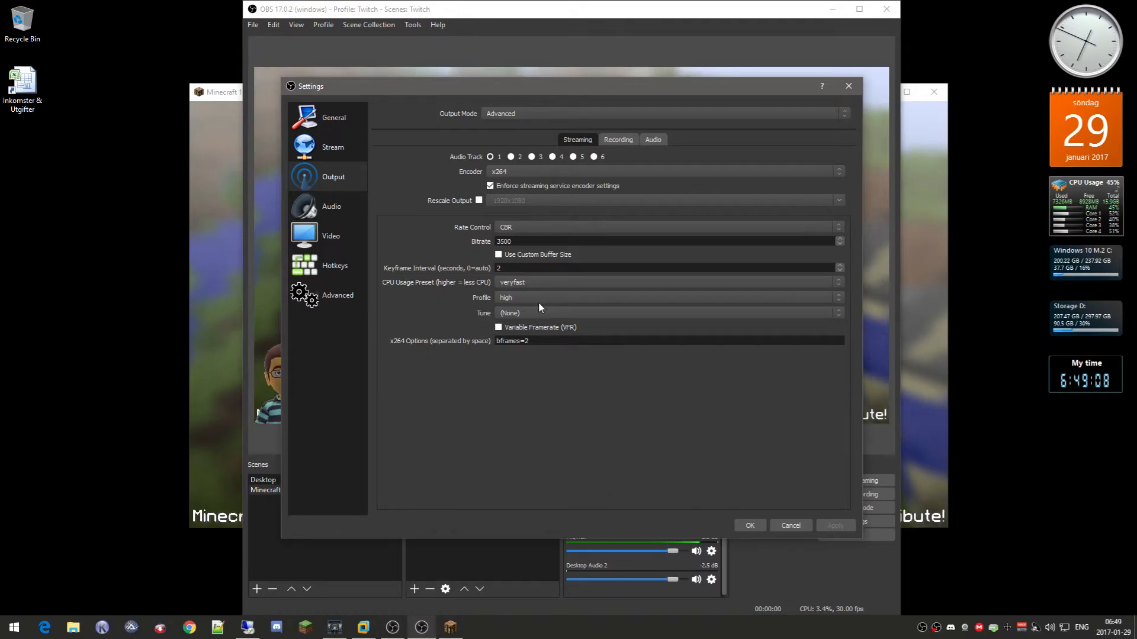
{"action": "left_click", "coordinate": [541, 297]}
{"action": "left_click", "coordinate": [541, 298]}
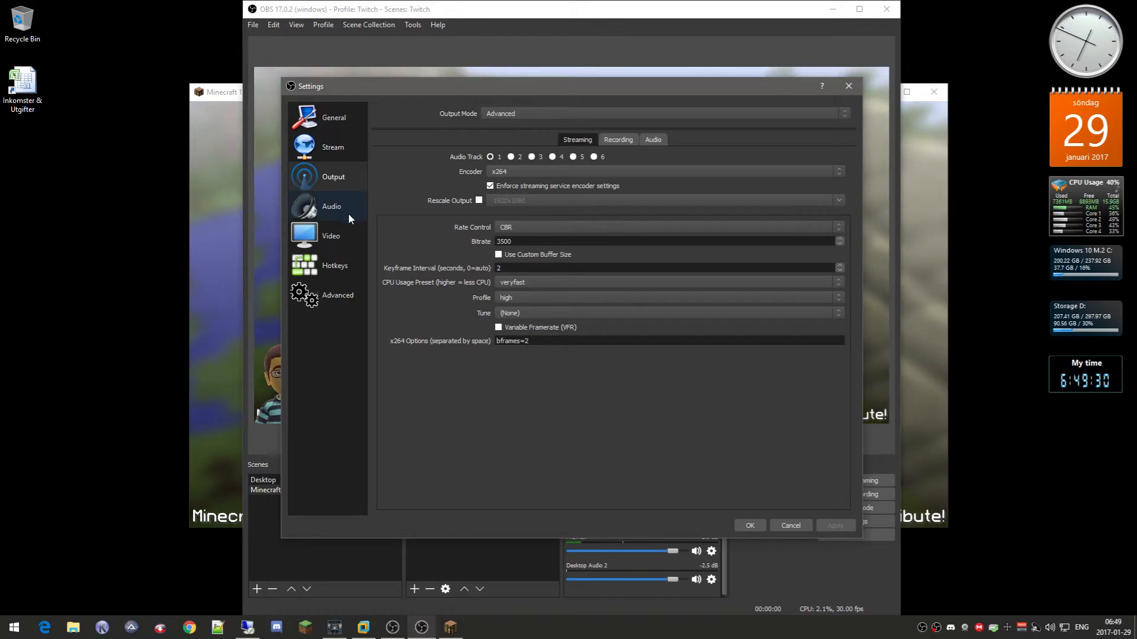
- In the audio settings, switch the Desktop Audio Device to Speakers (Realtek High Definition Audio) and back to VoiceMeeter Input (VB-Audio VoiceMeeter VAIO)
{"action": "left_click", "coordinate": [337, 203]}
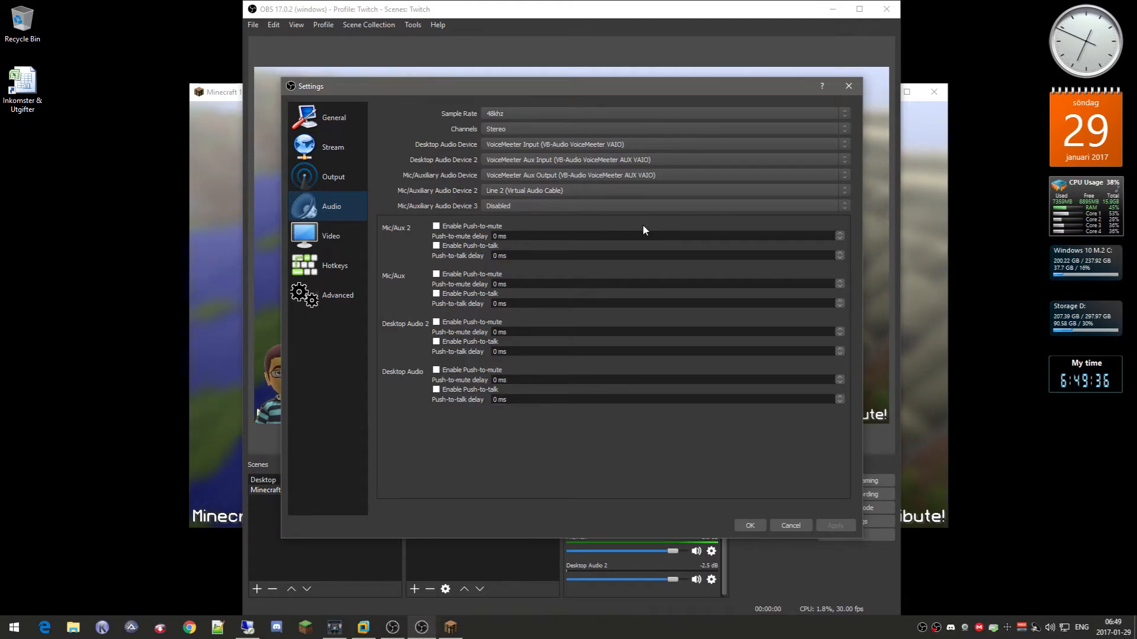
{"action": "left_click", "coordinate": [638, 142]}
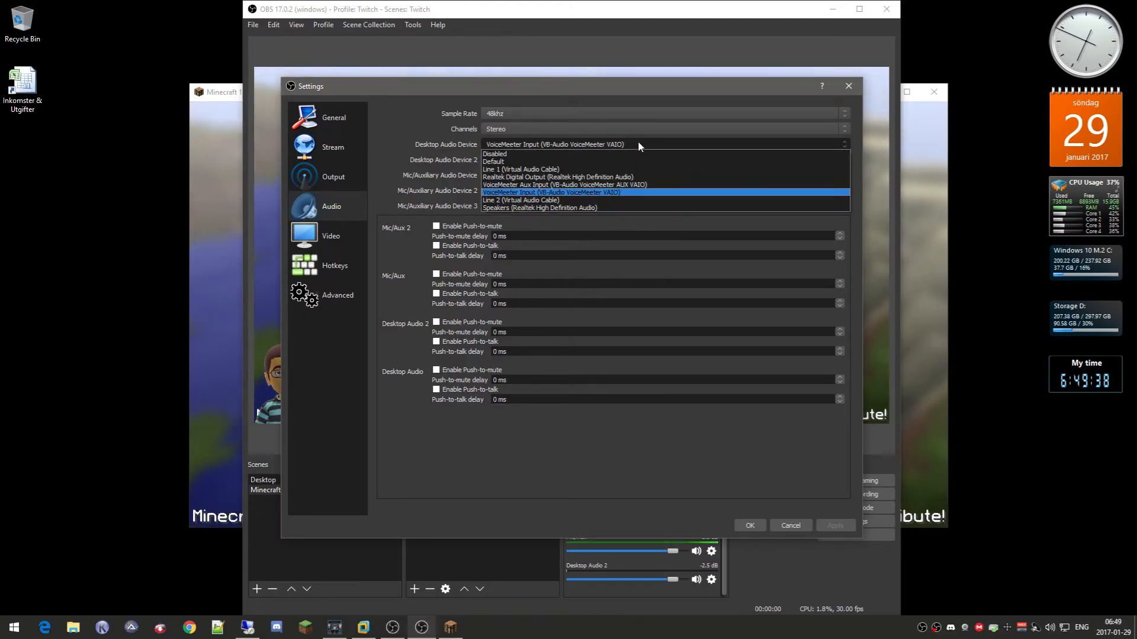
{"action": "left_click", "coordinate": [638, 207]}
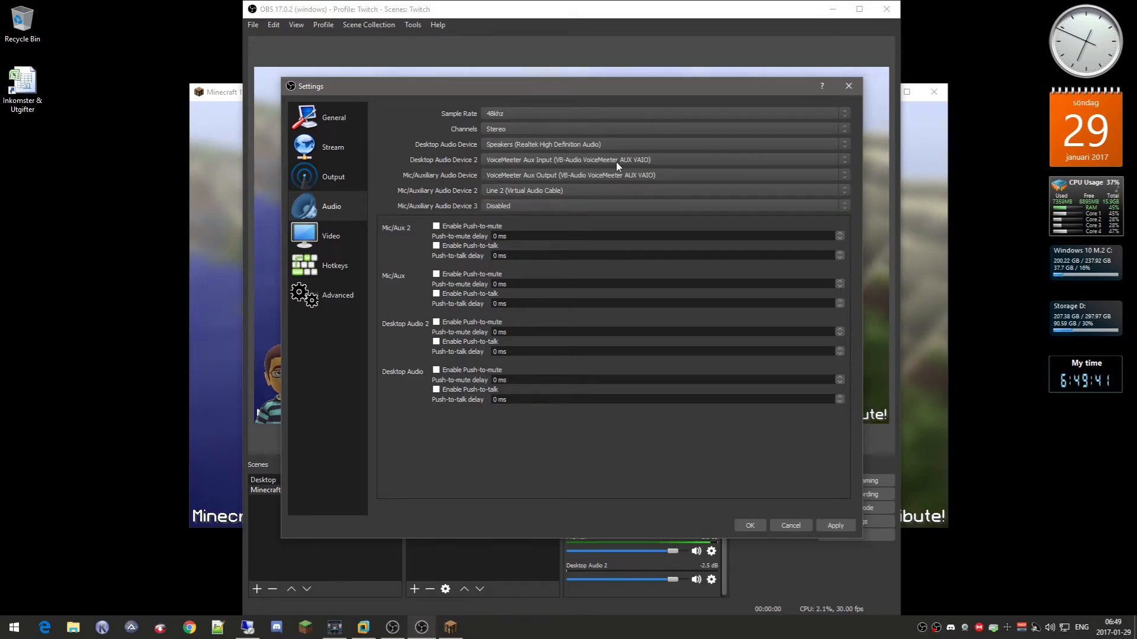
{"action": "left_click", "coordinate": [568, 145]}
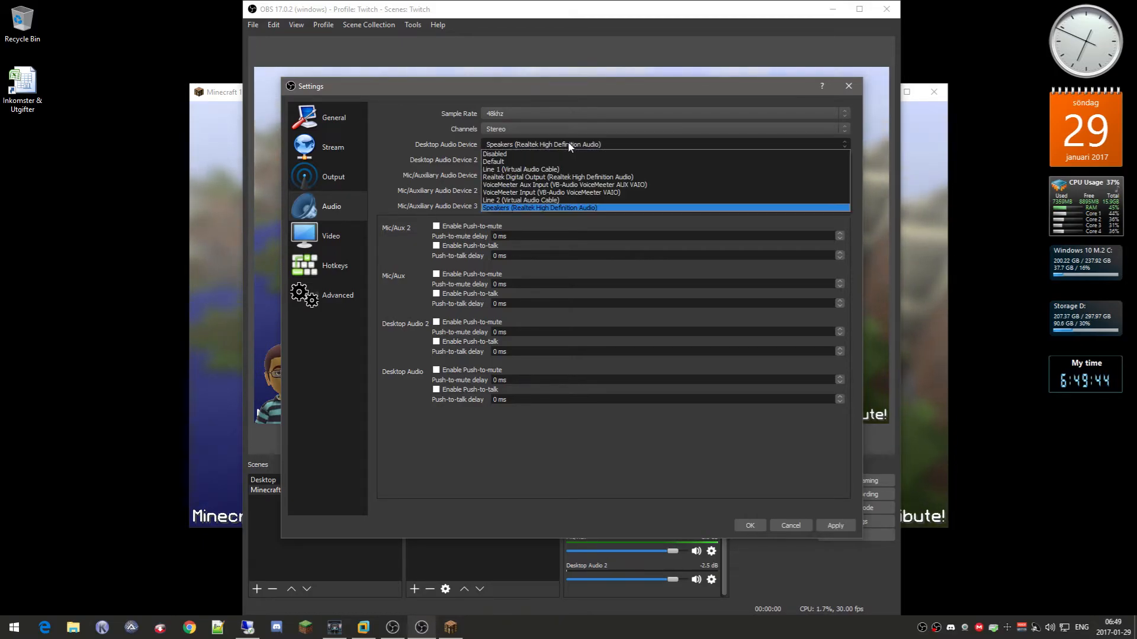
{"action": "left_click", "coordinate": [601, 192]}
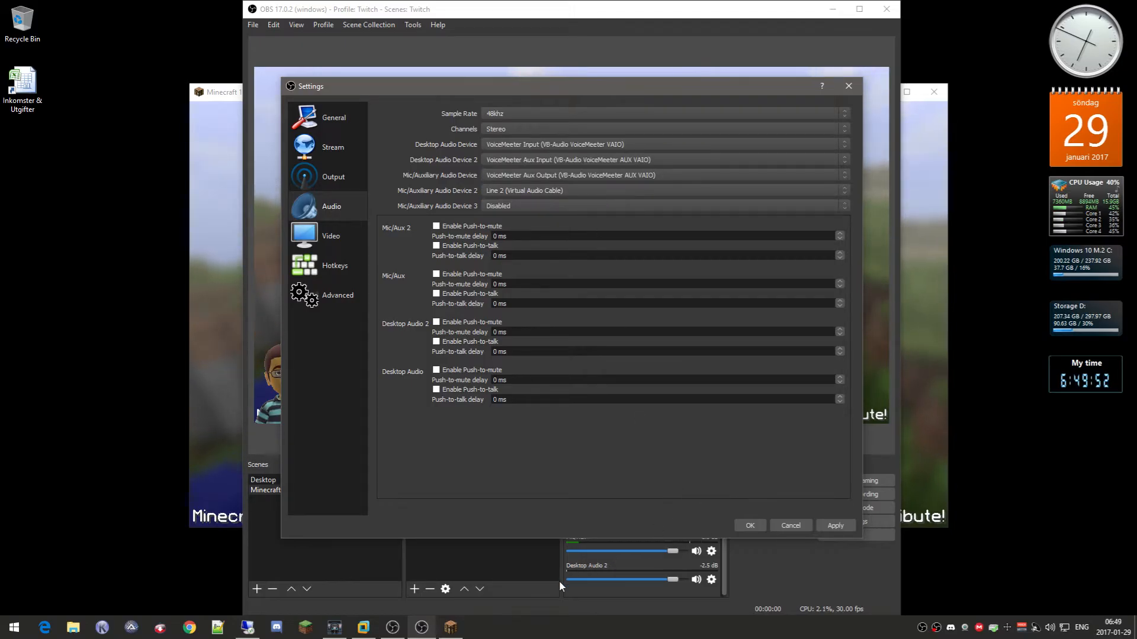
- Bring up Voicemeeter Banana to compare its channels with the OBS audio devices, and close its window
{"action": "left_click", "coordinate": [1021, 628]}
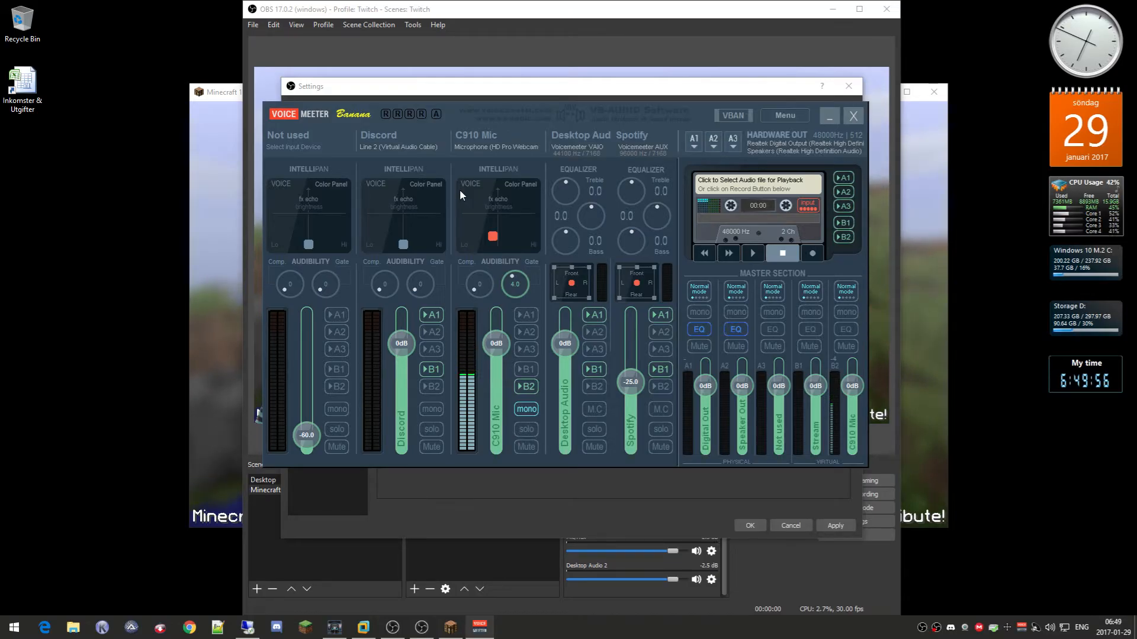
{"action": "left_click", "coordinate": [852, 117]}
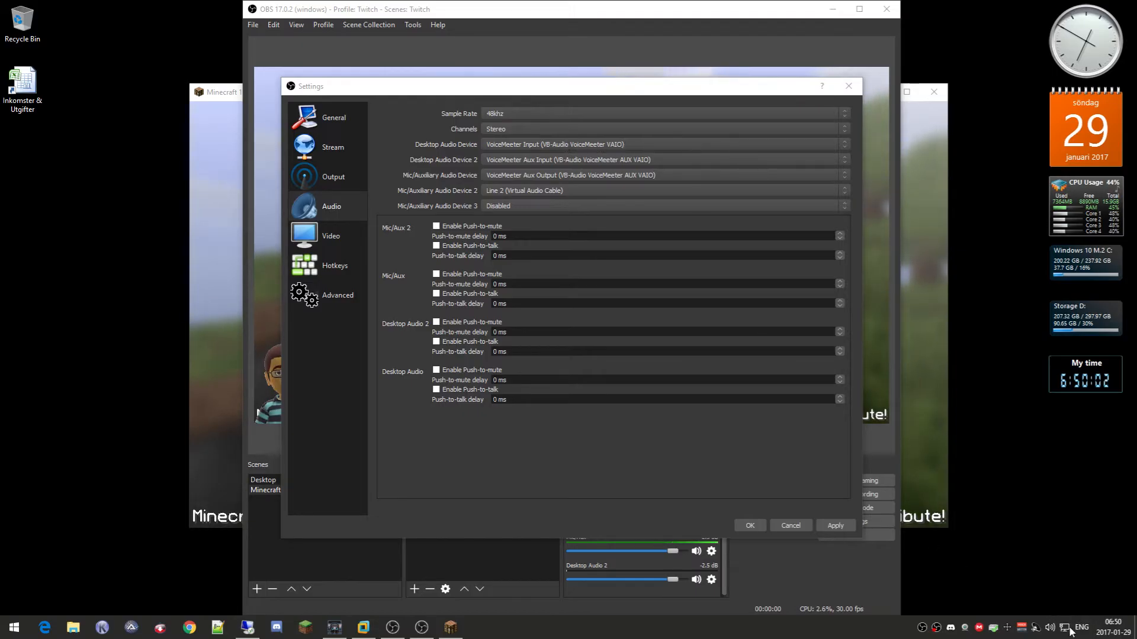
- Open the Windows playback devices beside the OBS audio settings and examine the VoiceMeeter Input and VoiceMeeter Aux Input devices
{"action": "right_click", "coordinate": [1050, 632]}
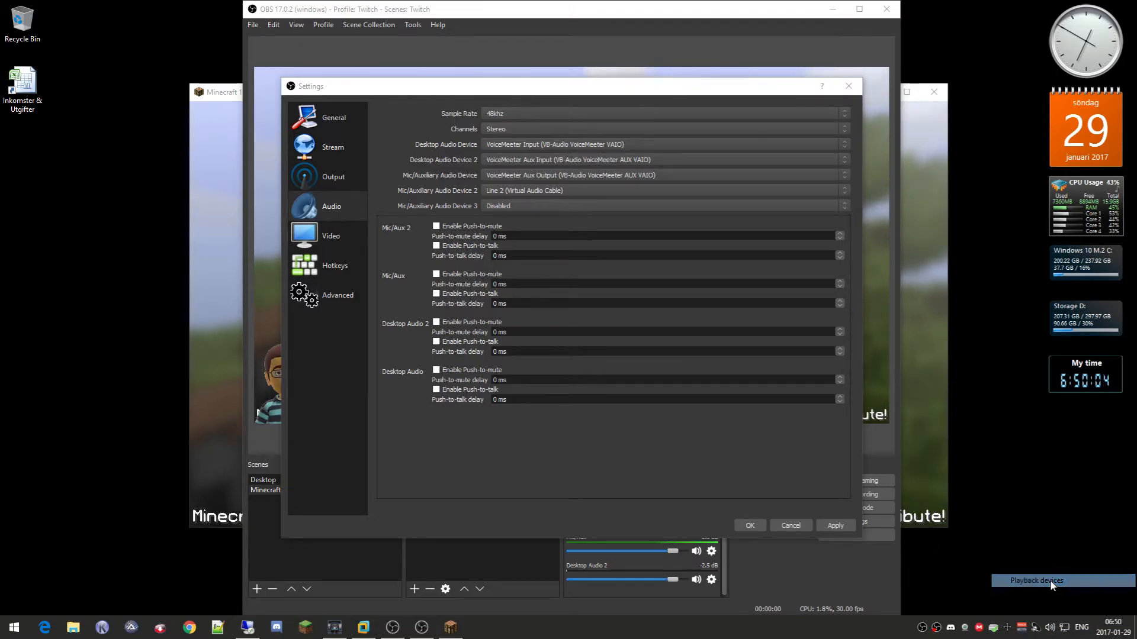
{"action": "left_click", "coordinate": [1033, 583]}
{"action": "left_click_drag", "start_coordinate": [311, 140], "coordinate": [200, 148]}
{"action": "left_click", "coordinate": [122, 299]}
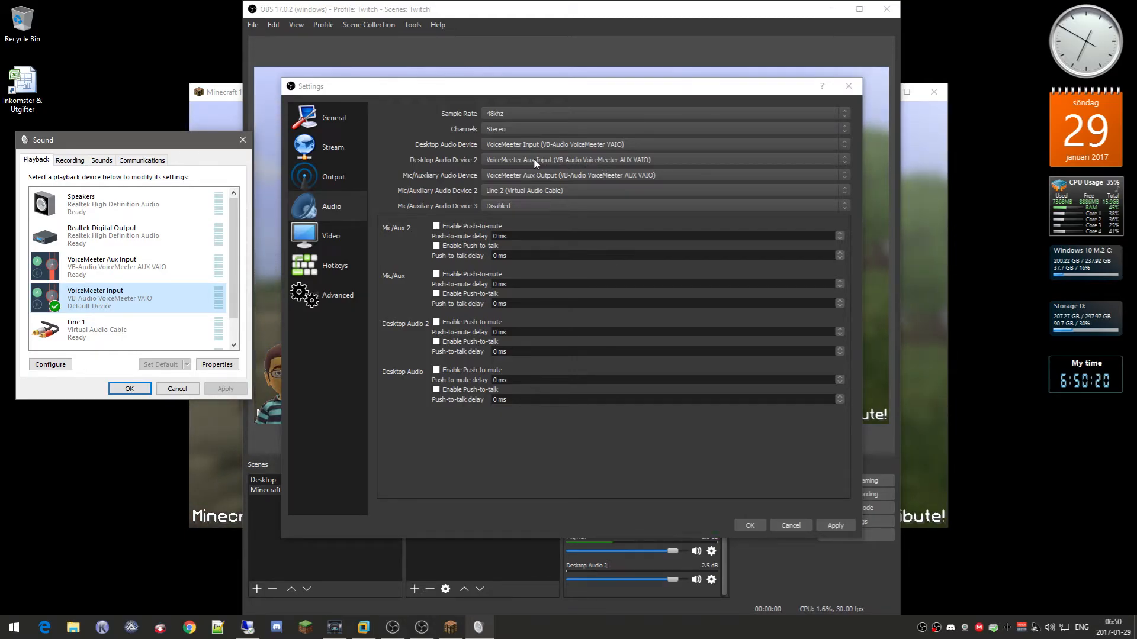
{"action": "left_click", "coordinate": [142, 267]}
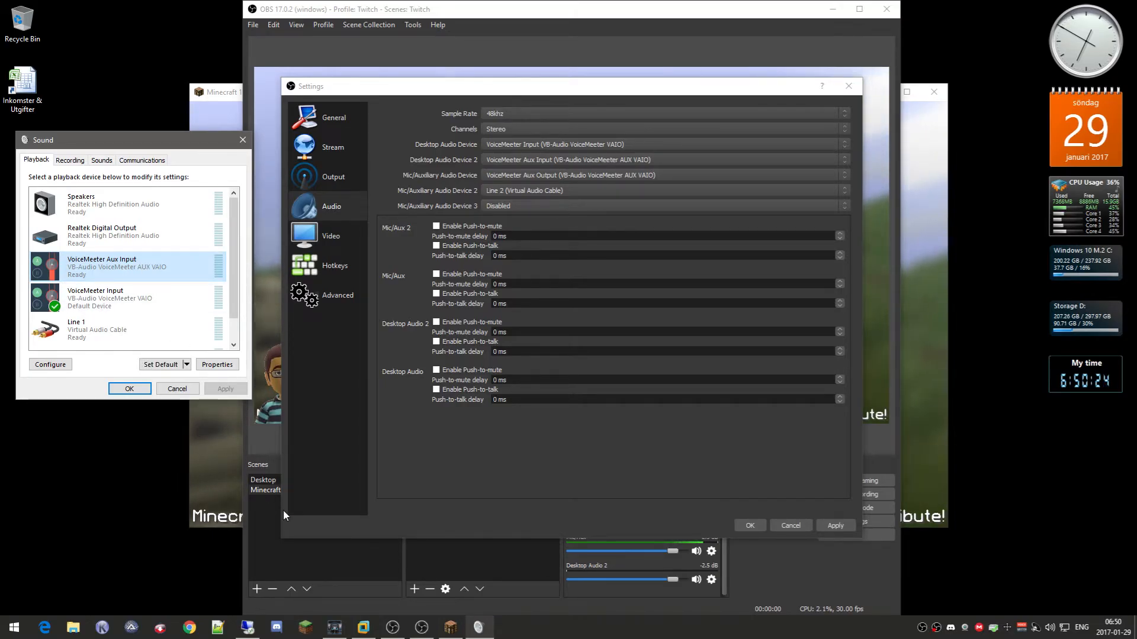
{"action": "mouse_move", "coordinate": [363, 629]}
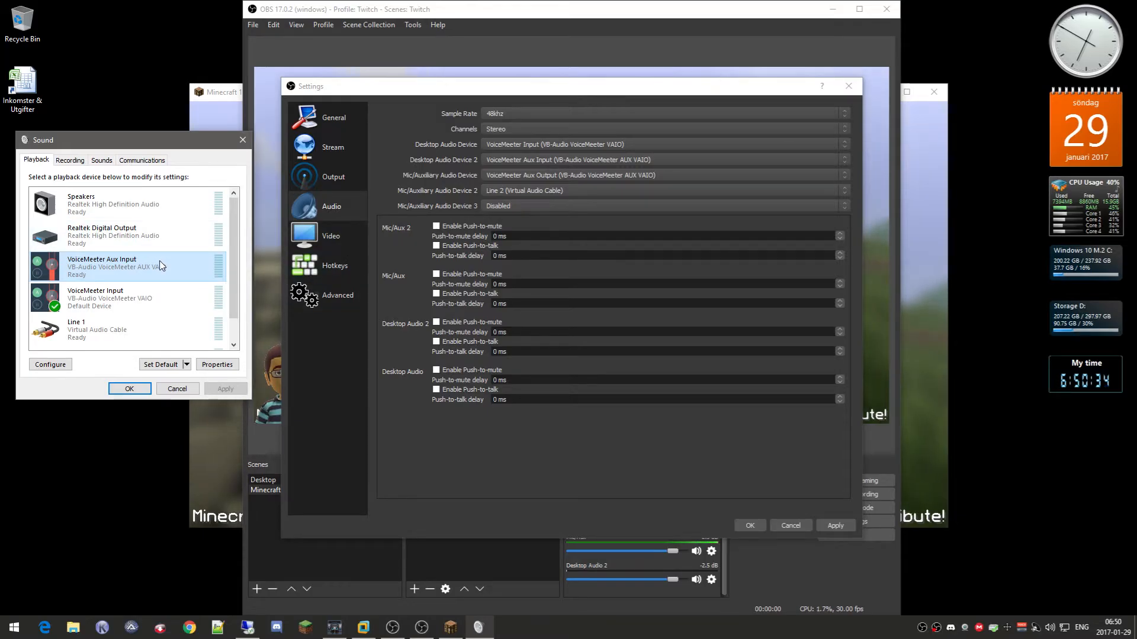
{"action": "left_click", "coordinate": [155, 301]}
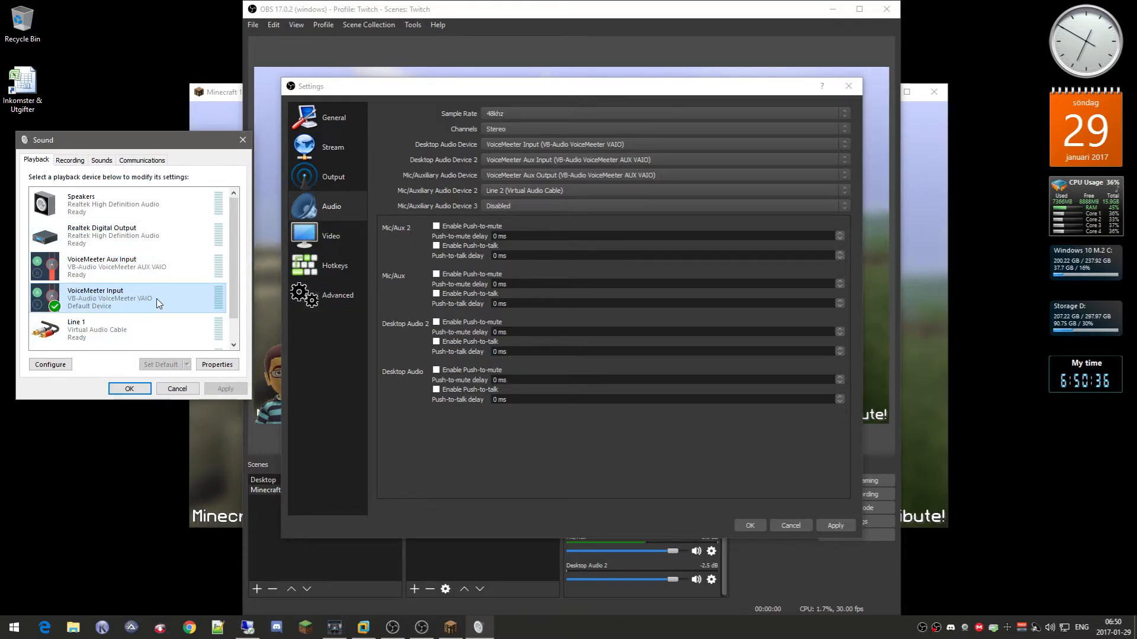
- Compare the VoiceMeeter Aux Input playback device with the options for Desktop Audio Device 2, leaving the selection as is
{"action": "left_click", "coordinate": [156, 265]}
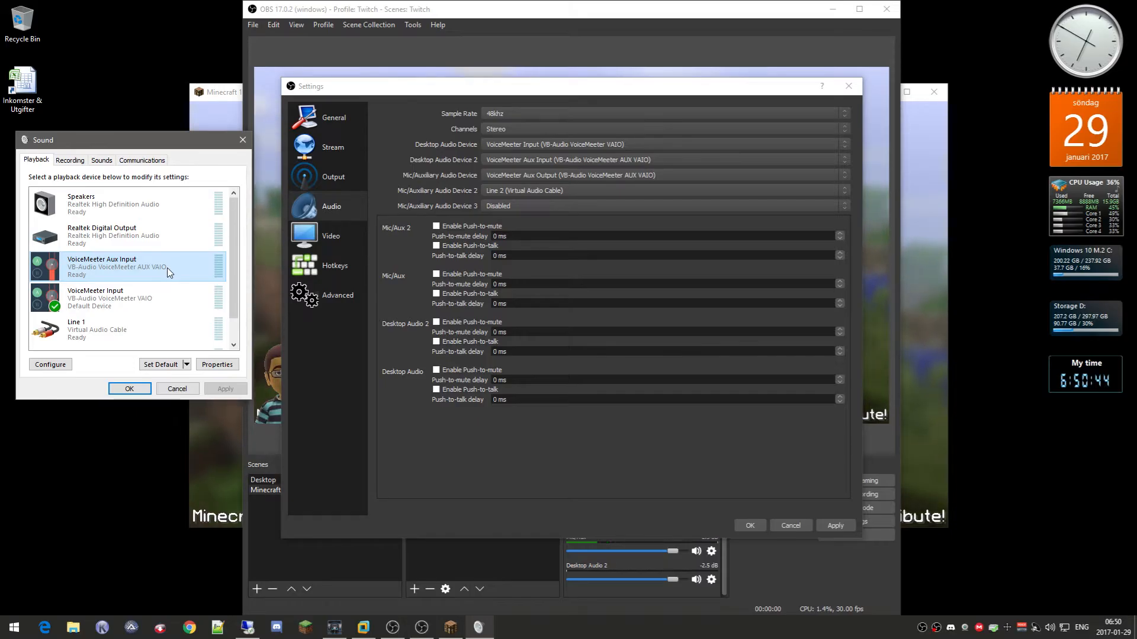
{"action": "left_click", "coordinate": [563, 164]}
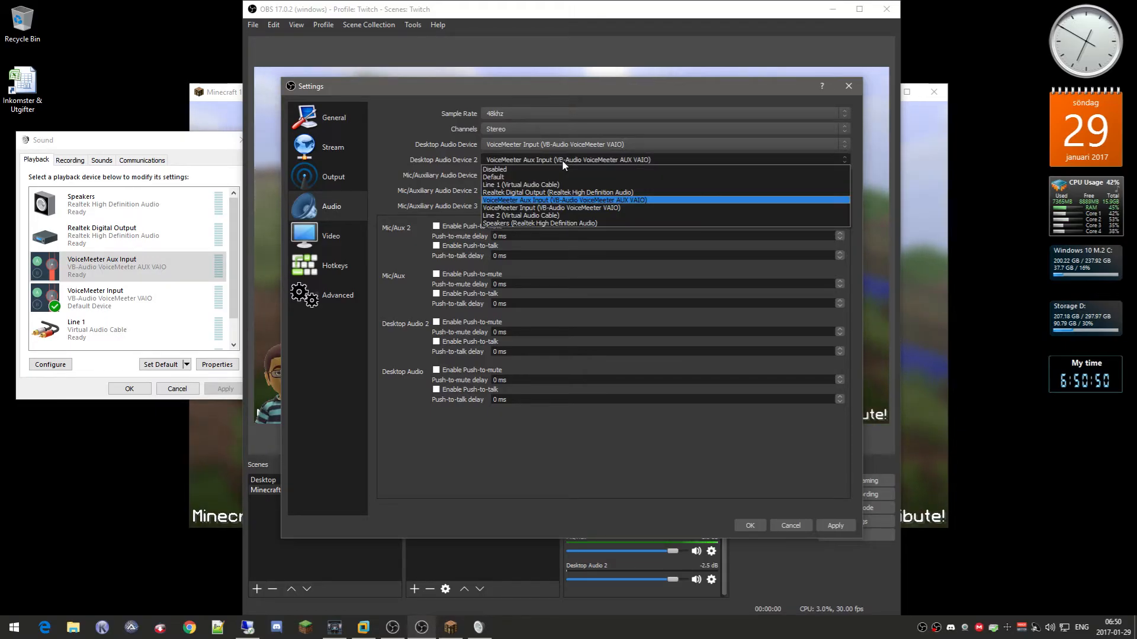
{"action": "left_click", "coordinate": [562, 160]}
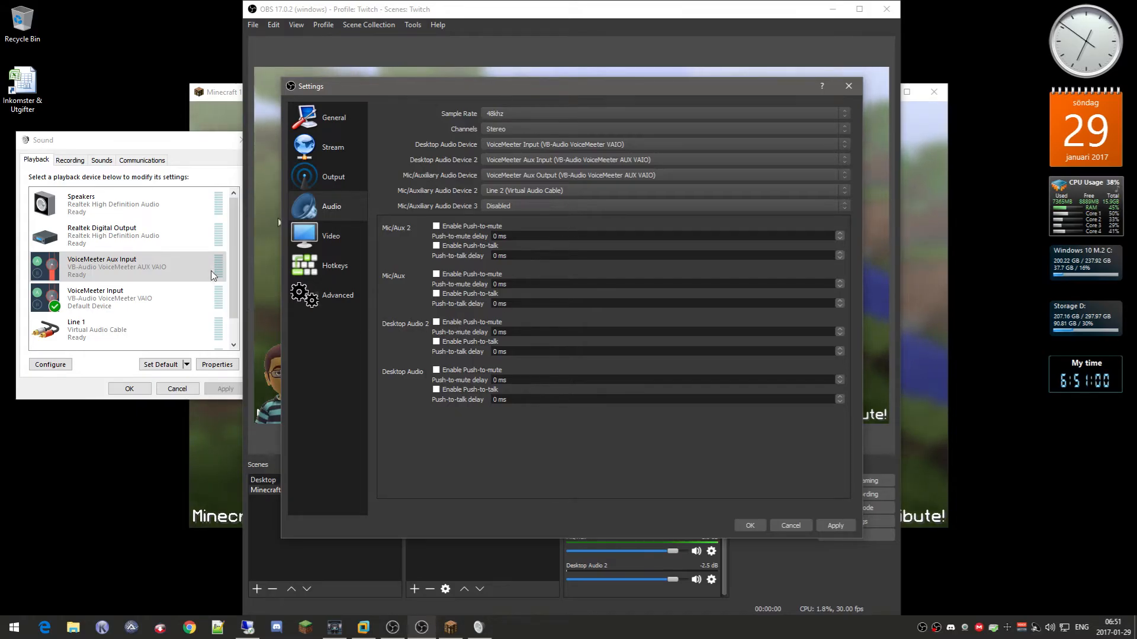
- Examine the VoiceMeeter Aux Output recording device and the Voicemeeter Banana mic channel against the Mic/Auxiliary Audio Device setting
{"action": "left_click", "coordinate": [70, 160]}
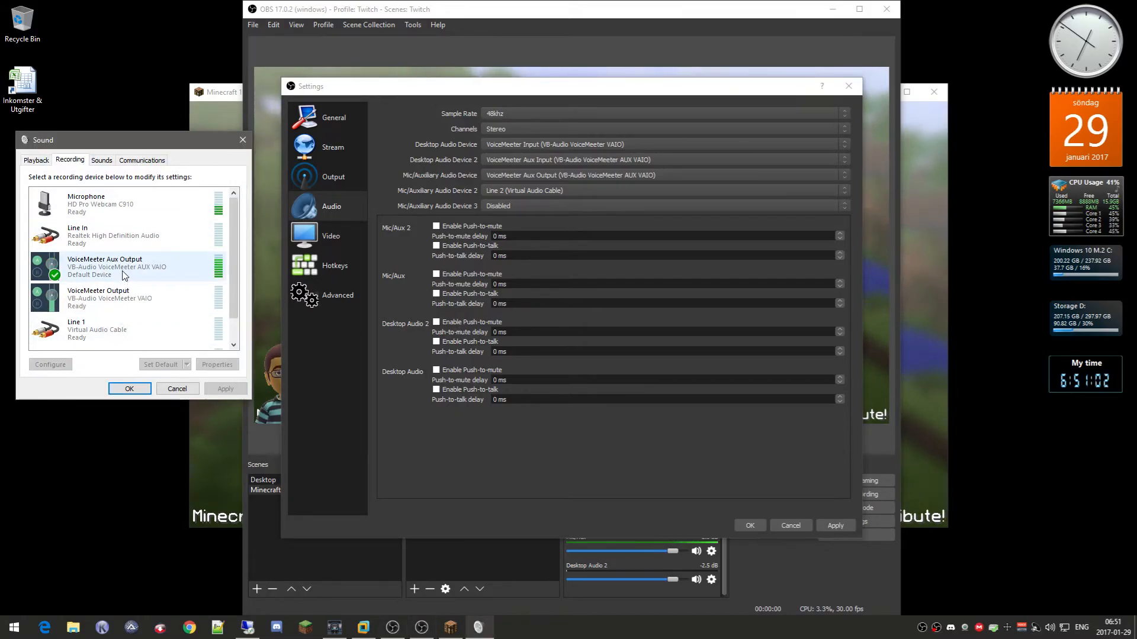
{"action": "left_click", "coordinate": [146, 264]}
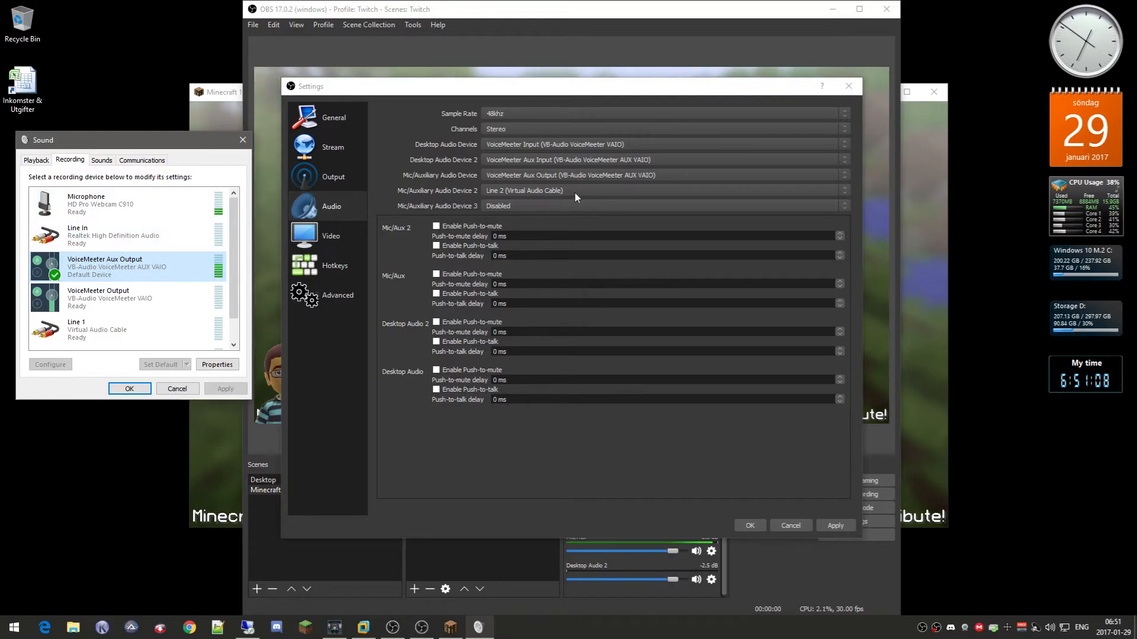
{"action": "left_click", "coordinate": [978, 627]}
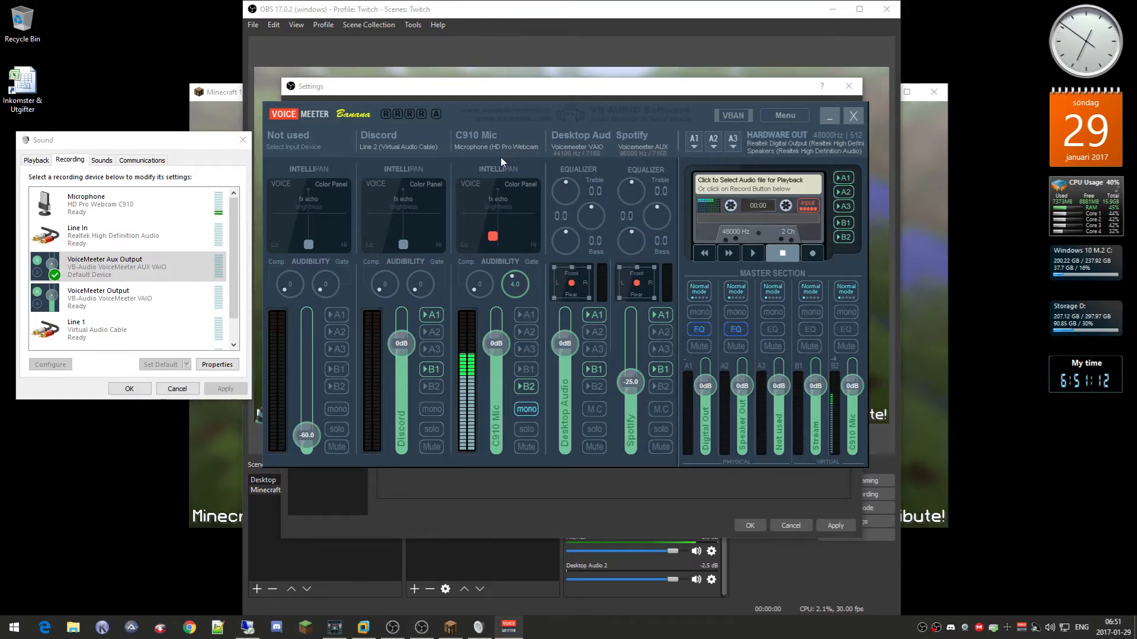
{"action": "left_click", "coordinate": [854, 116]}
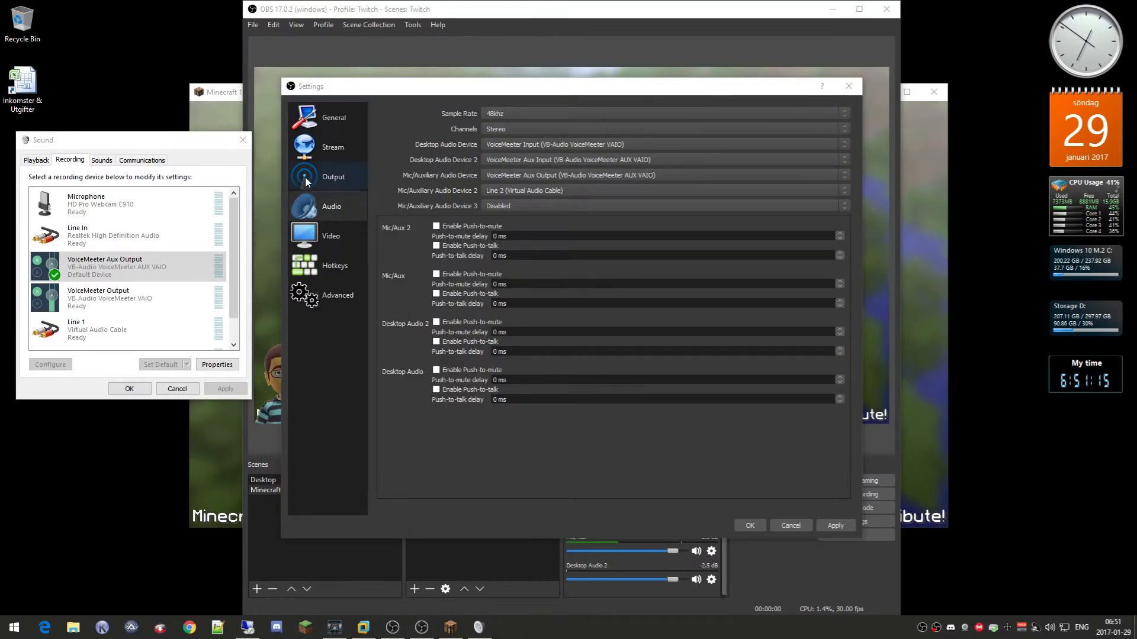
{"action": "left_click", "coordinate": [526, 176]}
{"action": "left_click", "coordinate": [526, 176]}
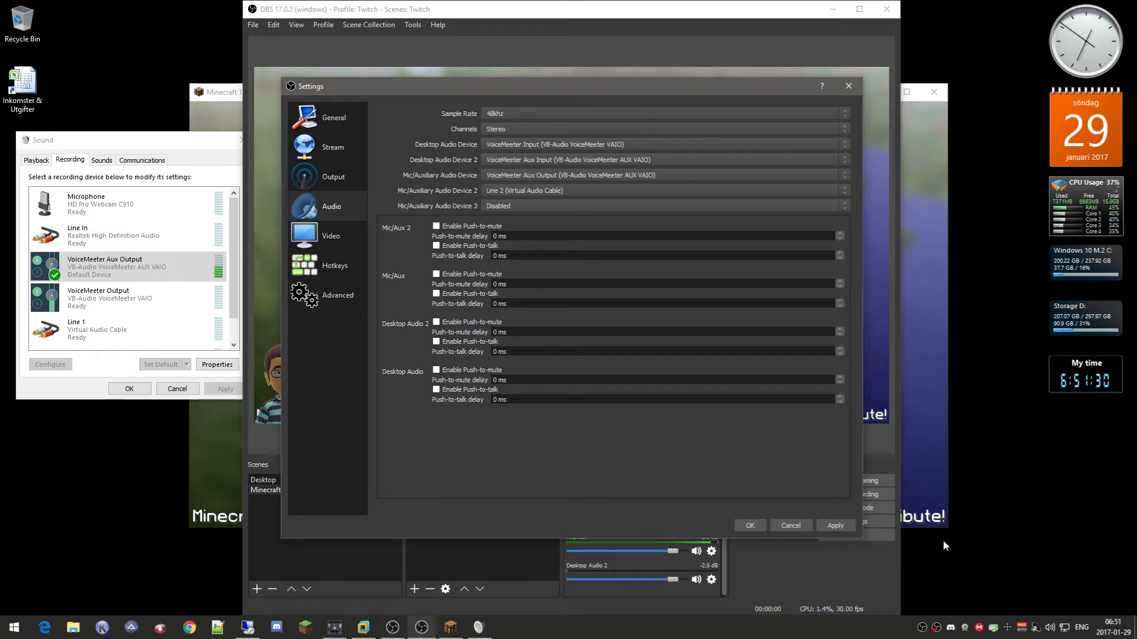
- Check the Discord channel's input in Voicemeeter Banana against the Mic/Auxiliary Audio Device 2 options, and accept the OBS settings
{"action": "left_click", "coordinate": [1025, 631]}
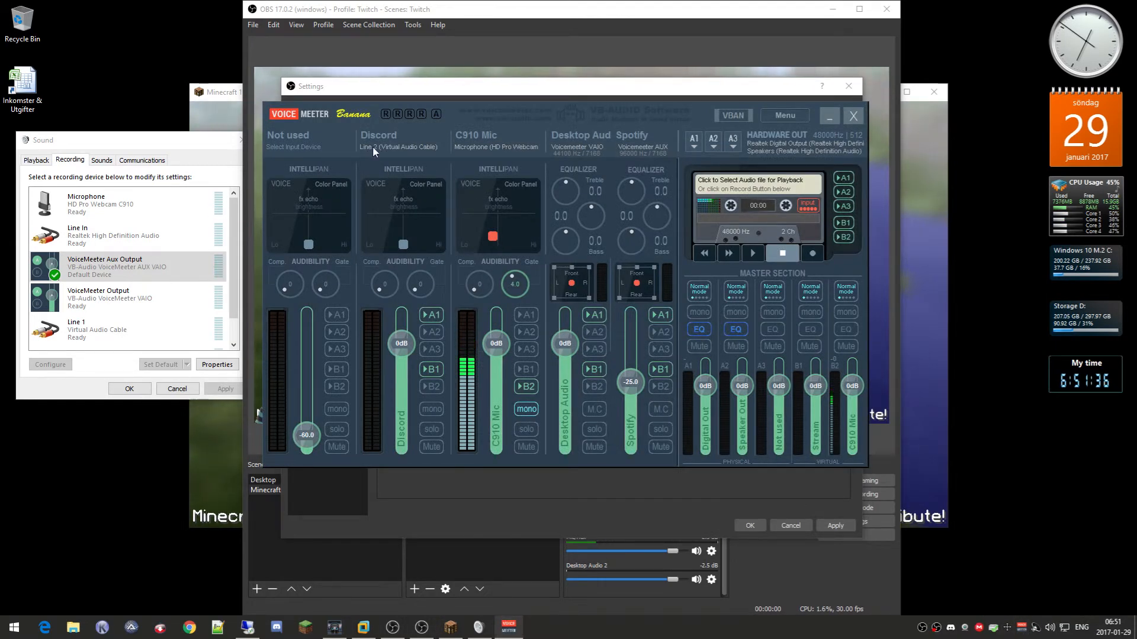
{"action": "left_click", "coordinate": [853, 114]}
{"action": "left_click", "coordinate": [559, 188]}
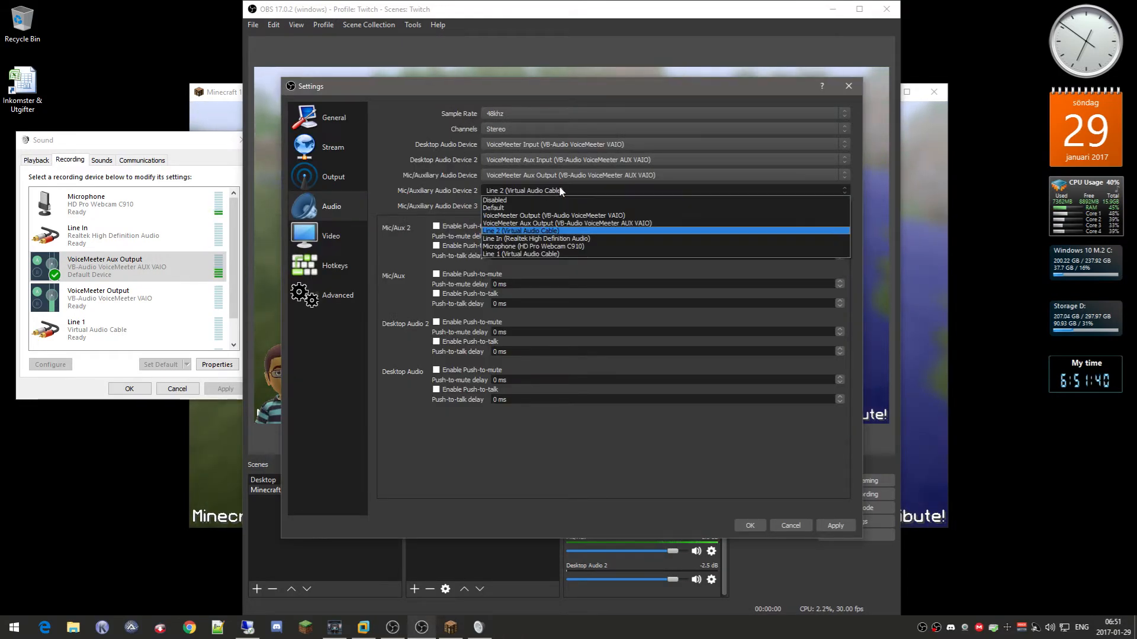
{"action": "left_click", "coordinate": [561, 193]}
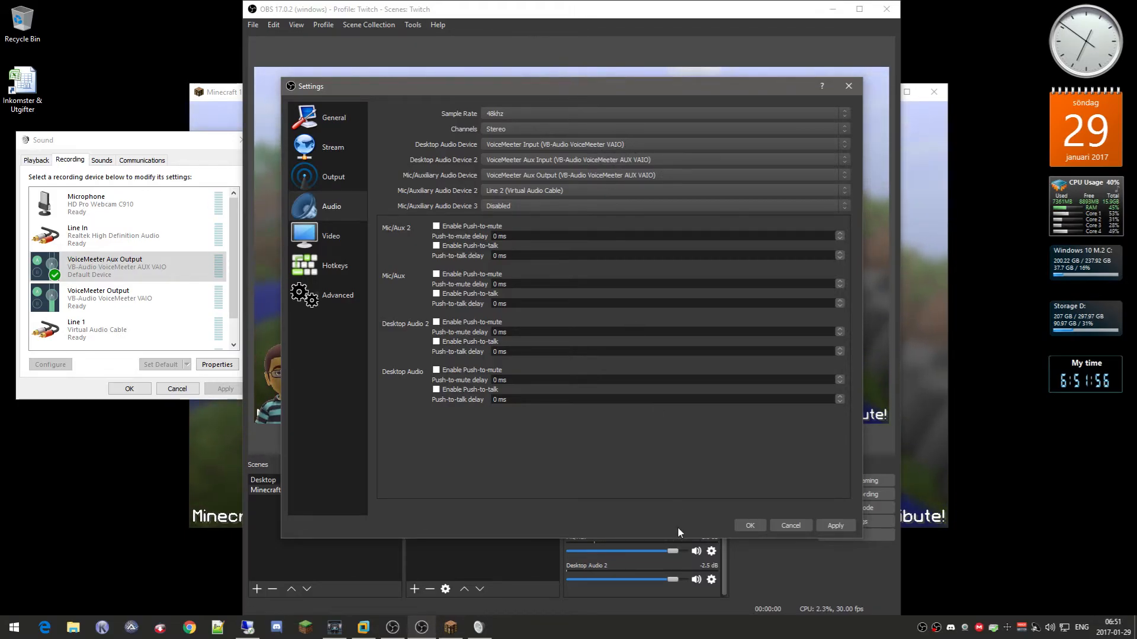
{"action": "left_click", "coordinate": [751, 526]}
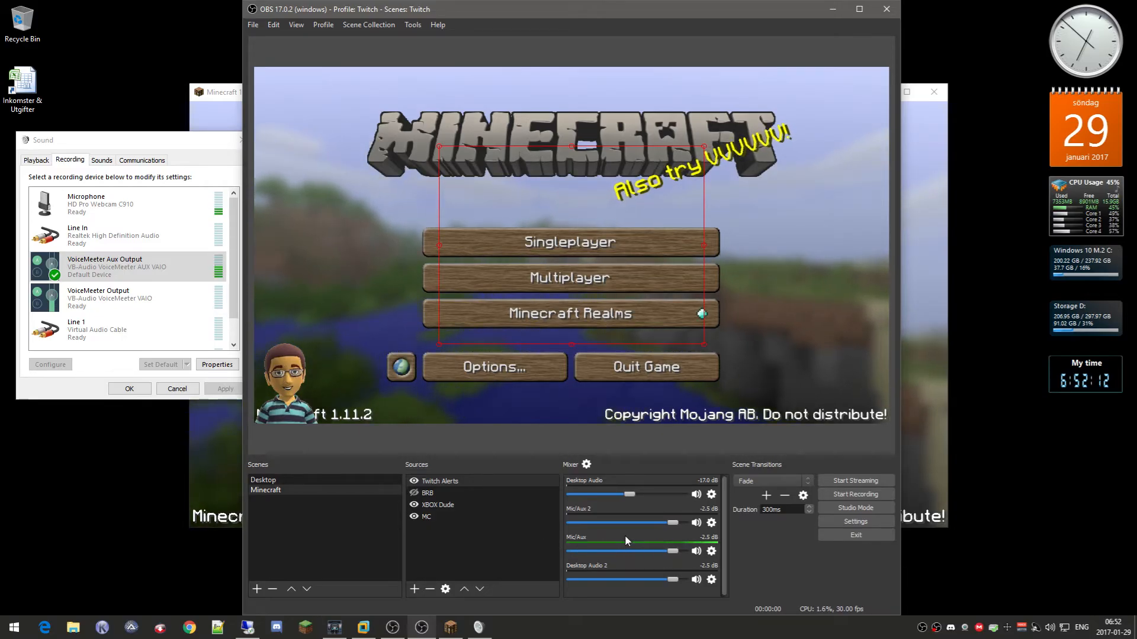
- Reopen the OBS settings and review the video resolutions, downscale filter options and FPS value
{"action": "left_click", "coordinate": [833, 522]}
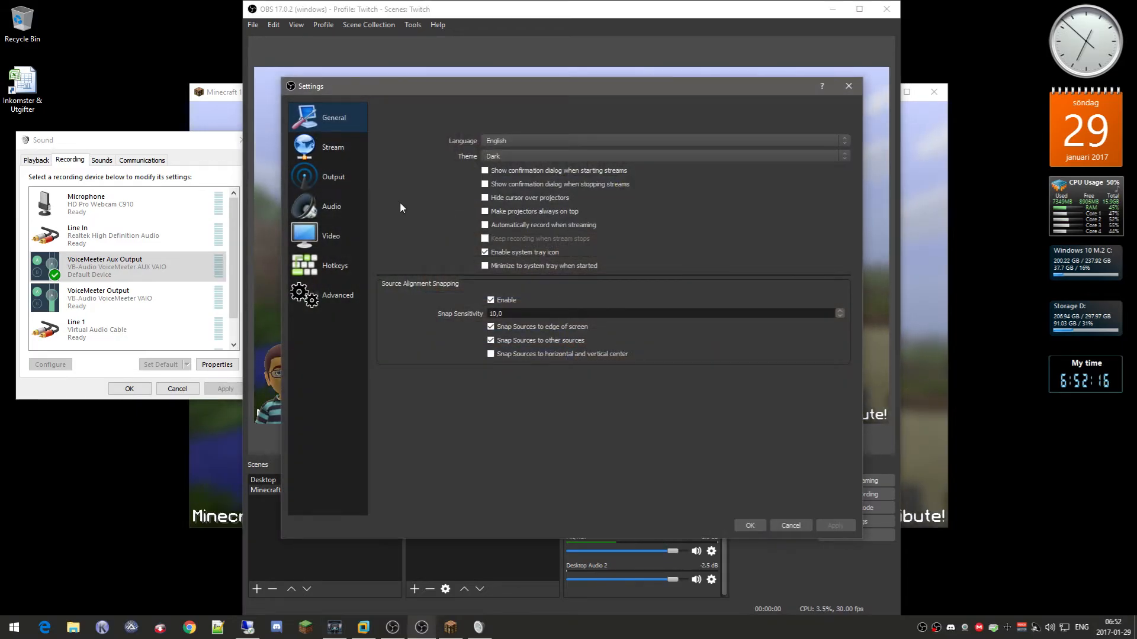
{"action": "left_click", "coordinate": [340, 209]}
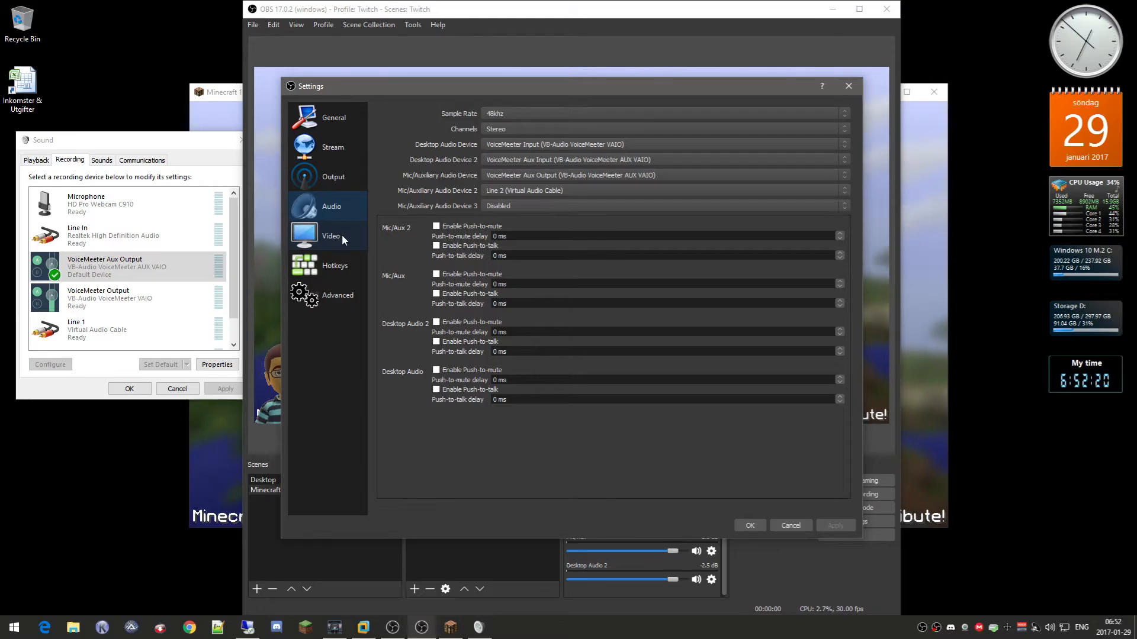
{"action": "left_click", "coordinate": [342, 235]}
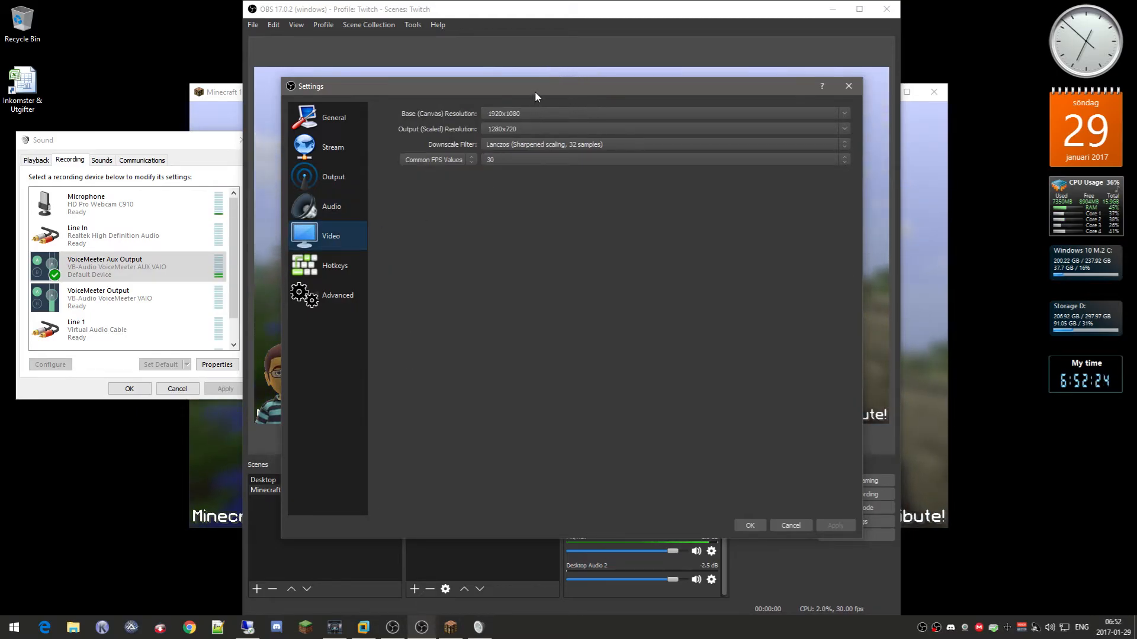
{"action": "left_click_drag", "start_coordinate": [535, 87], "coordinate": [1136, 110]}
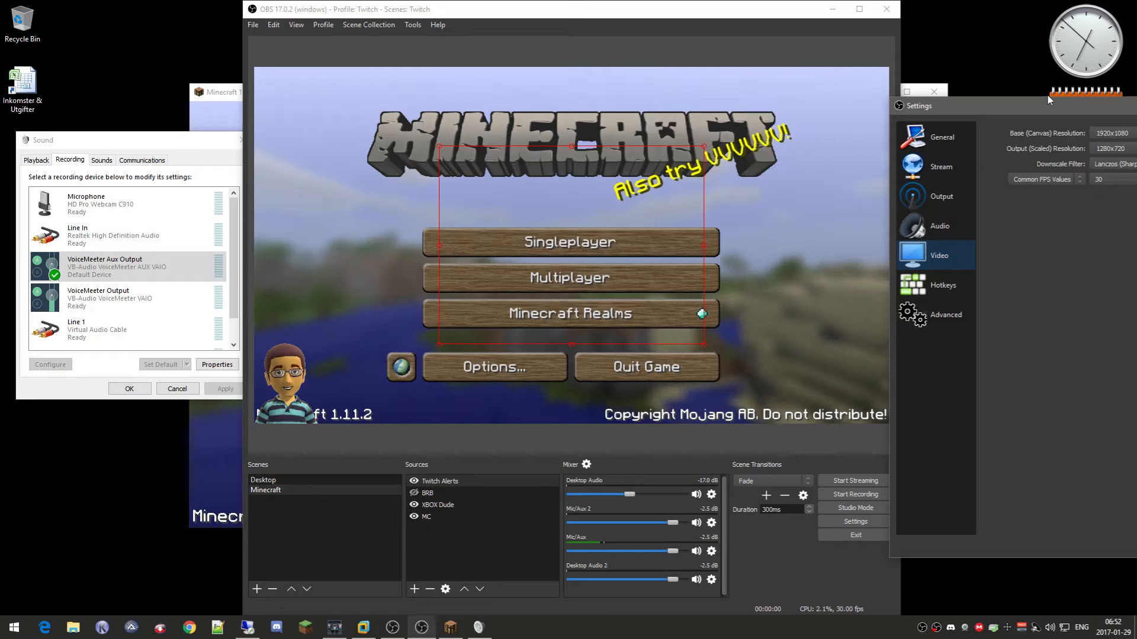
{"action": "left_click_drag", "start_coordinate": [1048, 99], "coordinate": [429, 89]}
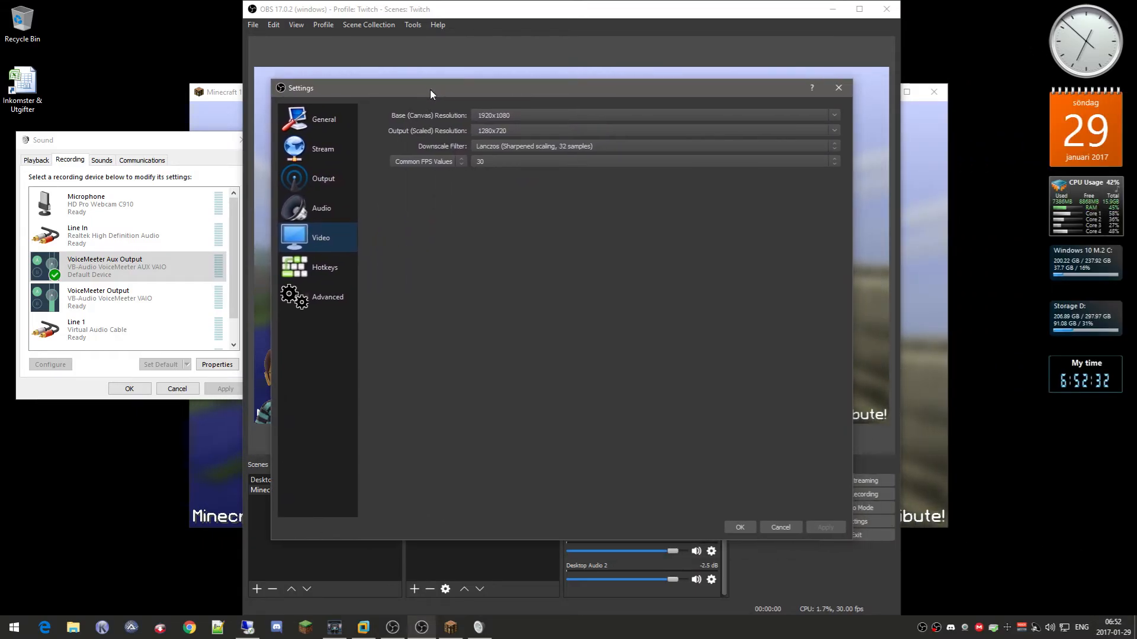
{"action": "left_click", "coordinate": [524, 150]}
{"action": "left_click", "coordinate": [522, 147]}
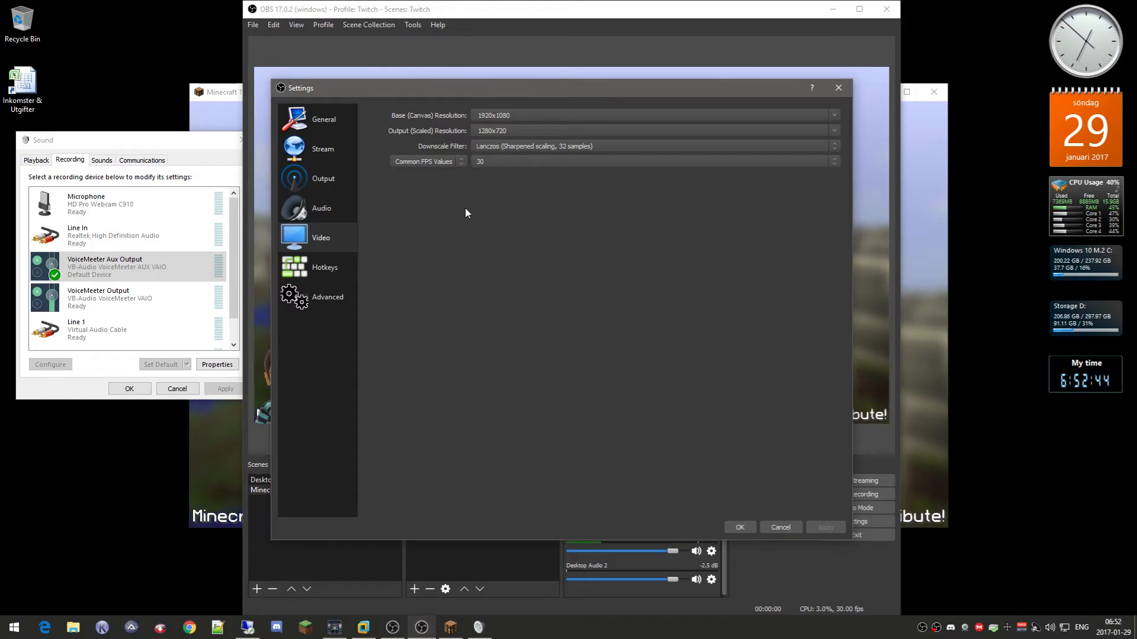
- Review the hotkeys for switching to the Desktop and Minecraft scenes and for muting and unmuting Mic/Aux
{"action": "left_click", "coordinate": [333, 268]}
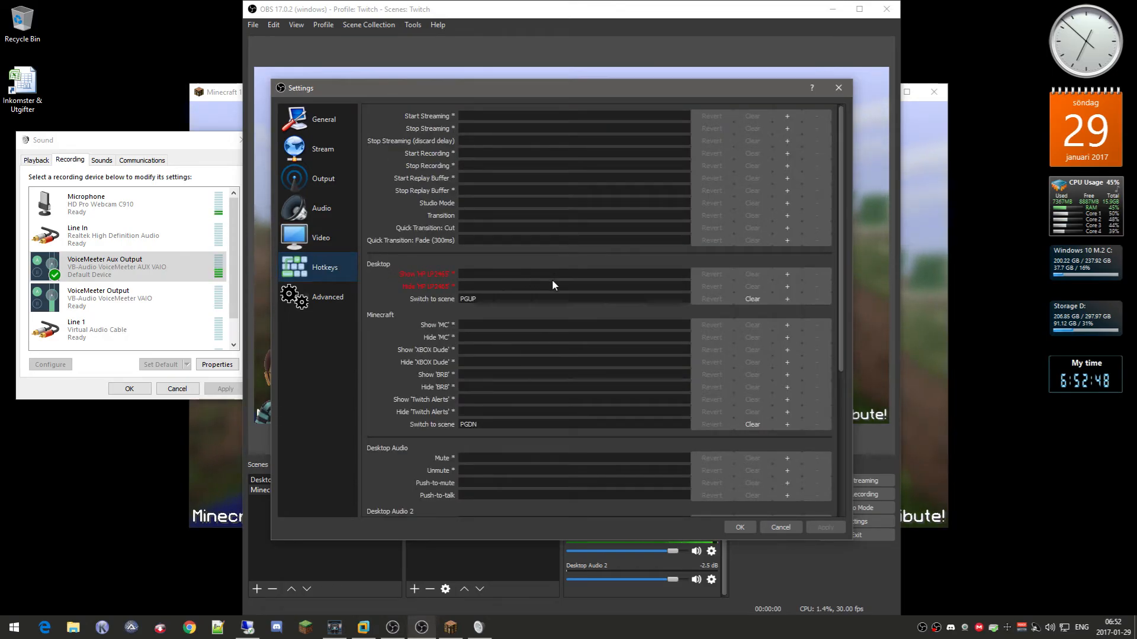
{"action": "scroll", "coordinate": [551, 285], "scroll_direction": "down", "scroll_amount": 3}
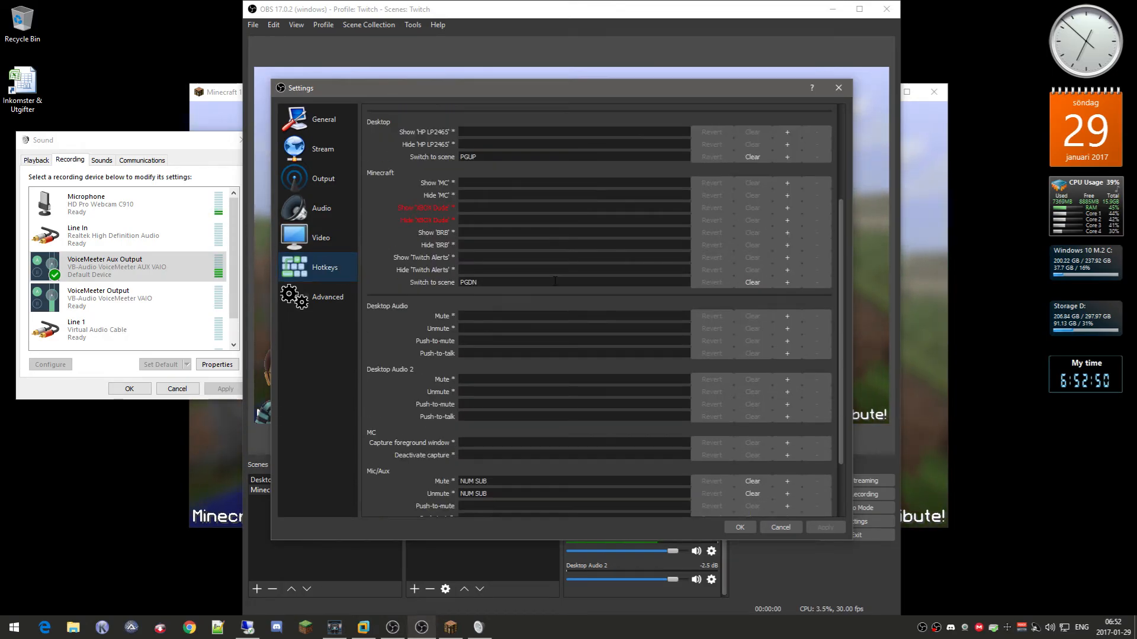
{"action": "scroll", "coordinate": [469, 235], "scroll_direction": "up", "scroll_amount": 3}
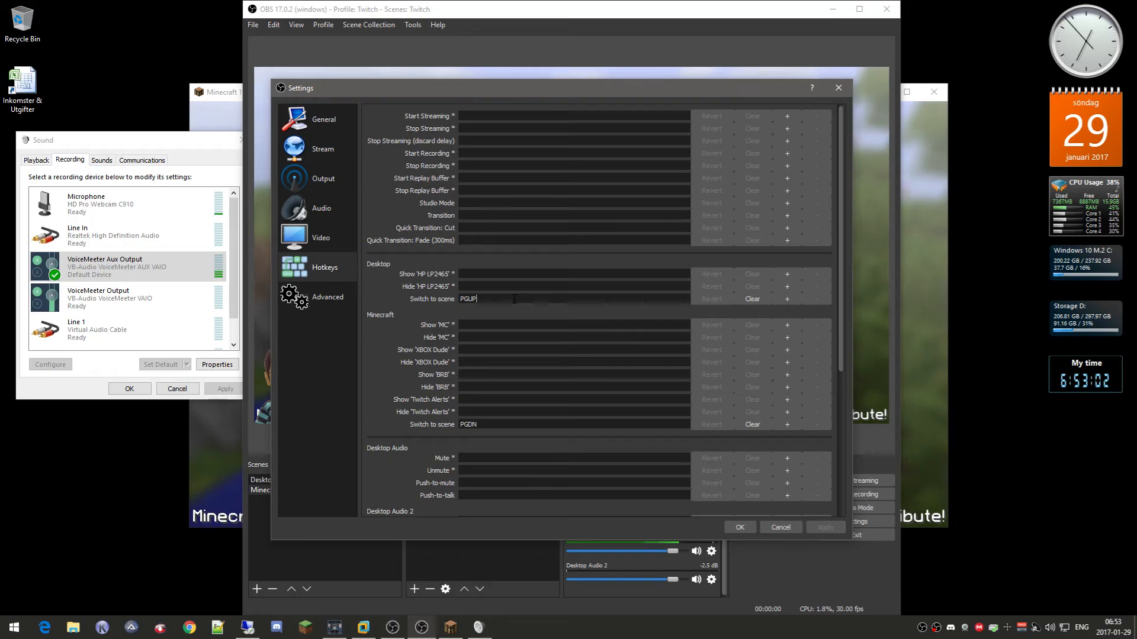
{"action": "left_click", "coordinate": [515, 425]}
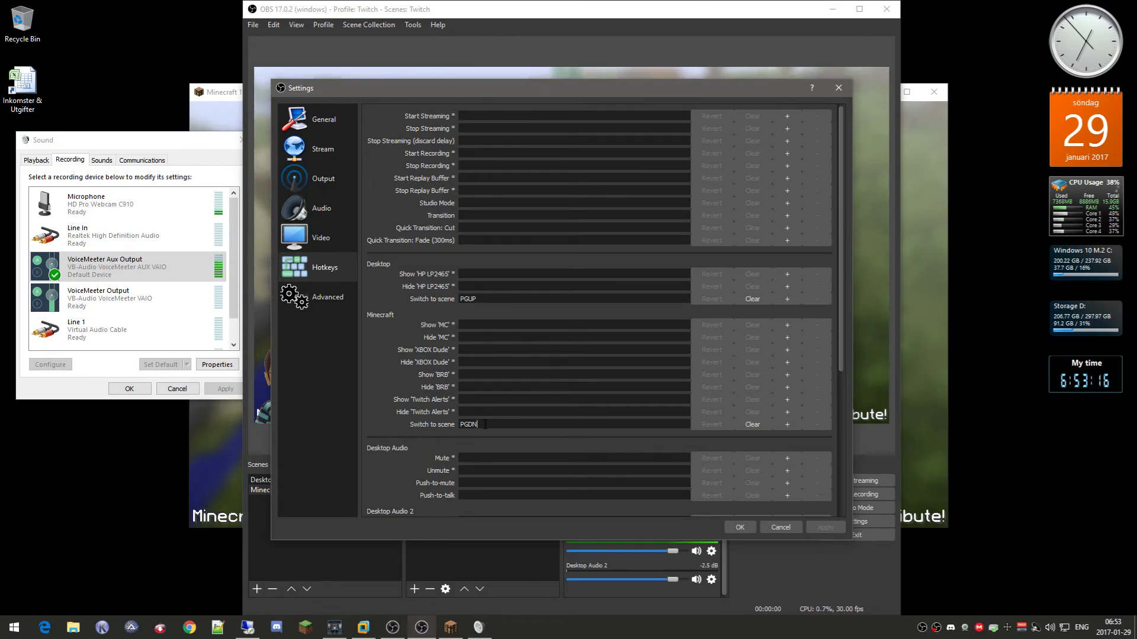
{"action": "scroll", "coordinate": [538, 418], "scroll_direction": "down", "scroll_amount": 6}
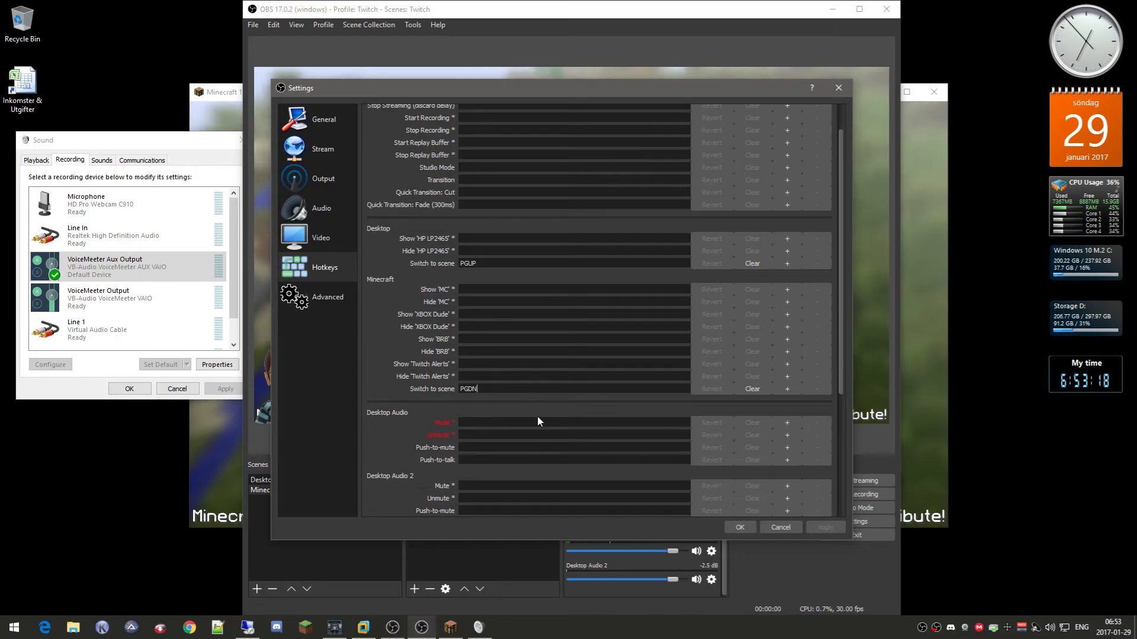
{"action": "scroll", "coordinate": [537, 415], "scroll_direction": "down", "scroll_amount": 1}
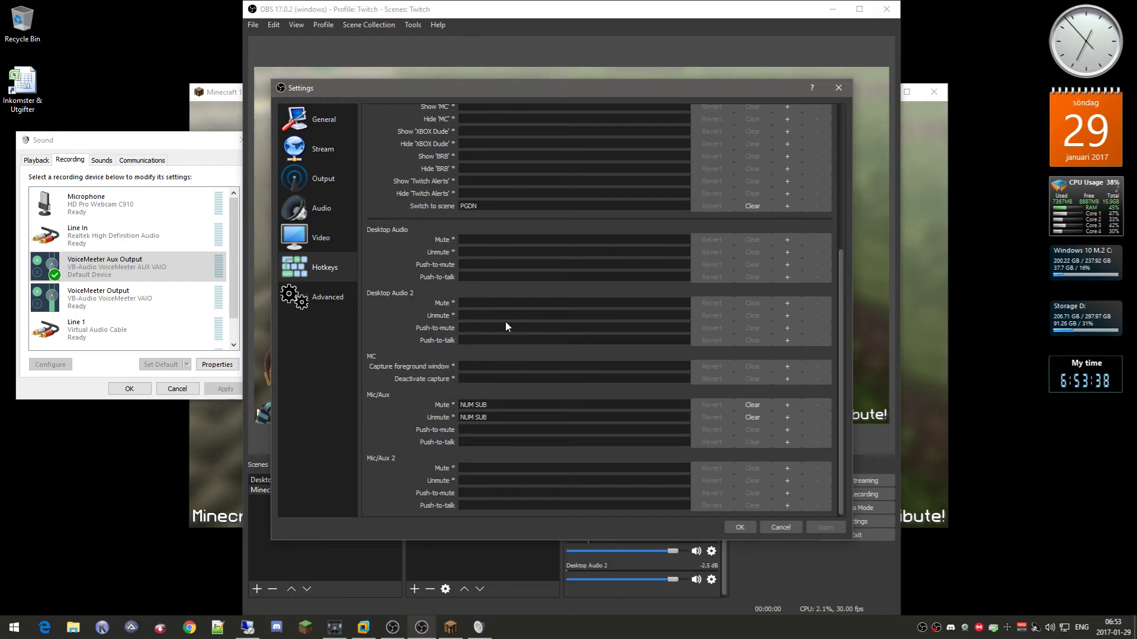
- Review the advanced video settings, checking the renderer, color format and YUV color space options without changing them
{"action": "left_click", "coordinate": [335, 300]}
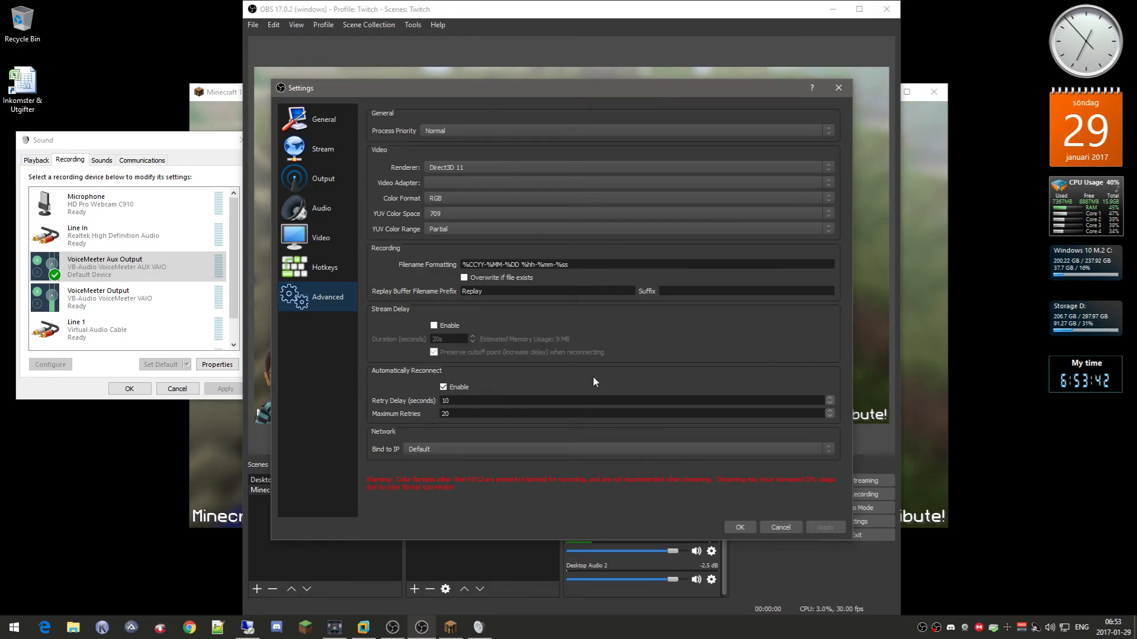
{"action": "left_click", "coordinate": [488, 167]}
{"action": "left_click", "coordinate": [488, 166]}
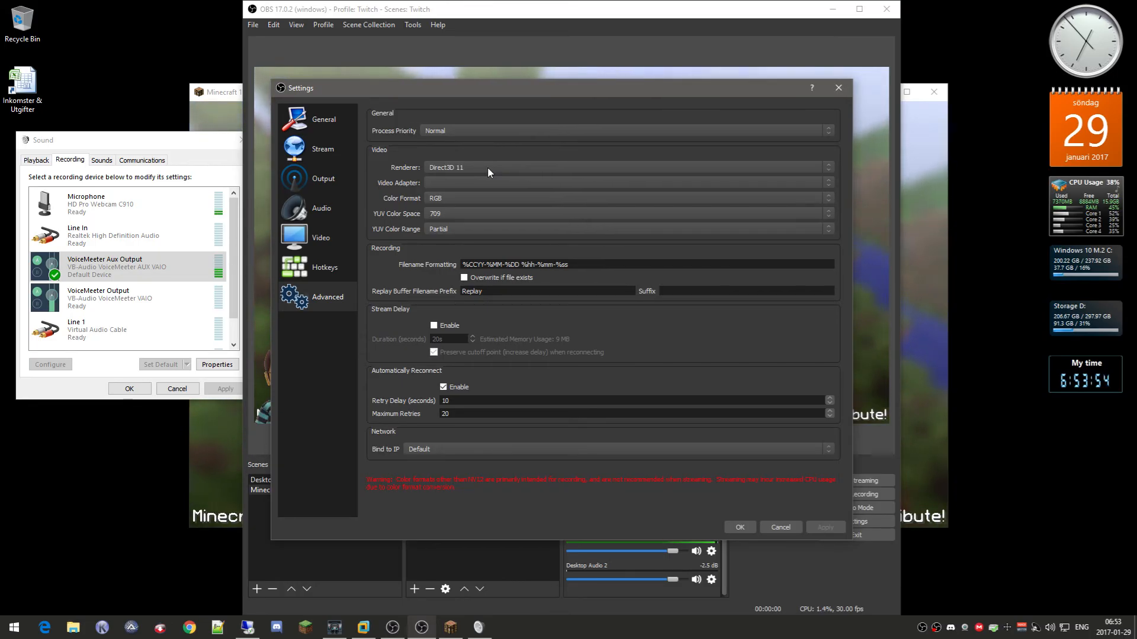
{"action": "left_click", "coordinate": [469, 197]}
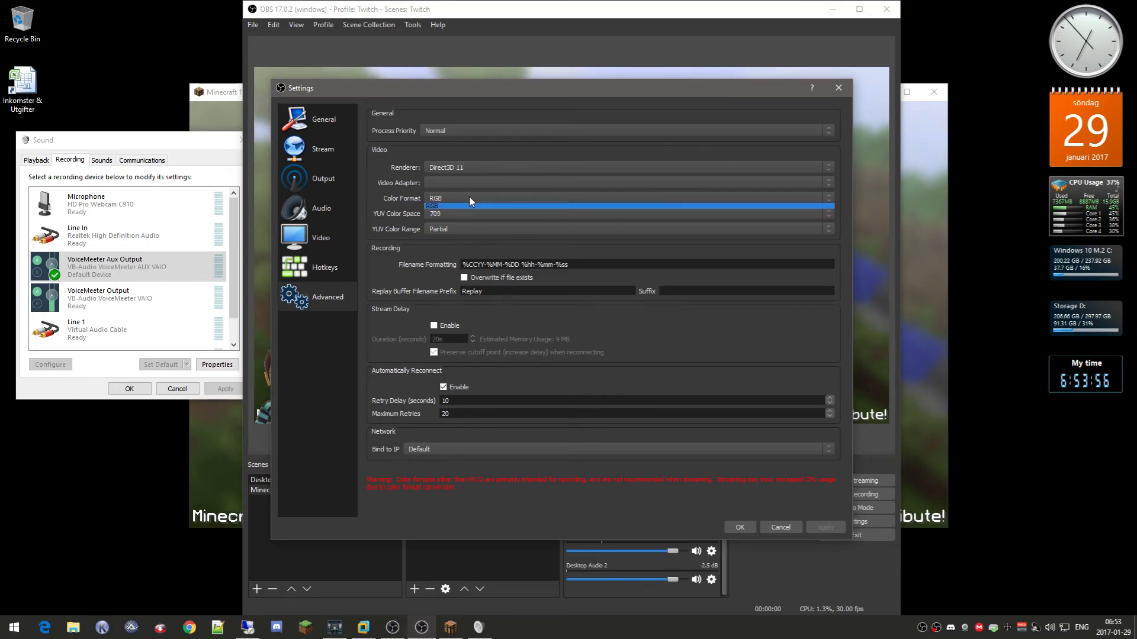
{"action": "left_click", "coordinate": [469, 197]}
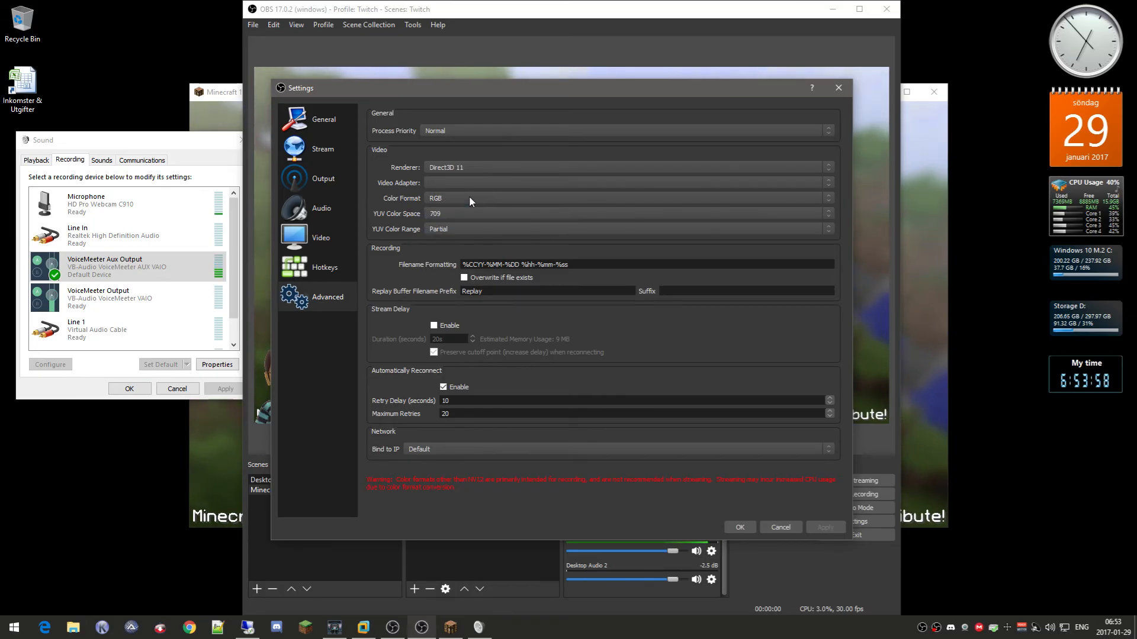
{"action": "left_click", "coordinate": [445, 214]}
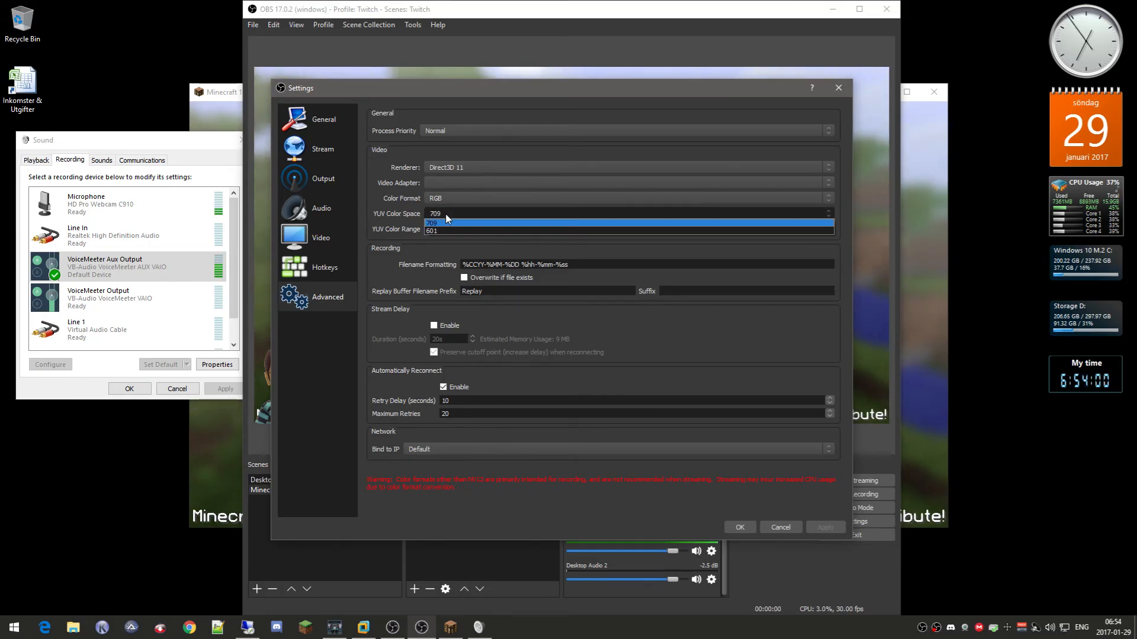
{"action": "left_click", "coordinate": [445, 214]}
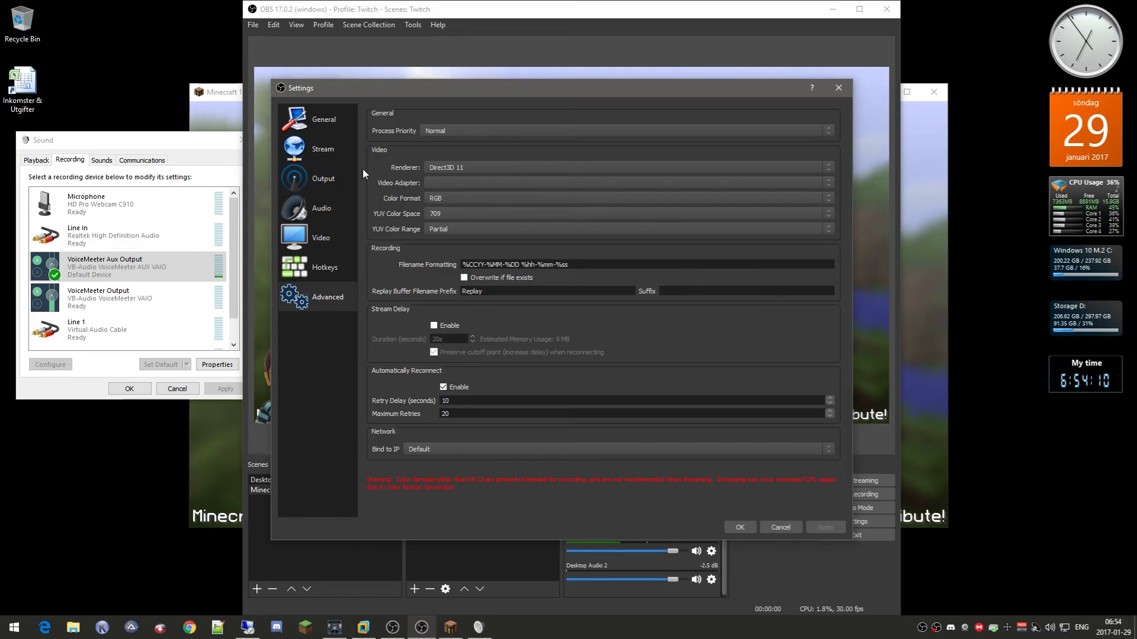
- Review the streaming and recording output settings, close the settings without saving, and deselect the source in the scene
{"action": "left_click", "coordinate": [326, 181]}
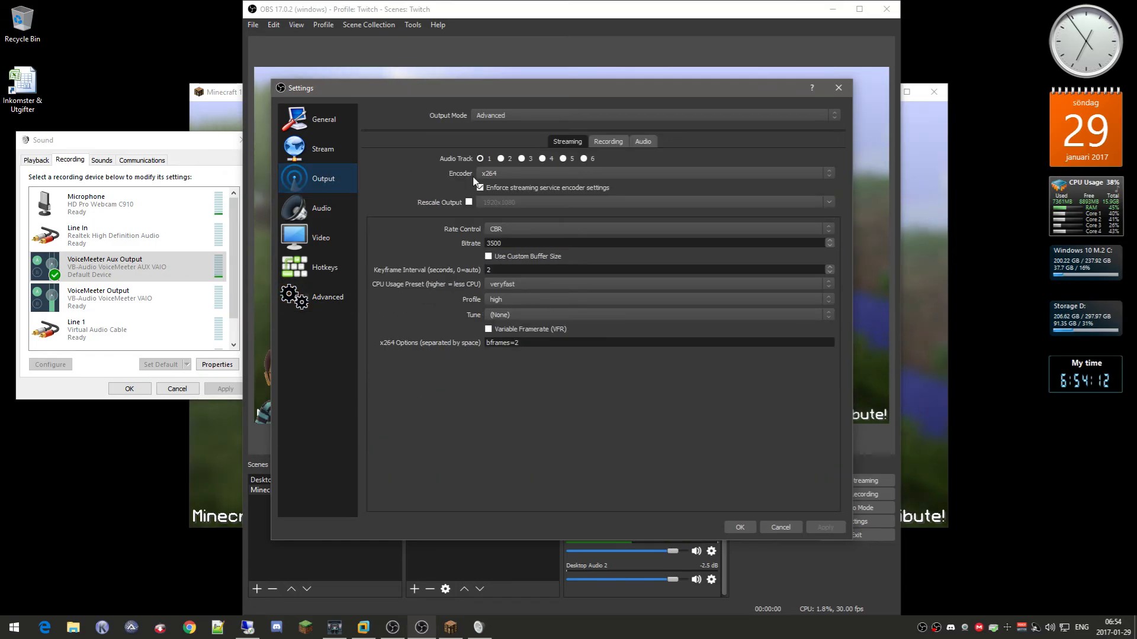
{"action": "left_click", "coordinate": [614, 143]}
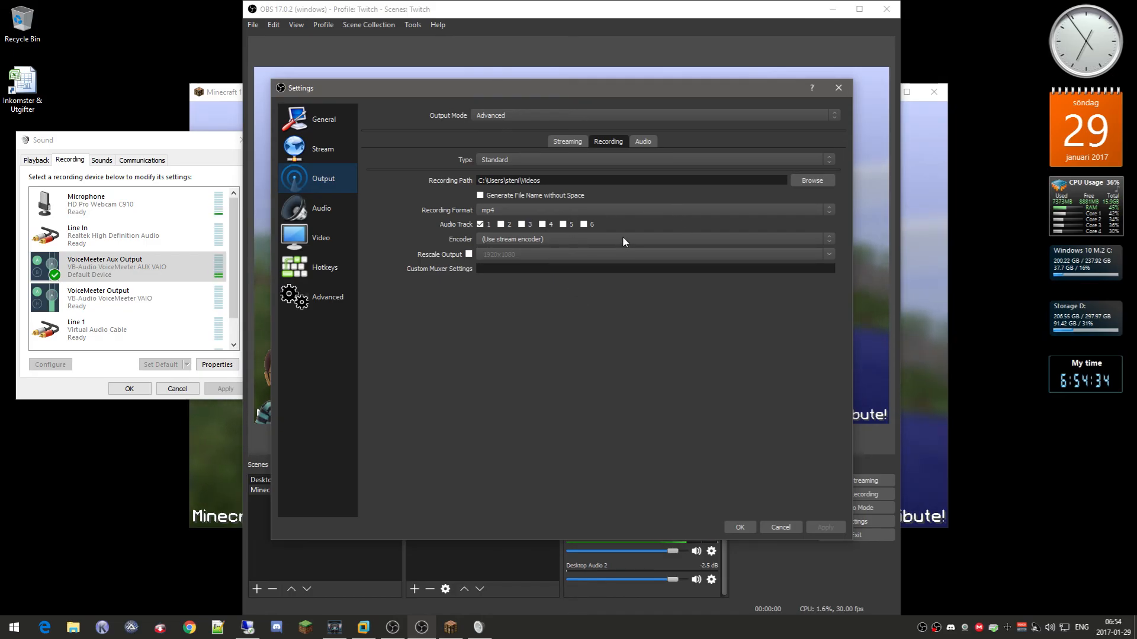
{"action": "left_click", "coordinate": [571, 142]}
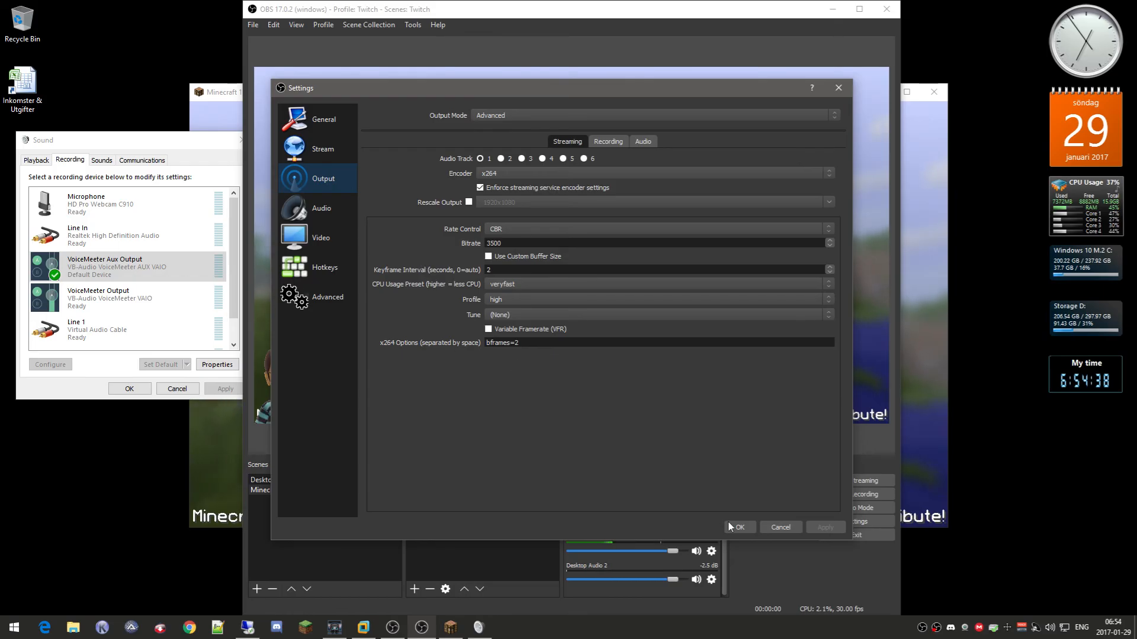
{"action": "left_click", "coordinate": [773, 525]}
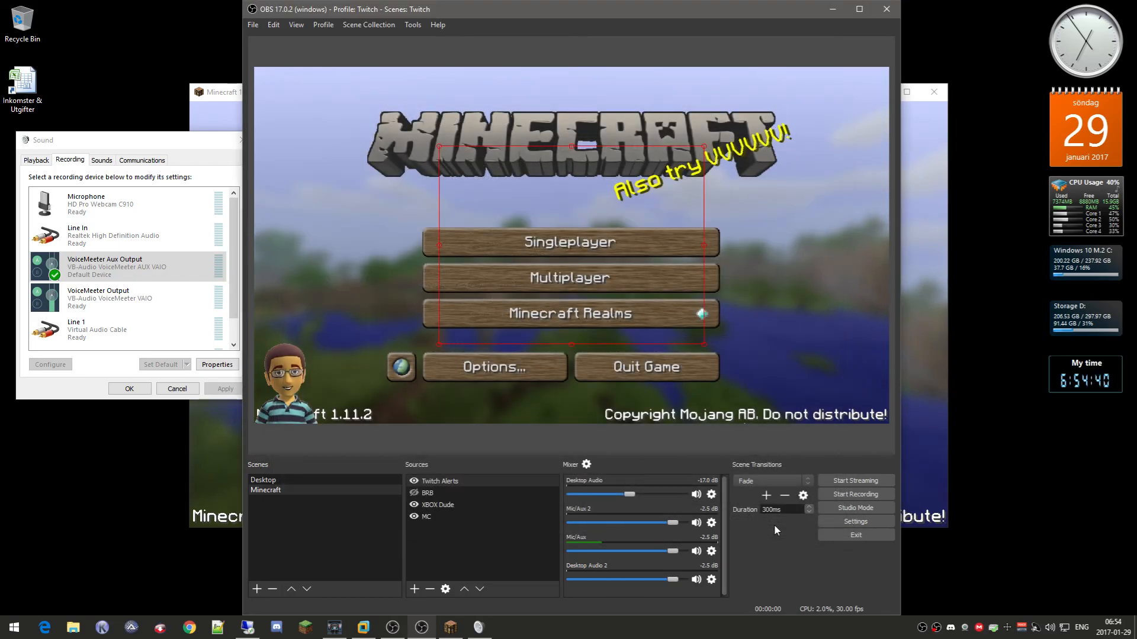
{"action": "left_click", "coordinate": [466, 550]}
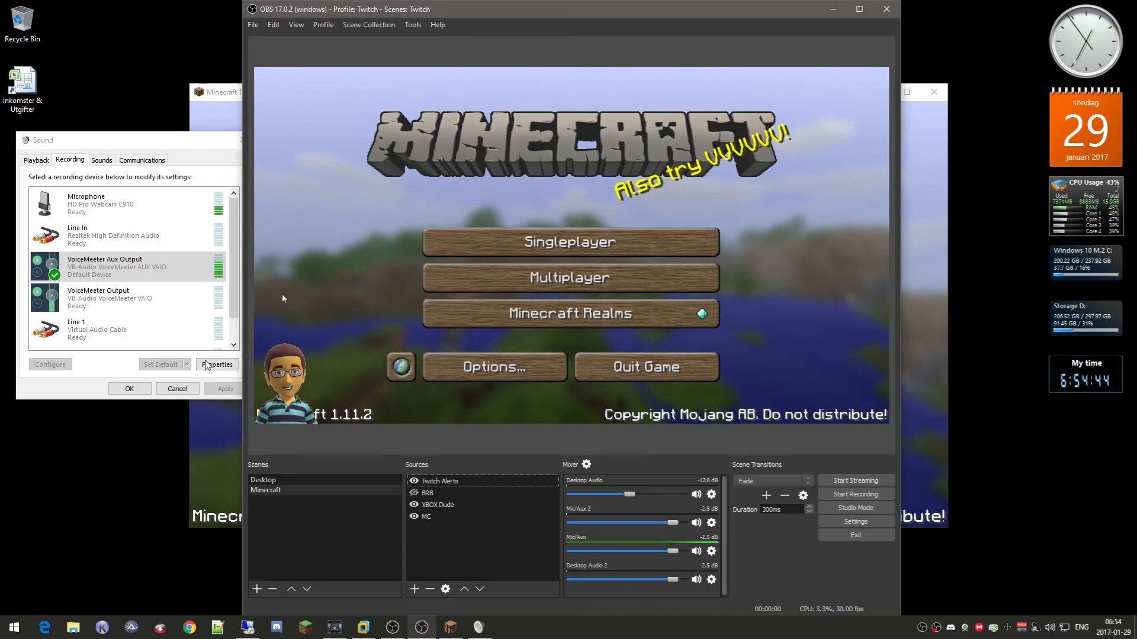
- Close the Sound settings dialog, accepting its settings, and exit the OBS instance running the Twitch profile
{"action": "left_click", "coordinate": [129, 388]}
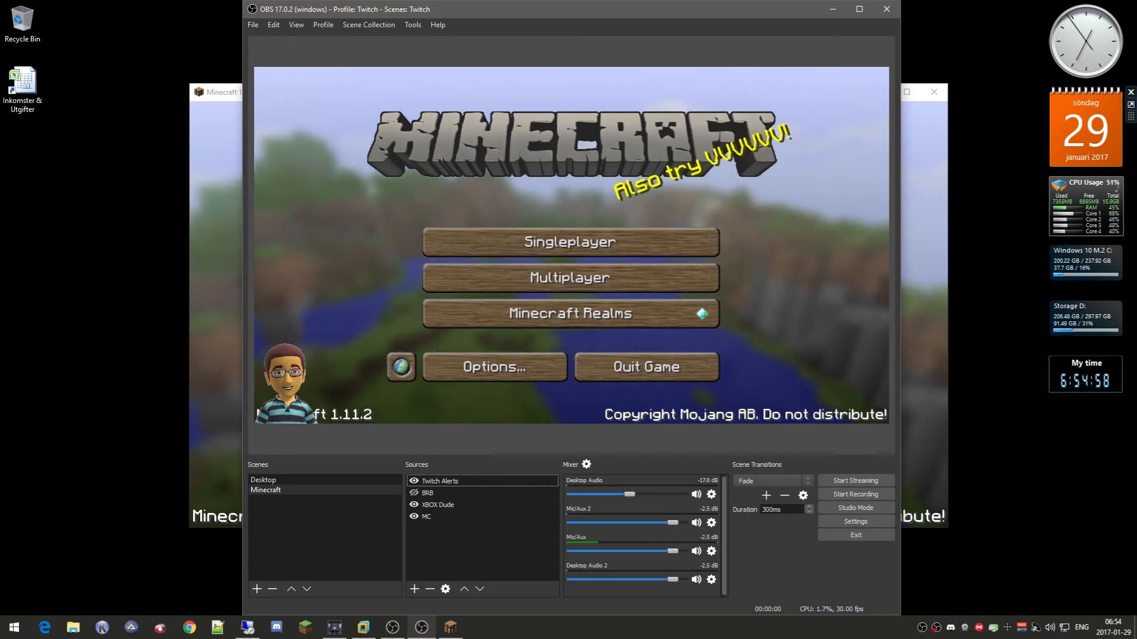
{"action": "key", "text": "alt+Tab"}
{"action": "mouse_move", "coordinate": [1136, 122]}
{"action": "left_mouse_down"}
{"action": "mouse_move", "coordinate": [921, 124]}
{"action": "mouse_move", "coordinate": [1136, 123]}
{"action": "left_mouse_up"}
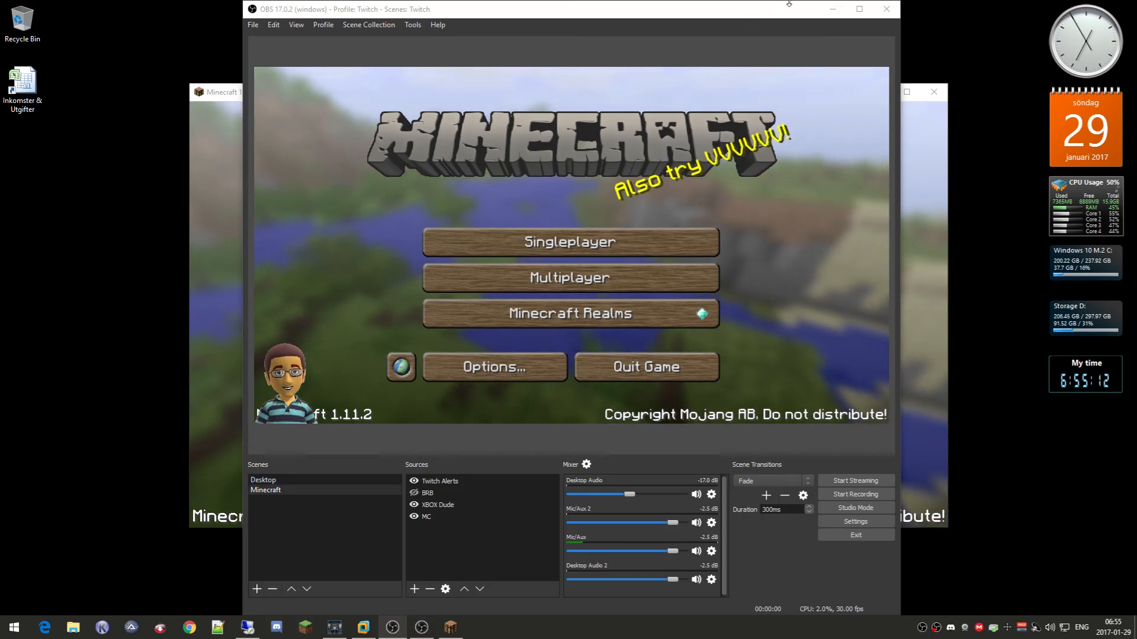
{"action": "left_click", "coordinate": [855, 534]}
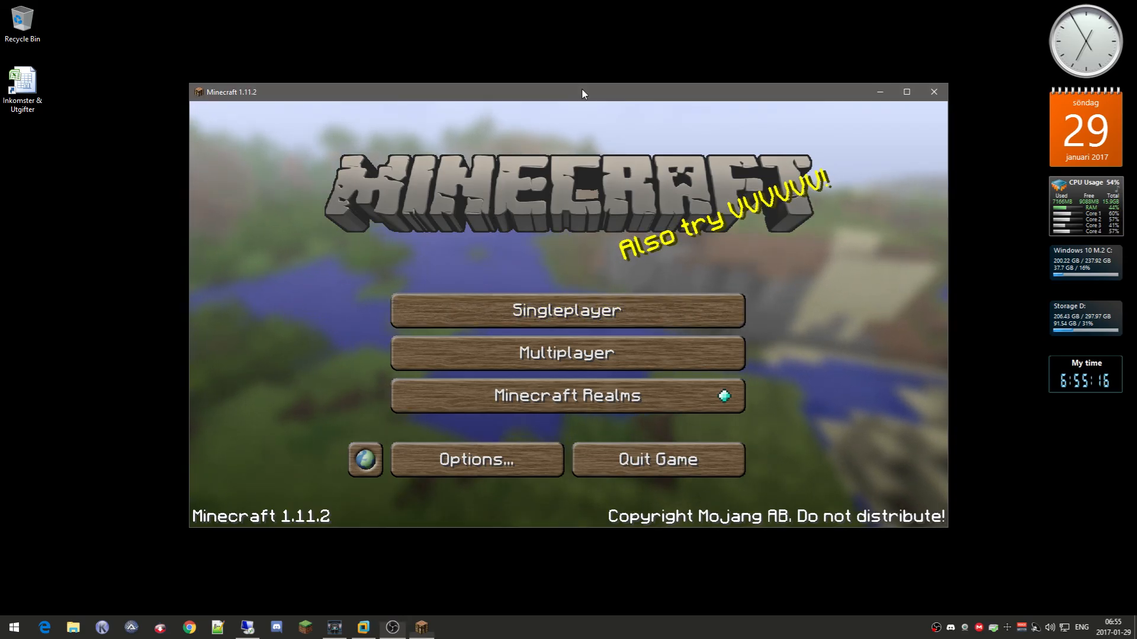
- Try the Minecraft window's size presets, applying Minecraft 720 and Windows default before returning the window to Minecraft 720
{"action": "right_click", "coordinate": [584, 90]}
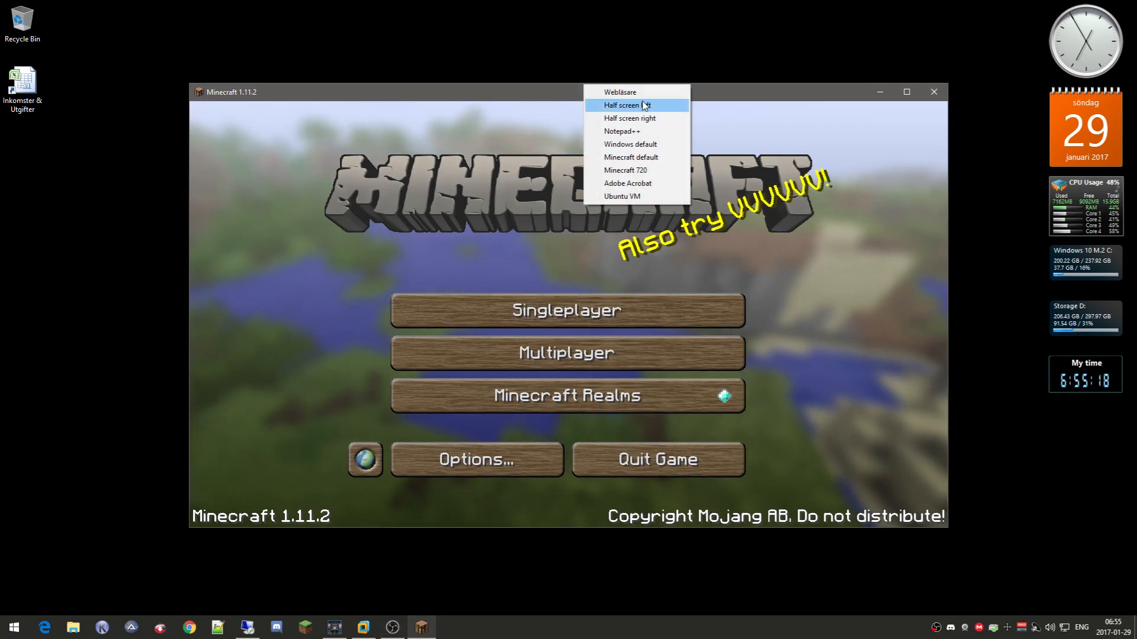
{"action": "left_click", "coordinate": [640, 170]}
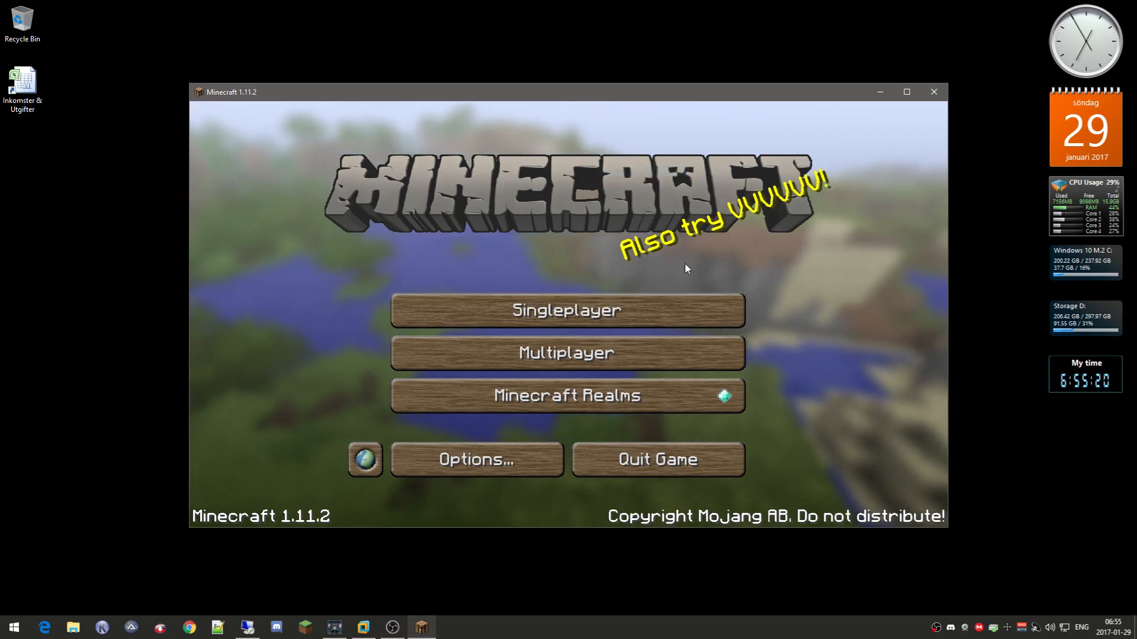
{"action": "right_click", "coordinate": [647, 84]}
{"action": "left_click", "coordinate": [701, 145]}
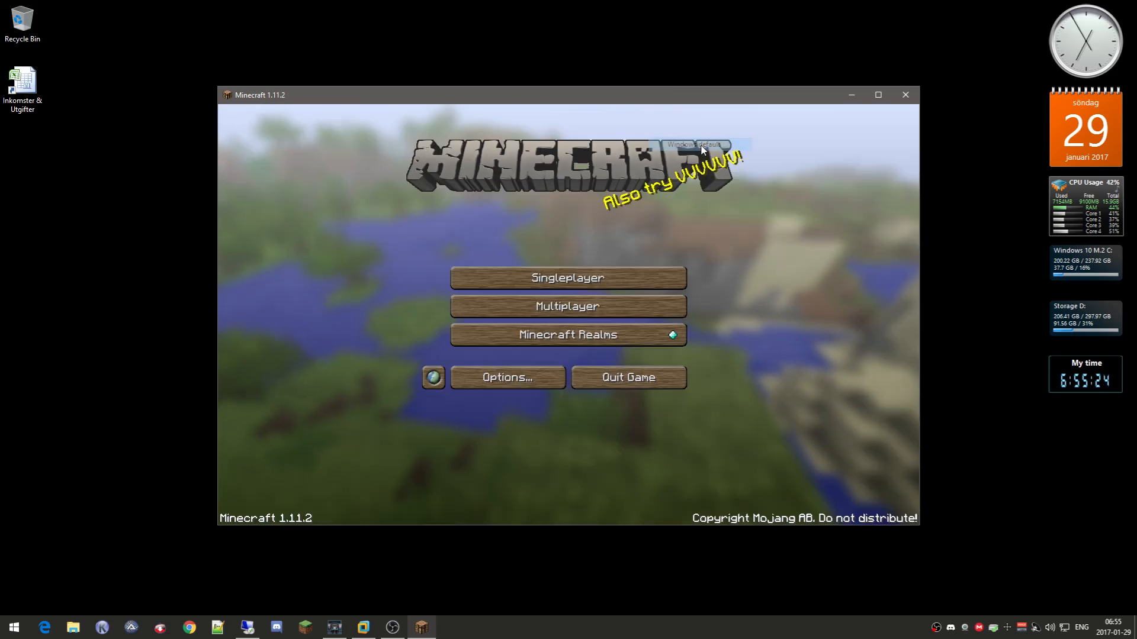
{"action": "right_click", "coordinate": [679, 88]}
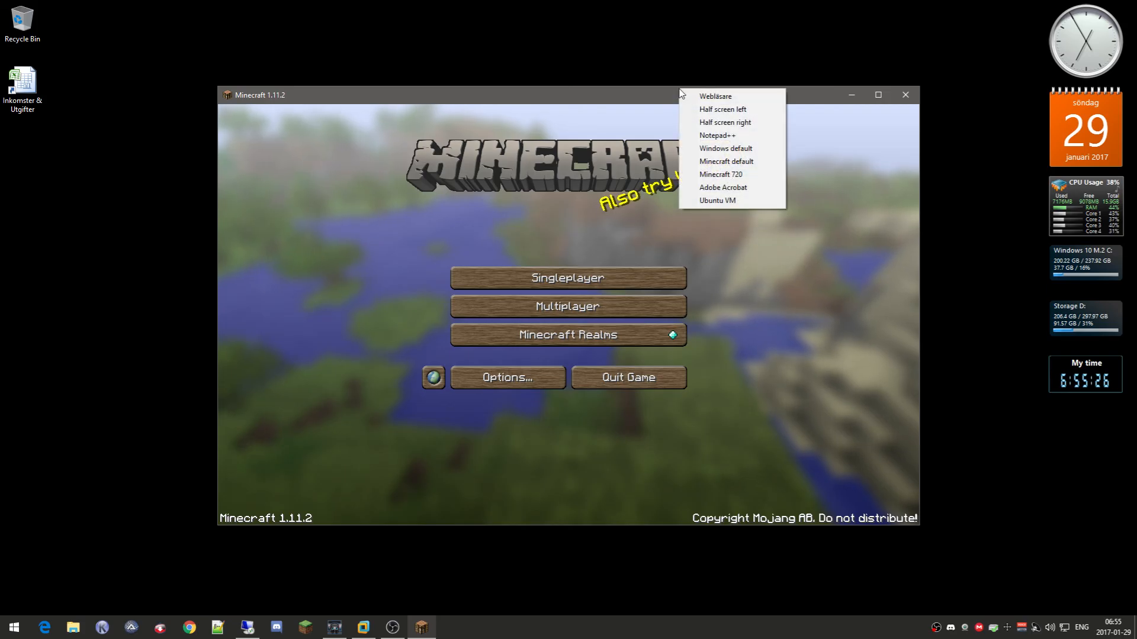
{"action": "left_click", "coordinate": [725, 174]}
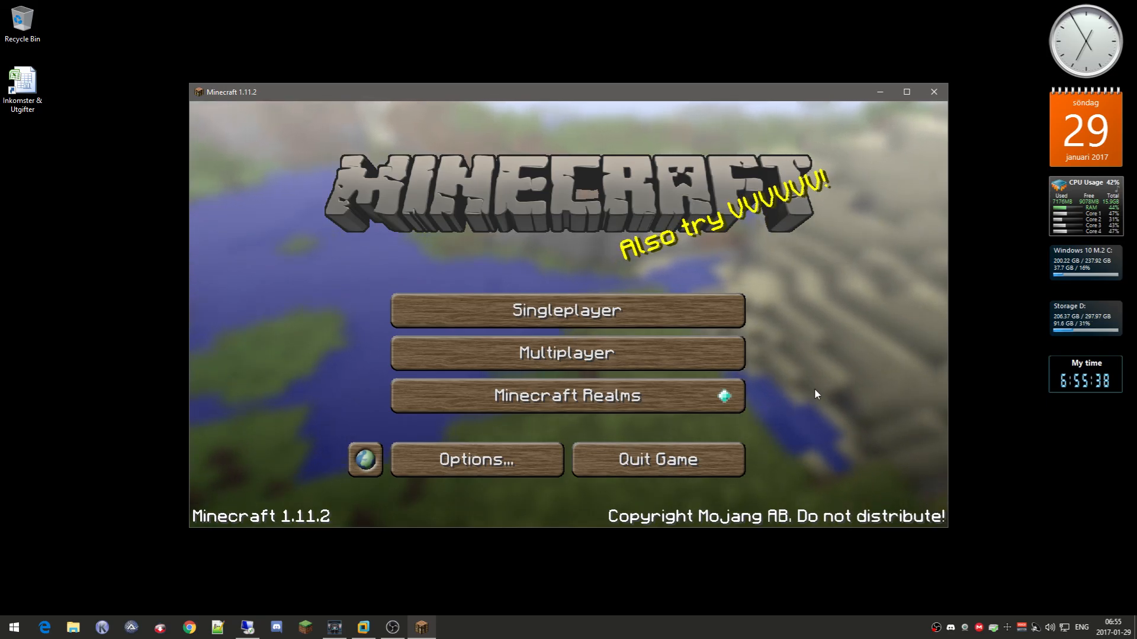
- Switch to VMware Workstation, bringing up the Ubuntu virtual machine that runs Spotify
{"action": "left_click", "coordinate": [371, 628]}
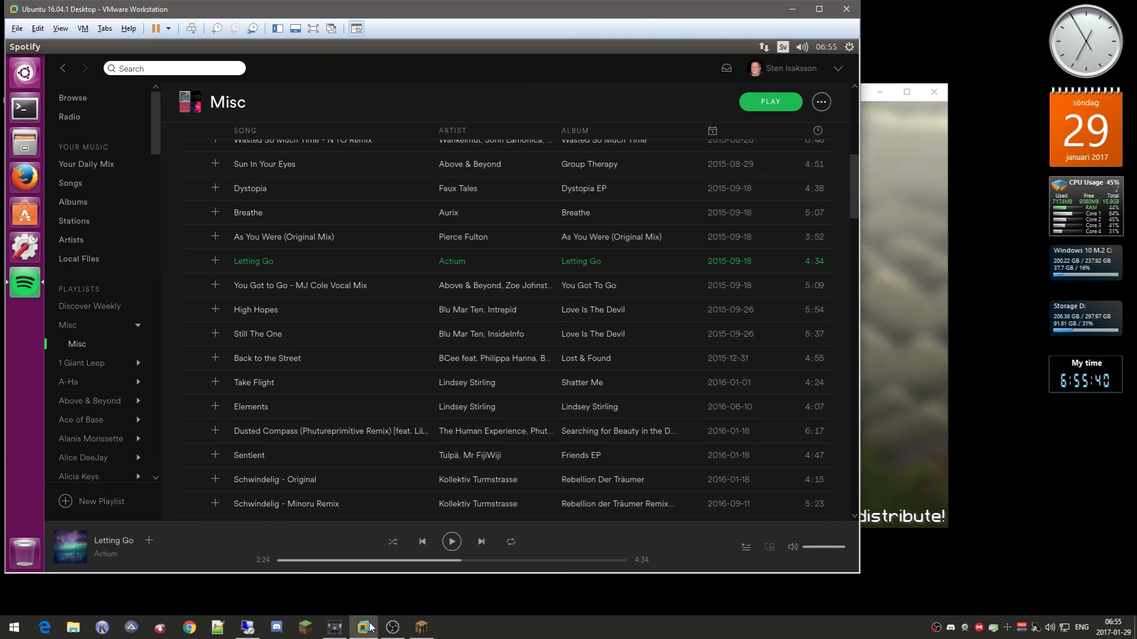